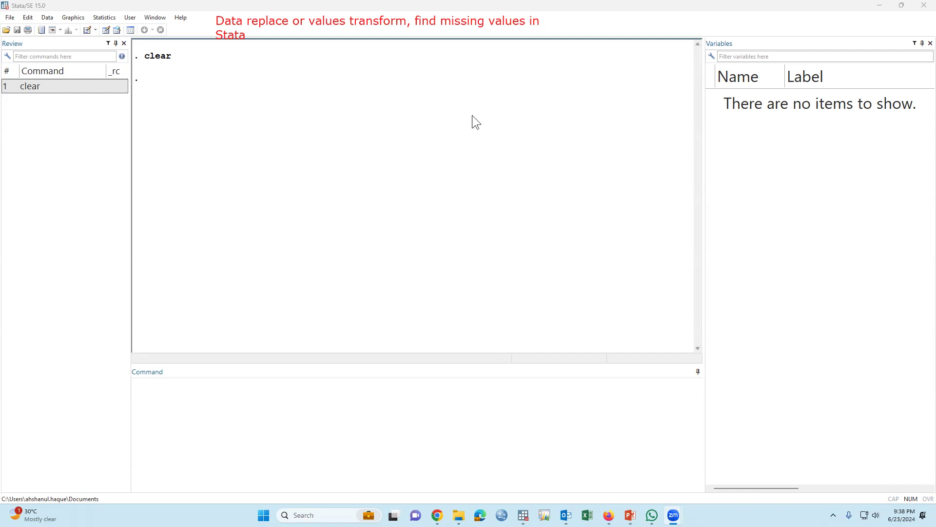
Open the dataset MyData.dta from the abc folder on drive D.
{"action": "left_click", "coordinate": [6, 31]}
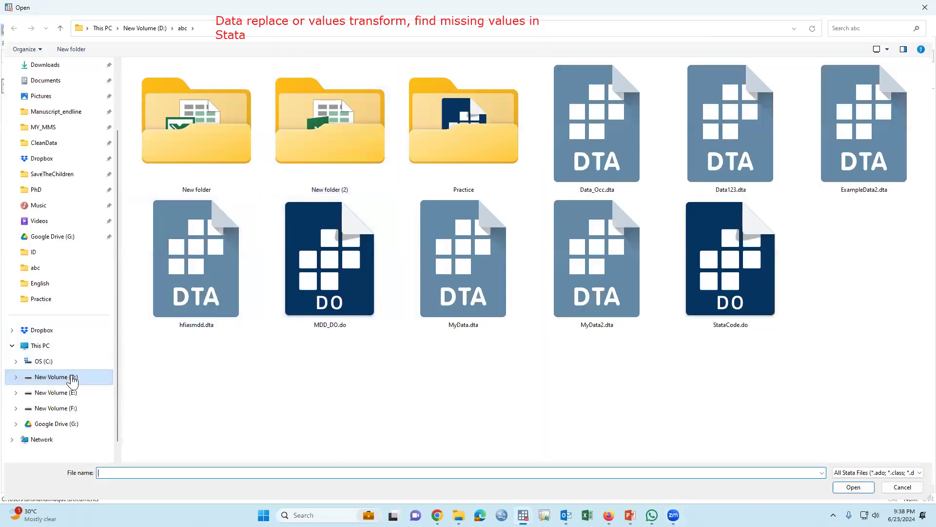
{"action": "left_click", "coordinate": [72, 378]}
{"action": "double_click", "coordinate": [215, 152]}
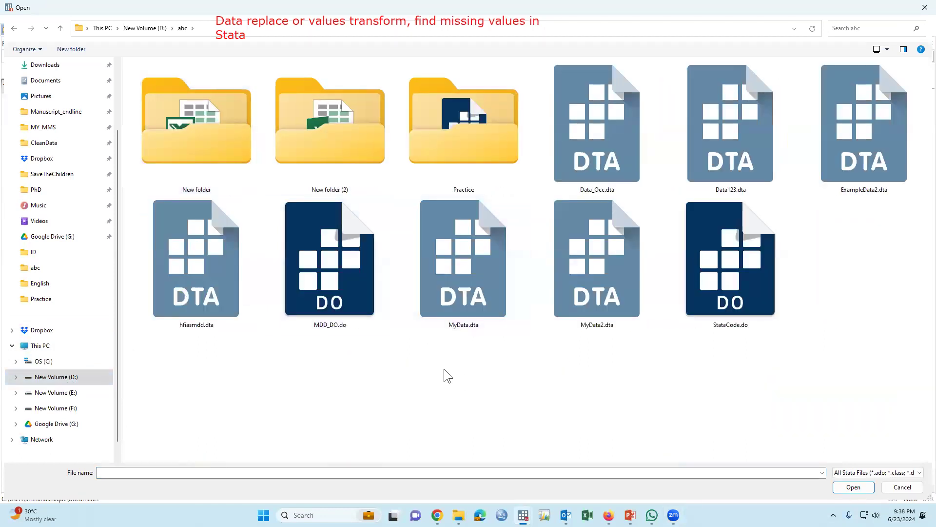
{"action": "left_click", "coordinate": [474, 297]}
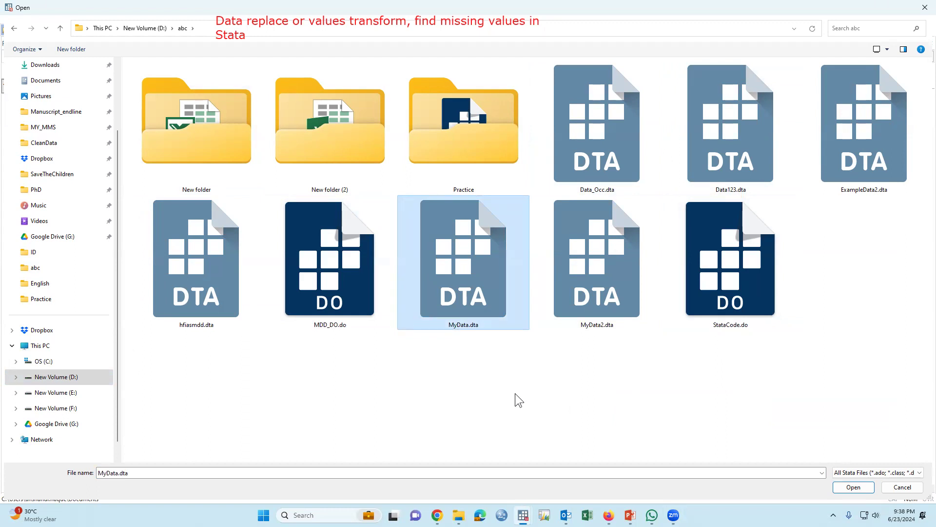
{"action": "left_click", "coordinate": [854, 486]}
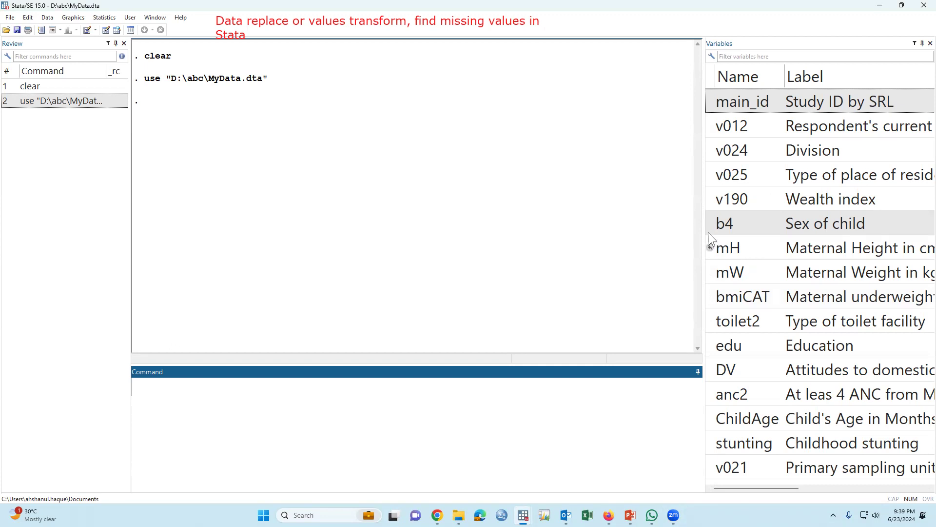
Widen the variable list slightly and tabulate the Division variable v024 with tab.
{"action": "left_click_drag", "start_coordinate": [705, 220], "coordinate": [689, 219]}
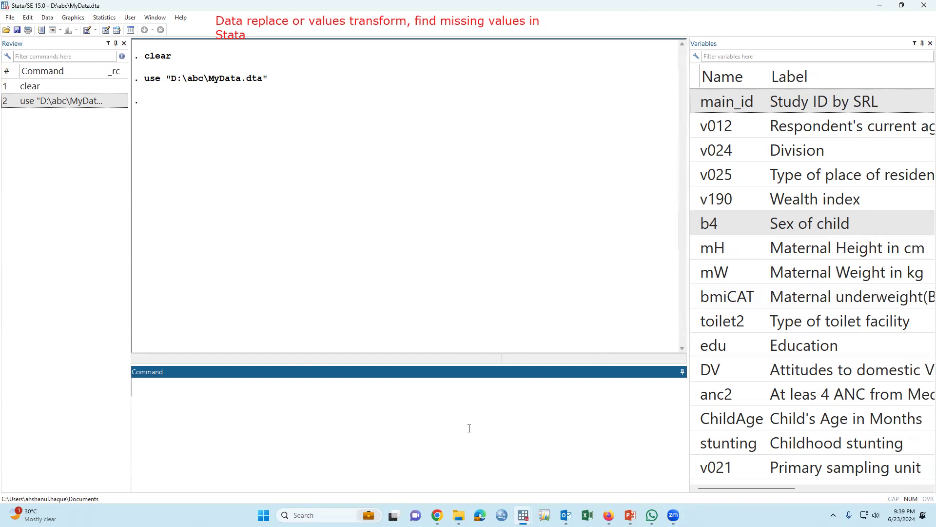
{"action": "type", "text": "tab"}
{"action": "left_click", "coordinate": [694, 152]}
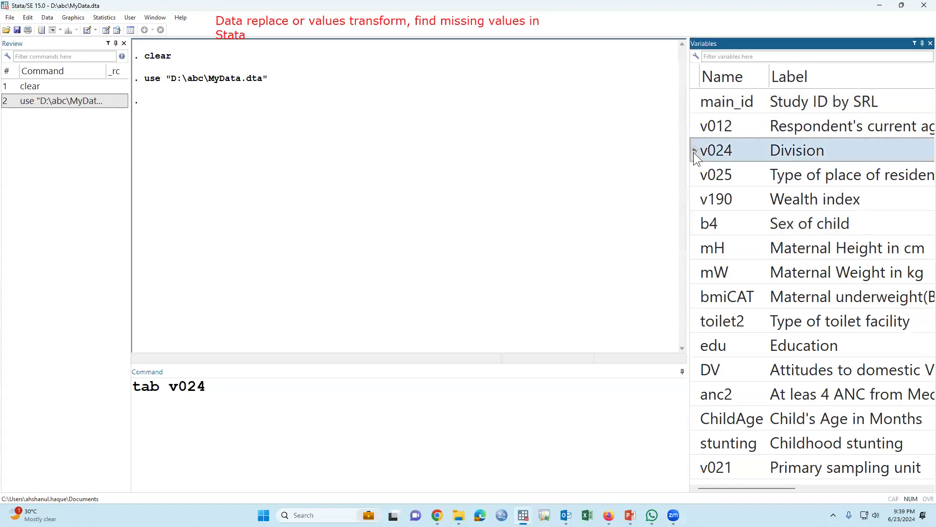
{"action": "key", "text": "Return"}
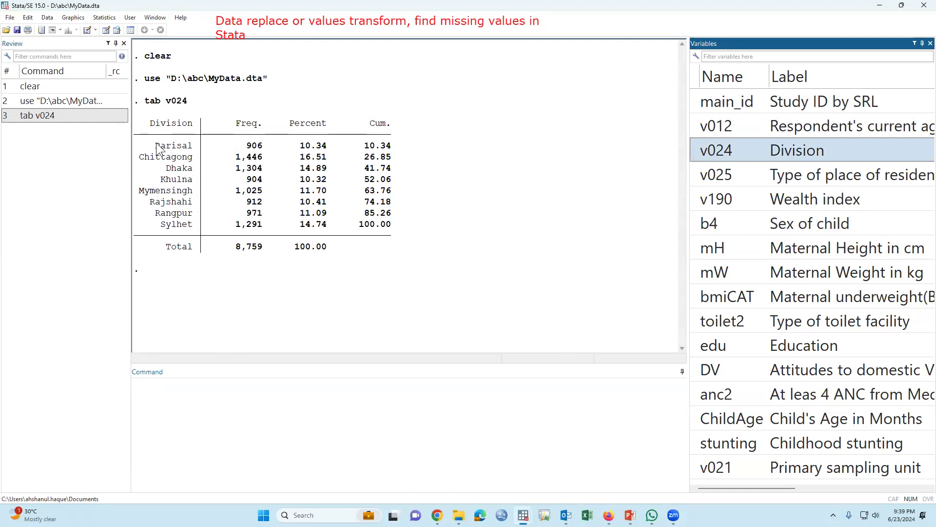
Add numeric codes to all value labels with the command numlabel, add.
{"action": "left_click", "coordinate": [214, 426]}
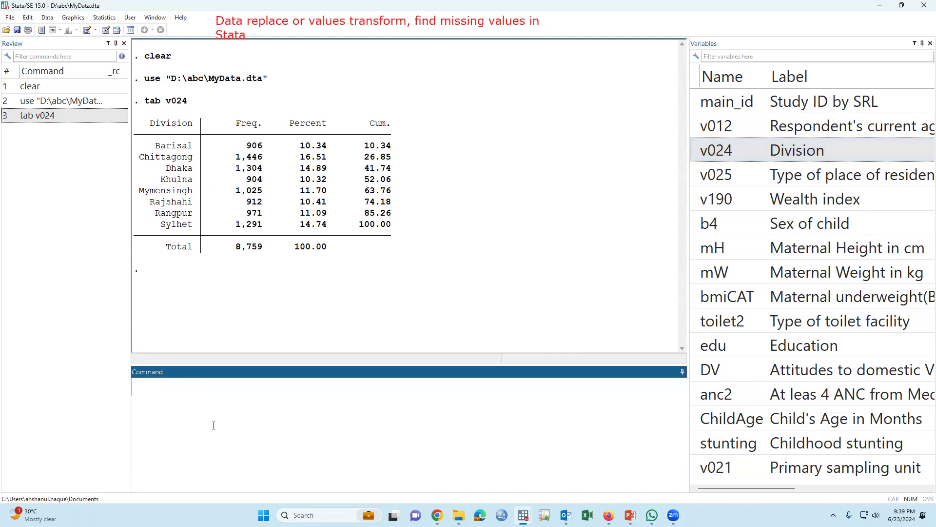
{"action": "type", "text": "numlabel, add"}
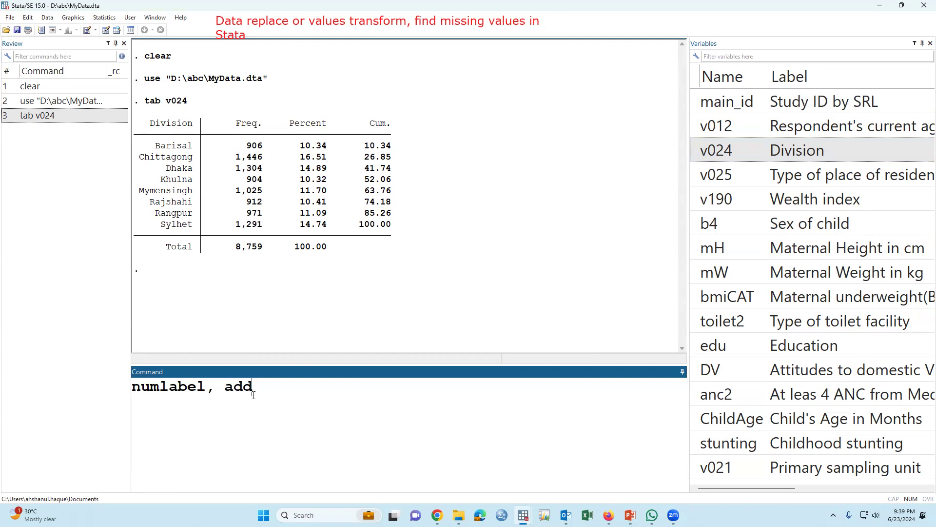
{"action": "key", "text": "shift+Home"}
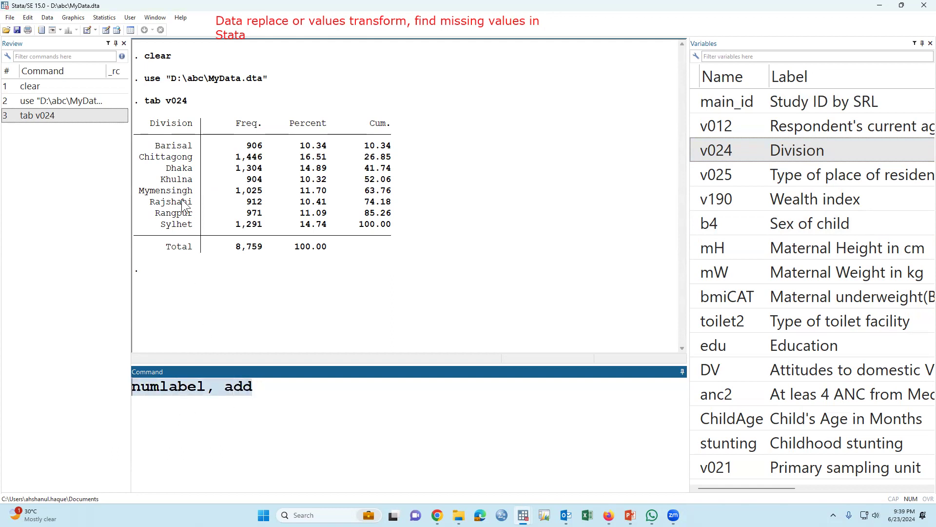
{"action": "left_click", "coordinate": [305, 394]}
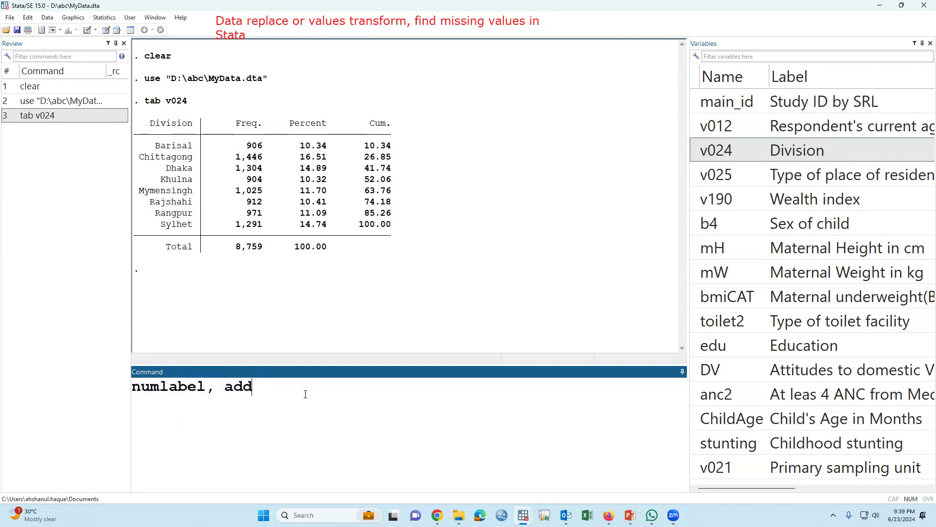
{"action": "key", "text": "Return"}
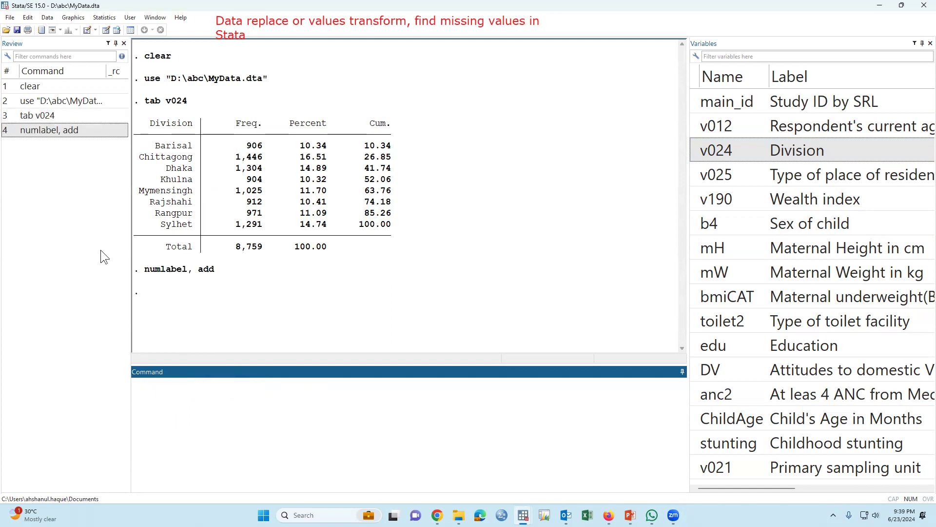
Rerun the earlier tab v024 command to list the divisions with their numeric codes.
{"action": "left_click", "coordinate": [51, 116]}
{"action": "left_click", "coordinate": [238, 403]}
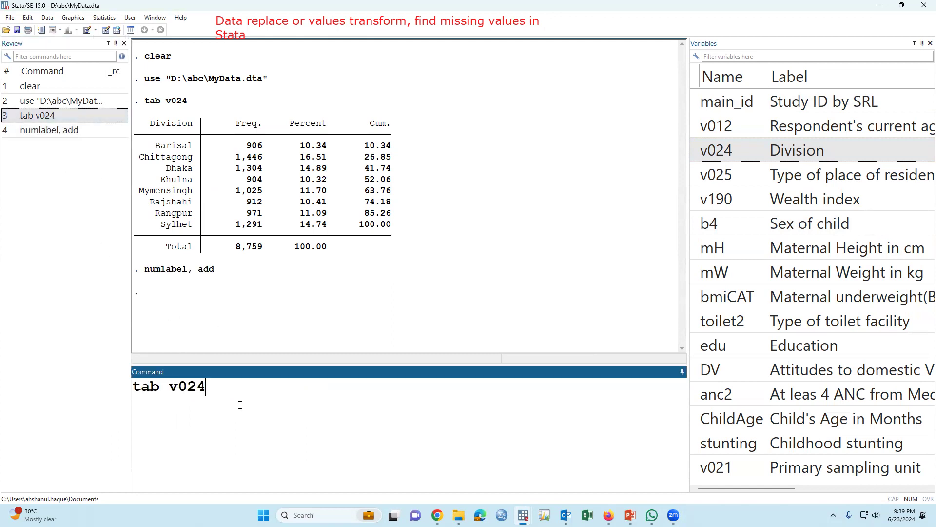
{"action": "key", "text": "Return"}
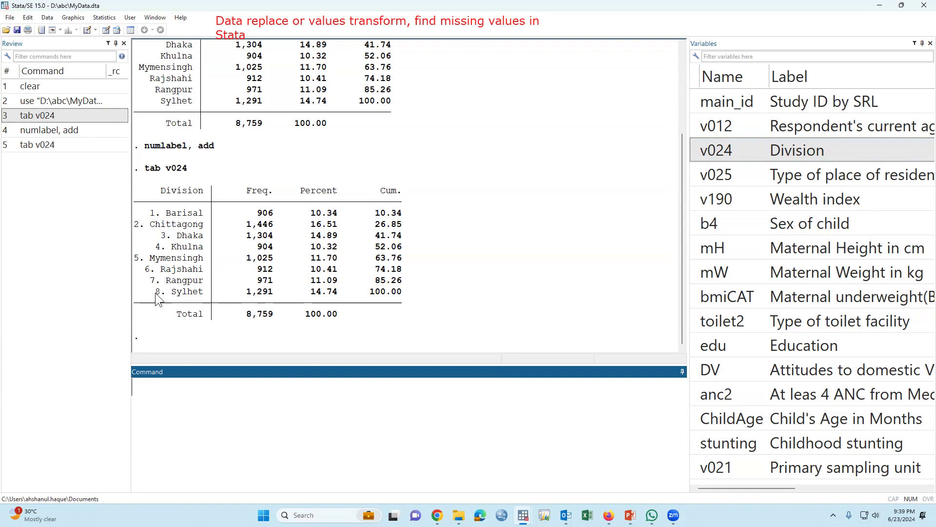
Examine the codes of the Sylhet, Rangpur and Rajshahi rows in the v024 frequency table.
{"action": "left_click_drag", "start_coordinate": [134, 292], "coordinate": [190, 296]}
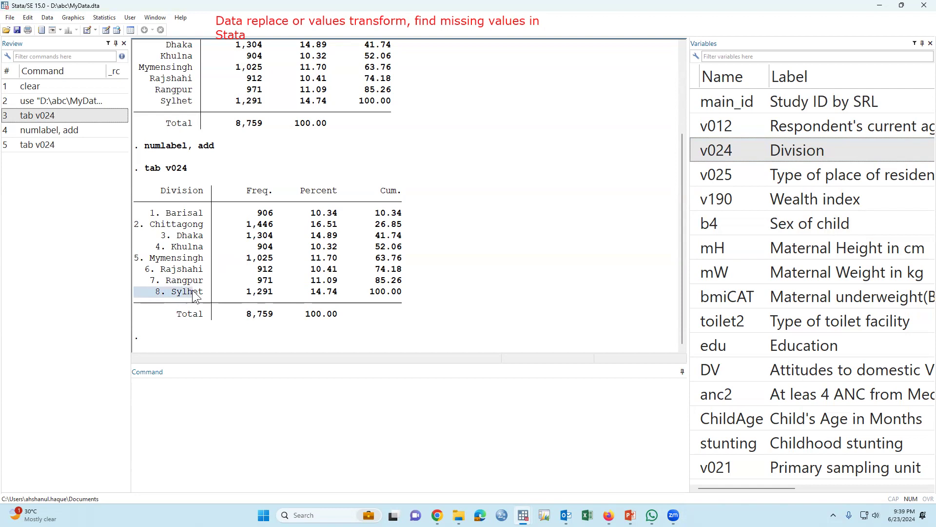
{"action": "left_click", "coordinate": [177, 293]}
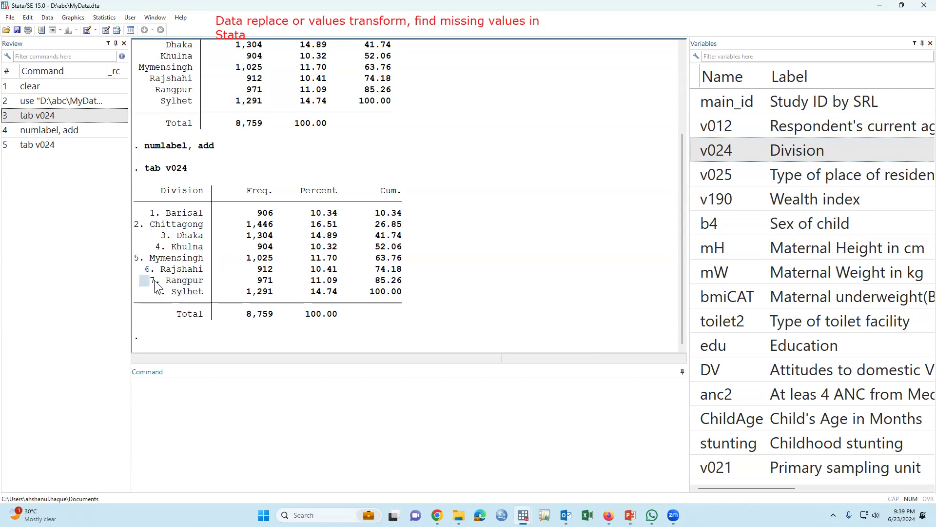
{"action": "left_click_drag", "start_coordinate": [154, 283], "coordinate": [214, 285]}
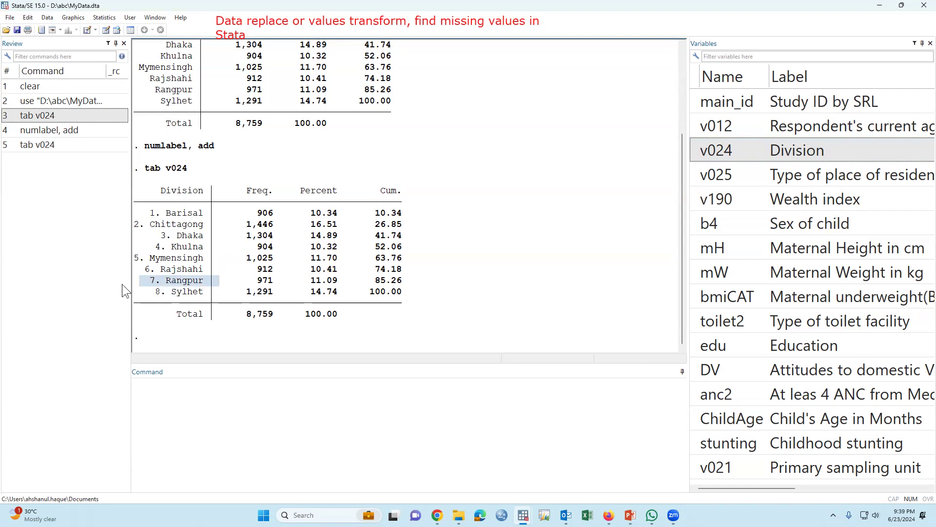
{"action": "left_click", "coordinate": [141, 282]}
{"action": "left_click_drag", "start_coordinate": [137, 285], "coordinate": [224, 279]}
{"action": "left_click_drag", "start_coordinate": [140, 271], "coordinate": [206, 281]}
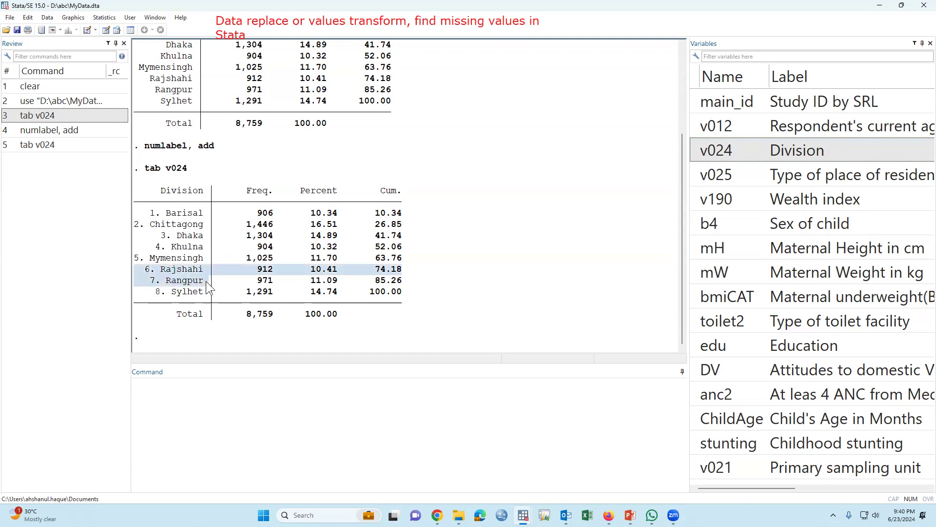
{"action": "left_click", "coordinate": [154, 298]}
{"action": "left_click_drag", "start_coordinate": [150, 281], "coordinate": [161, 284]}
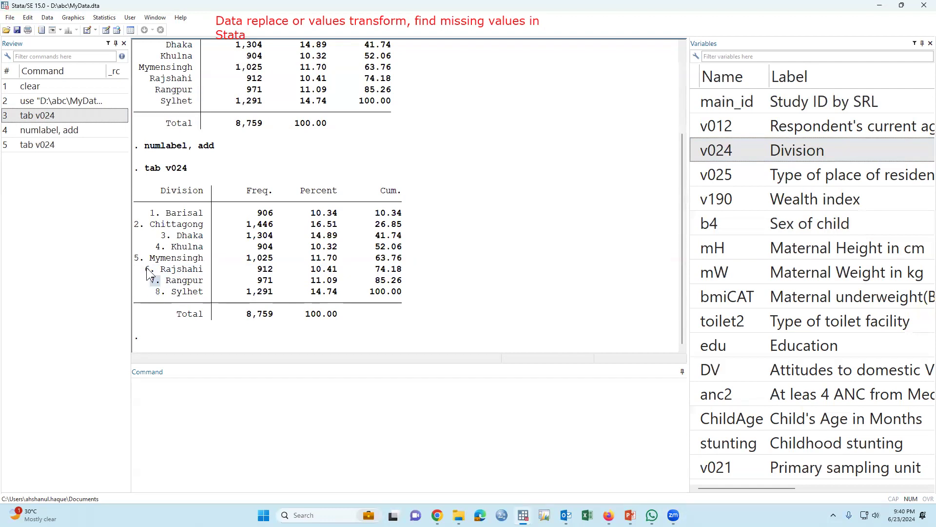
Recode Rangpur into Rajshahi with replace v024 = 6 if v024 ==7, and tabulate v024 again to check the Rajshahi row.
{"action": "left_click", "coordinate": [202, 403]}
{"action": "type", "text": "replace"}
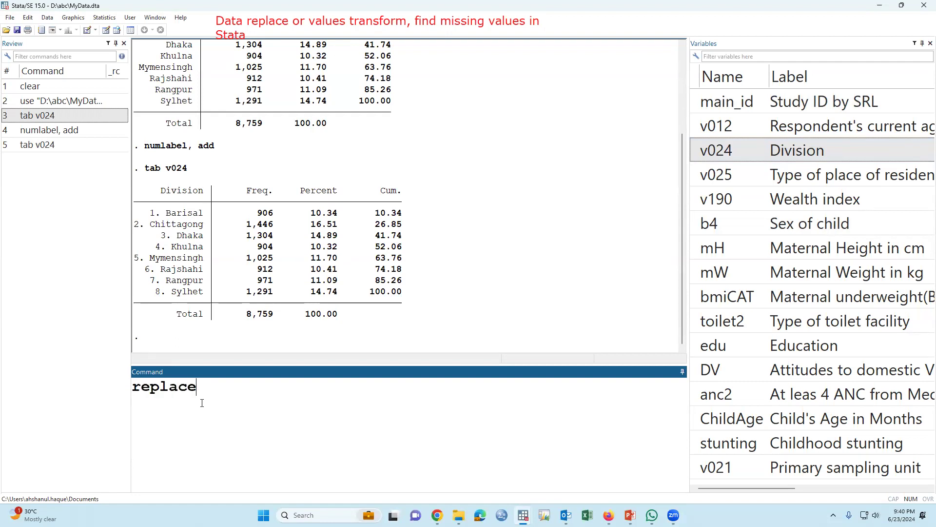
{"action": "left_click", "coordinate": [692, 151]}
{"action": "left_click", "coordinate": [366, 414]}
{"action": "type", "text": "= 6 if"}
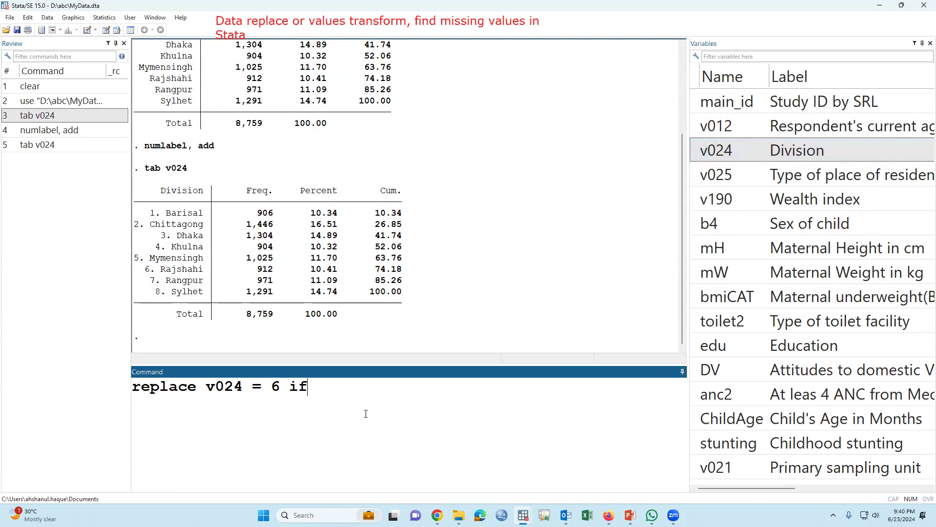
{"action": "double_click", "coordinate": [691, 149]}
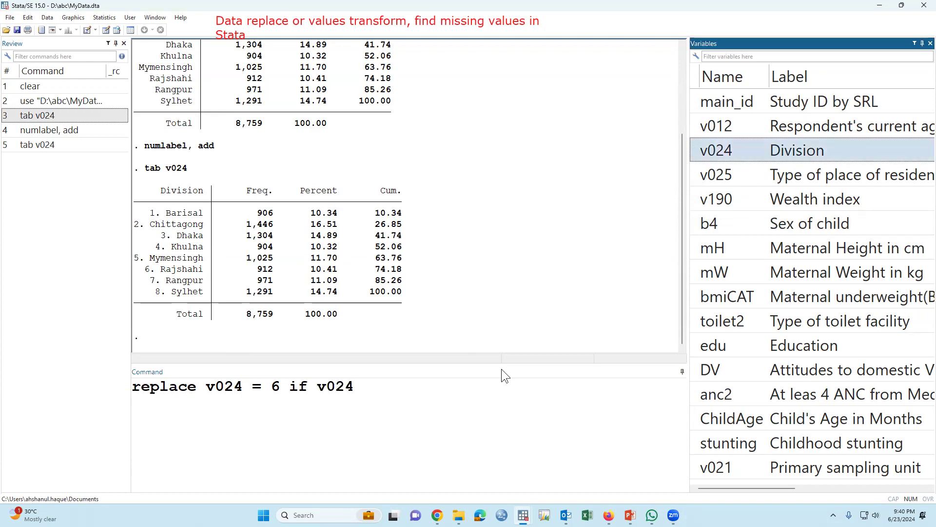
{"action": "left_click", "coordinate": [397, 441]}
{"action": "type", "text": "=="}
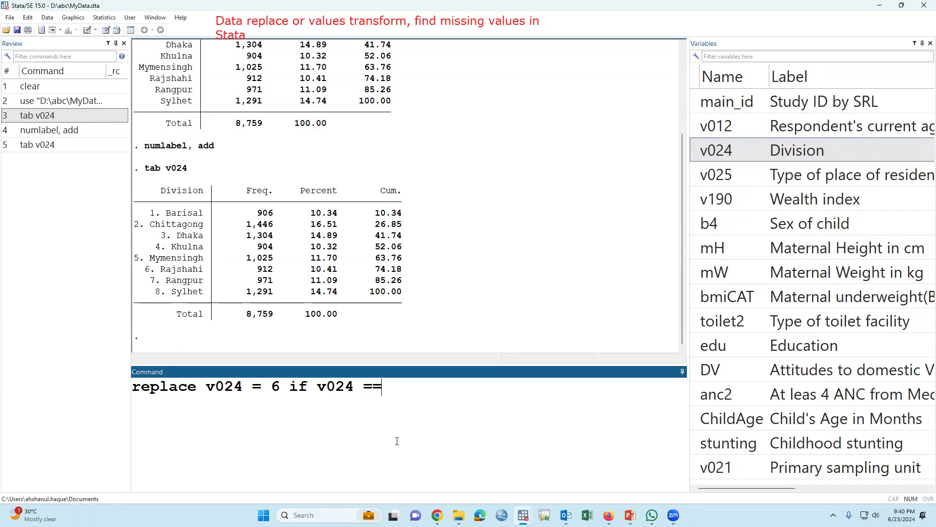
{"action": "type", "text": "7"}
{"action": "key", "text": "Return"}
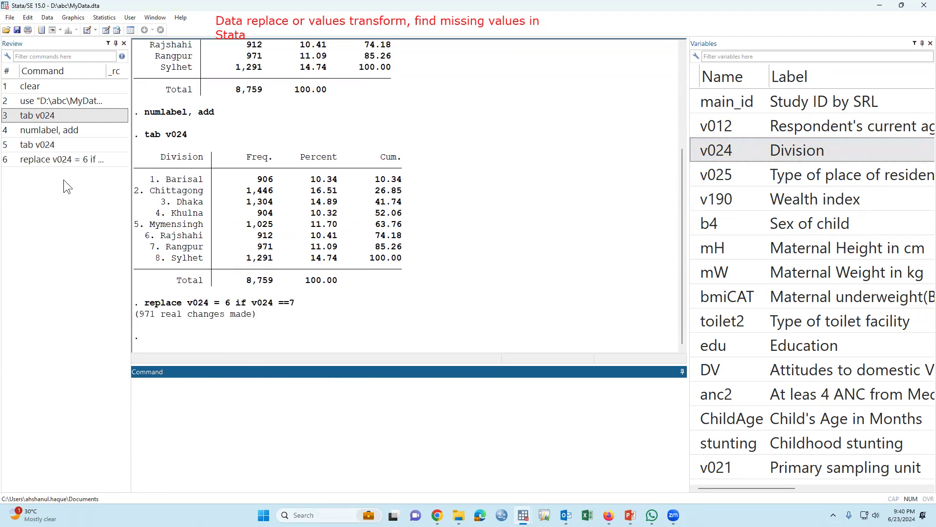
{"action": "double_click", "coordinate": [47, 145]}
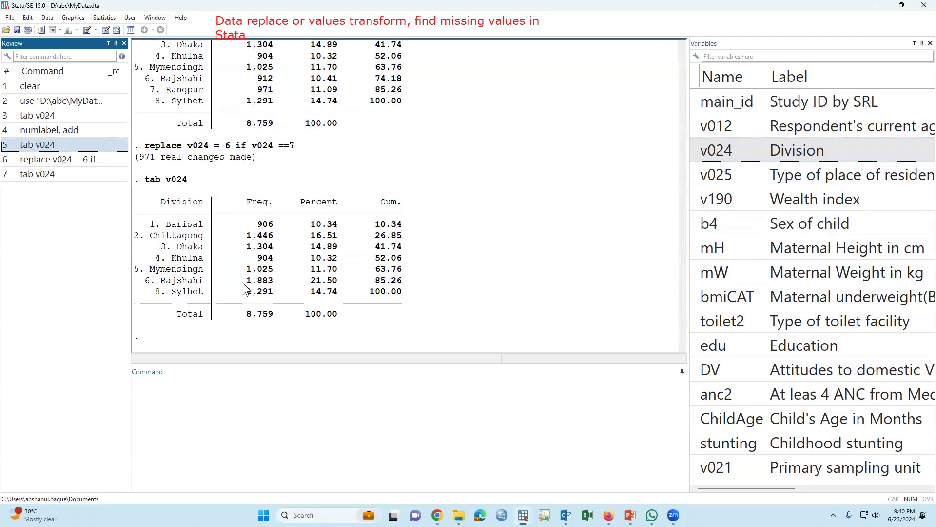
{"action": "left_click_drag", "start_coordinate": [136, 282], "coordinate": [399, 283]}
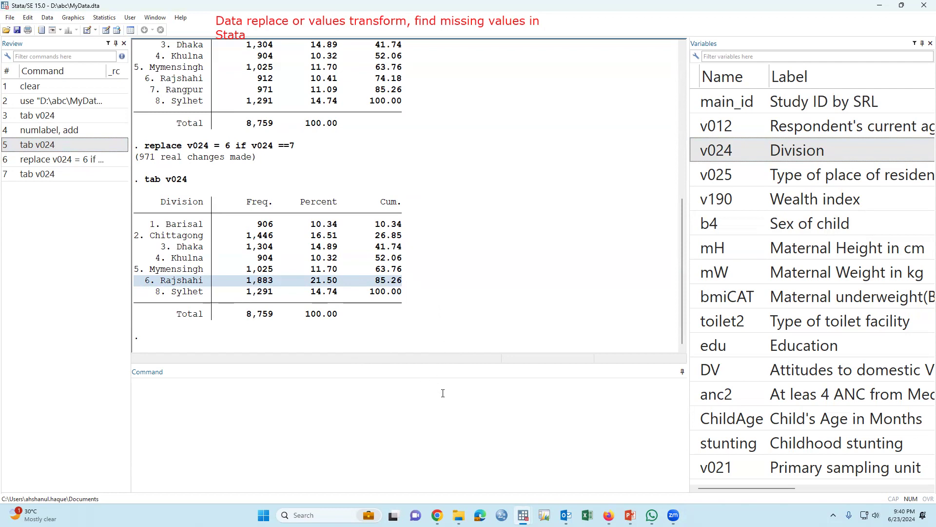
Browse the data for only the variables main_id and v012.
{"action": "left_click", "coordinate": [466, 401]}
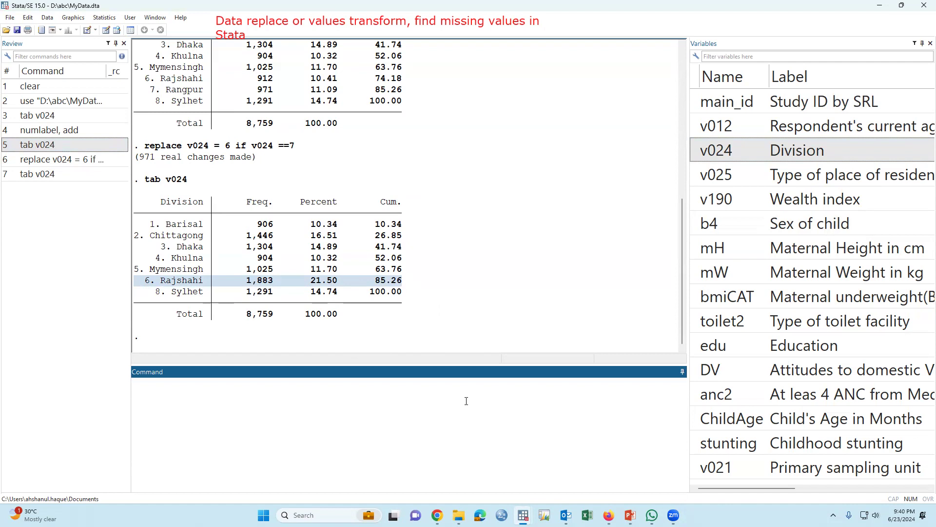
{"action": "type", "text": "br"}
{"action": "double_click", "coordinate": [696, 100]}
{"action": "double_click", "coordinate": [695, 128]}
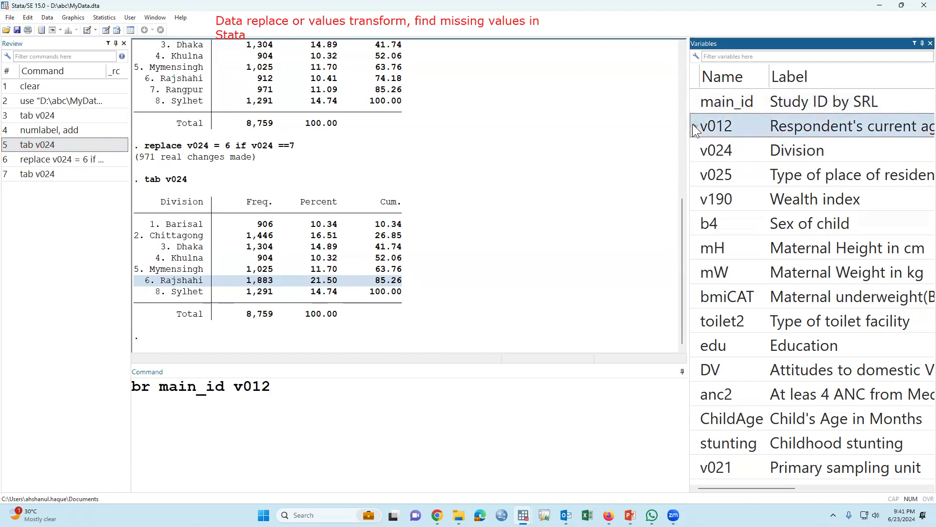
{"action": "key", "text": "Return"}
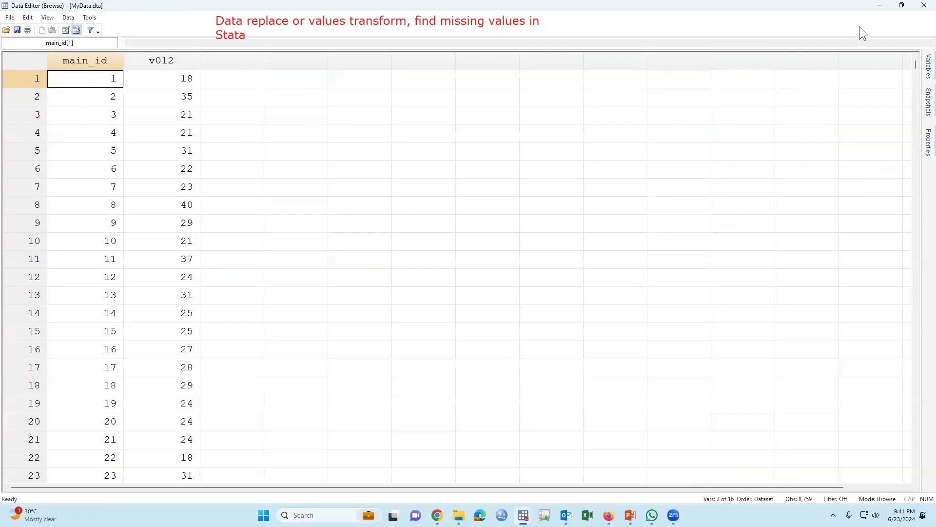
Shrink the data browser window, move it clear of the results, and inspect the main_id and v012 values of observation 6.
{"action": "left_click", "coordinate": [902, 6]}
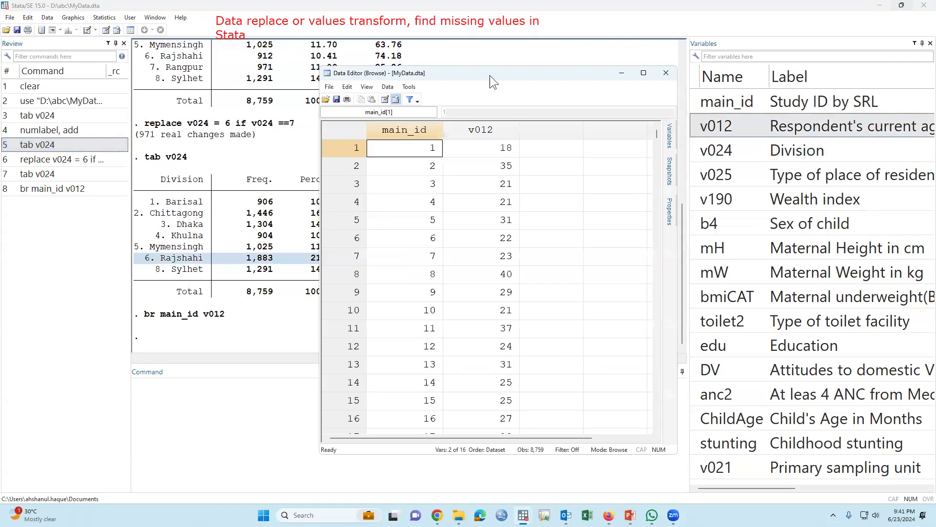
{"action": "left_click_drag", "start_coordinate": [490, 75], "coordinate": [653, 33]}
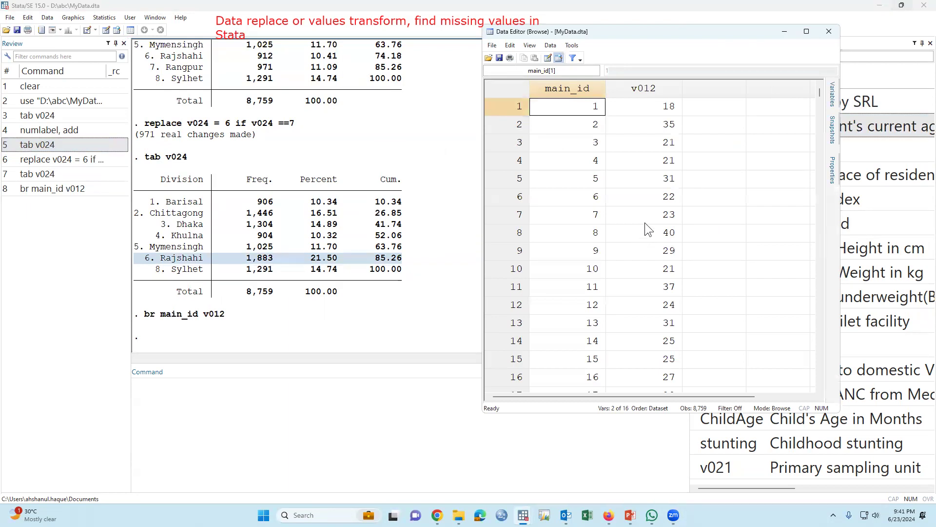
{"action": "left_click", "coordinate": [668, 200]}
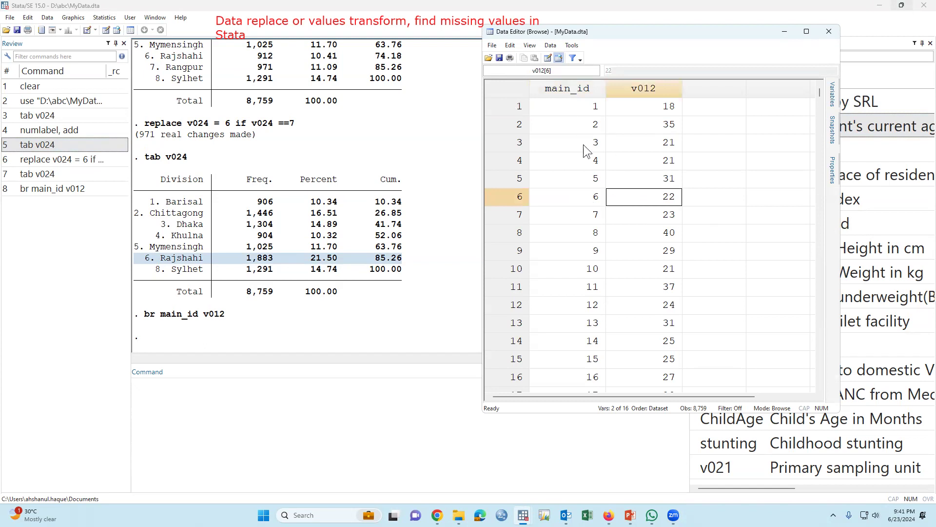
{"action": "left_click", "coordinate": [592, 197]}
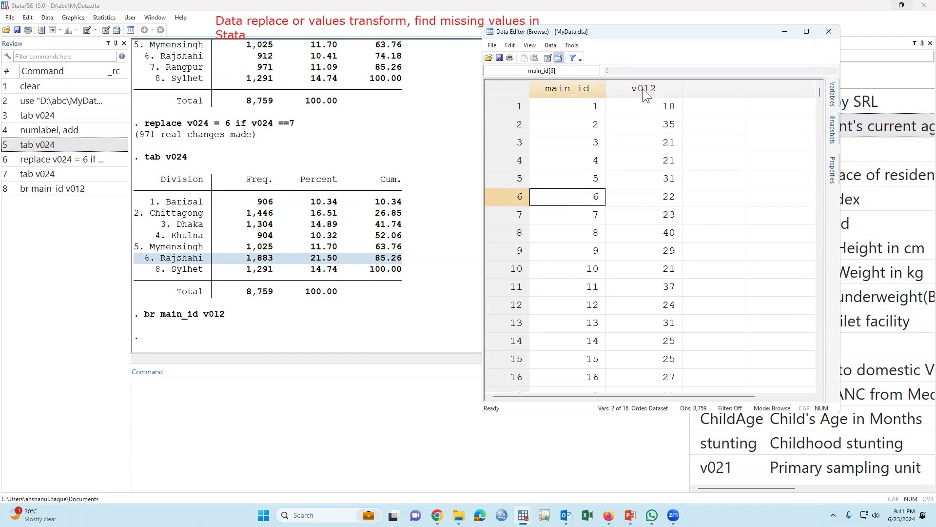
{"action": "left_click", "coordinate": [658, 200]}
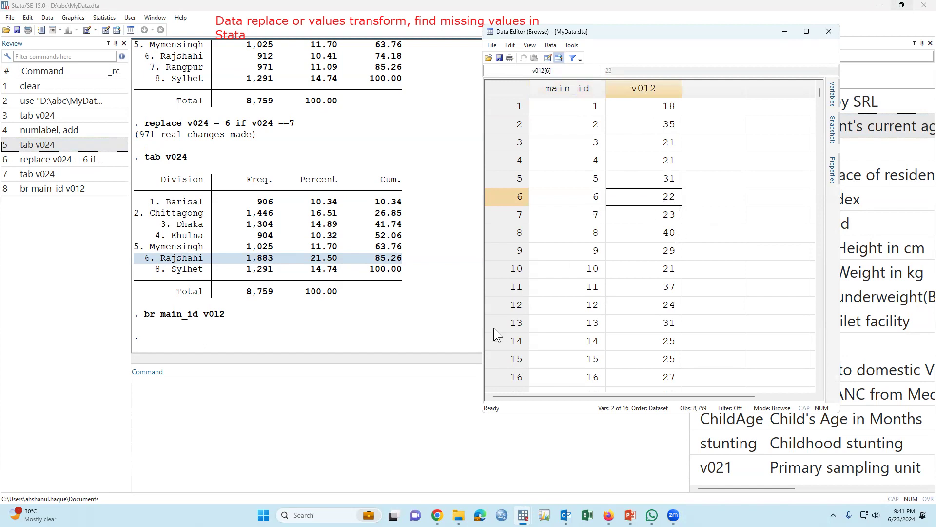
Set v012 to missing for study ID 6 with the command replace v012 = . if main_id==6.
{"action": "left_click", "coordinate": [380, 393]}
{"action": "type", "text": "replace"}
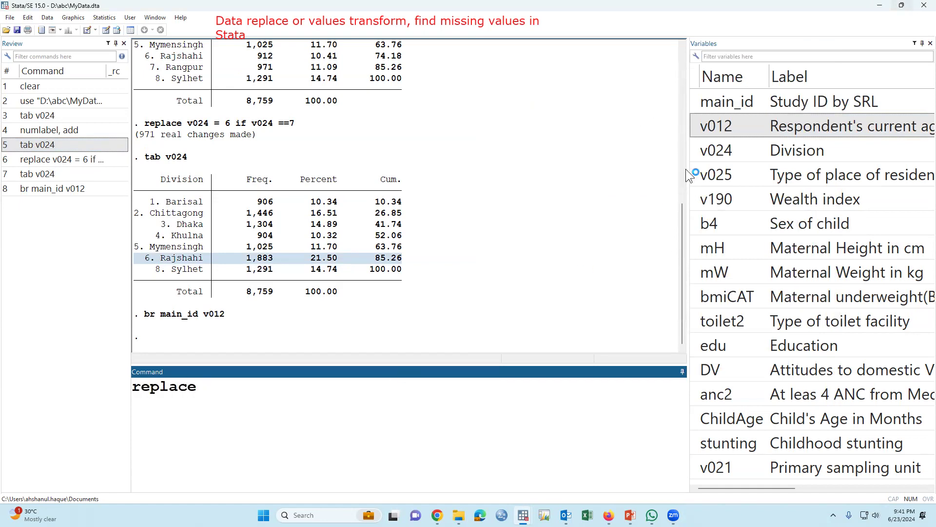
{"action": "left_click", "coordinate": [694, 125]}
{"action": "left_click", "coordinate": [351, 398]}
{"action": "type", "text": "= ."}
{"action": "type", "text": ".  "}
{"action": "type", "text": "if"}
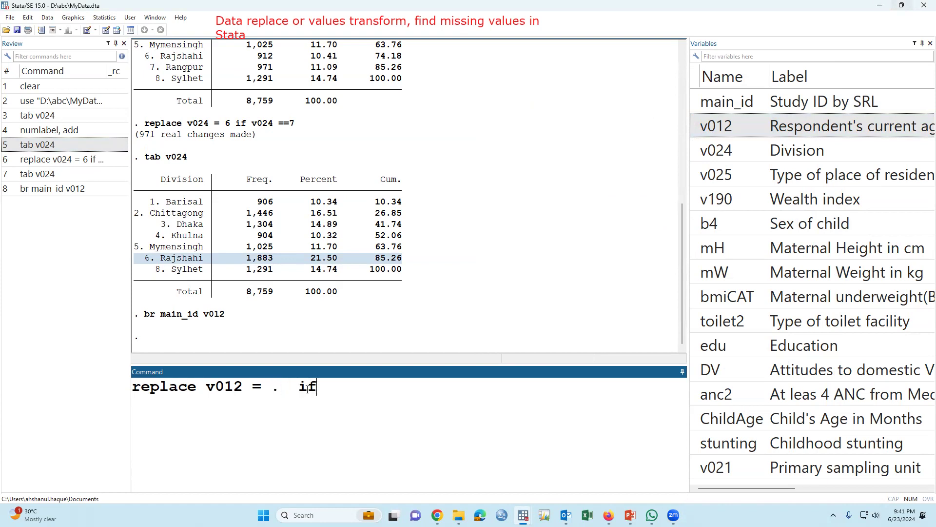
{"action": "left_click", "coordinate": [697, 103]}
{"action": "double_click", "coordinate": [698, 104]}
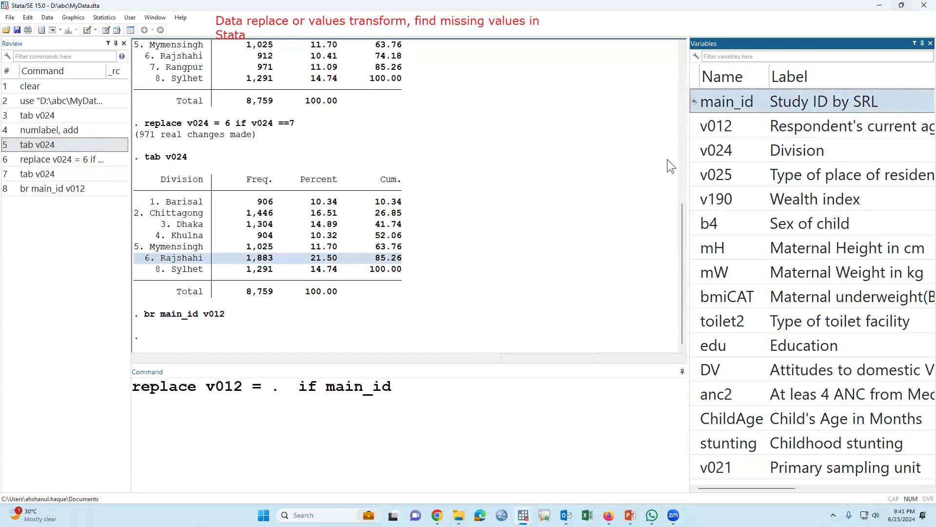
{"action": "mouse_move", "coordinate": [524, 515]}
{"action": "left_click", "coordinate": [637, 456]}
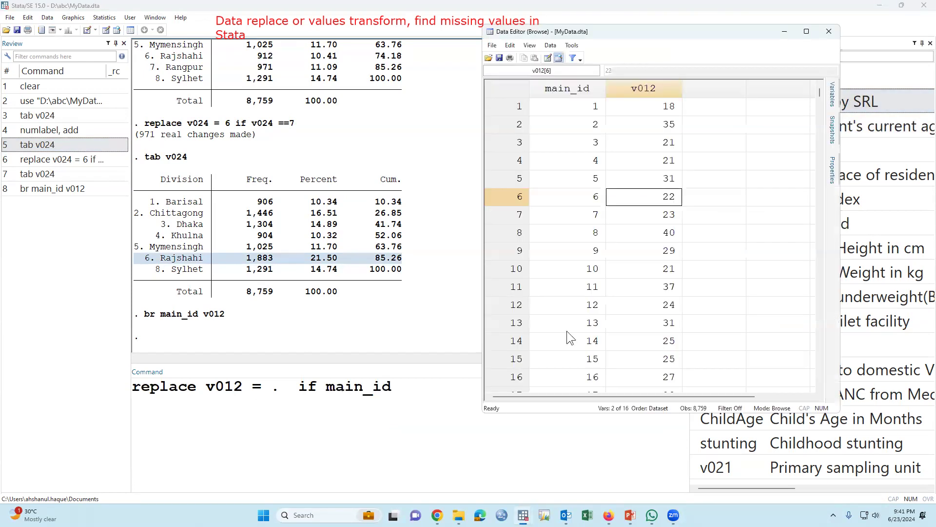
{"action": "left_click", "coordinate": [411, 387]}
{"action": "type", "text": "==6"}
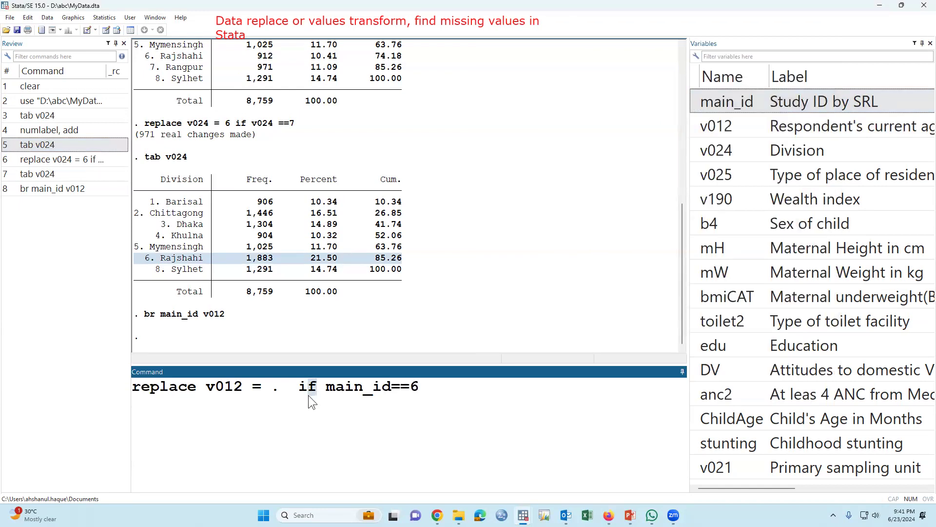
{"action": "left_click_drag", "start_coordinate": [394, 386], "coordinate": [407, 383]}
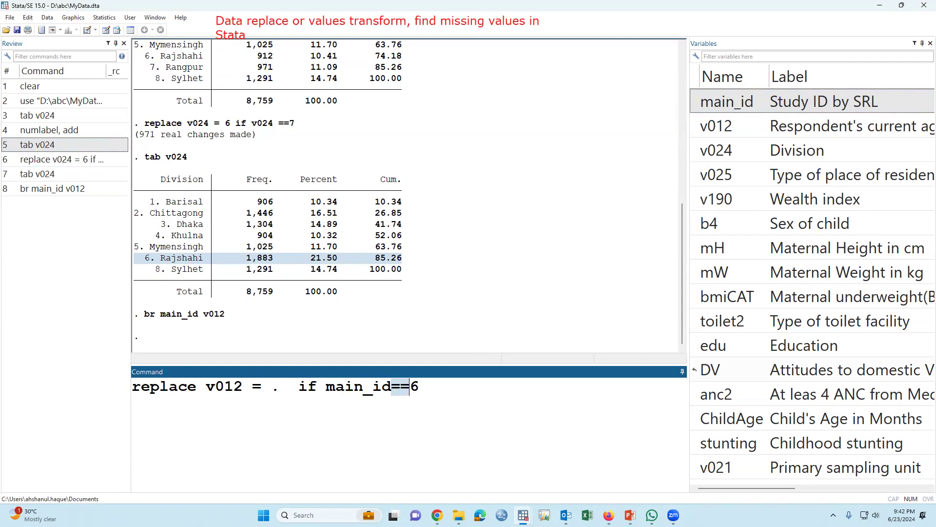
{"action": "left_click", "coordinate": [496, 395]}
{"action": "key", "text": "Return"}
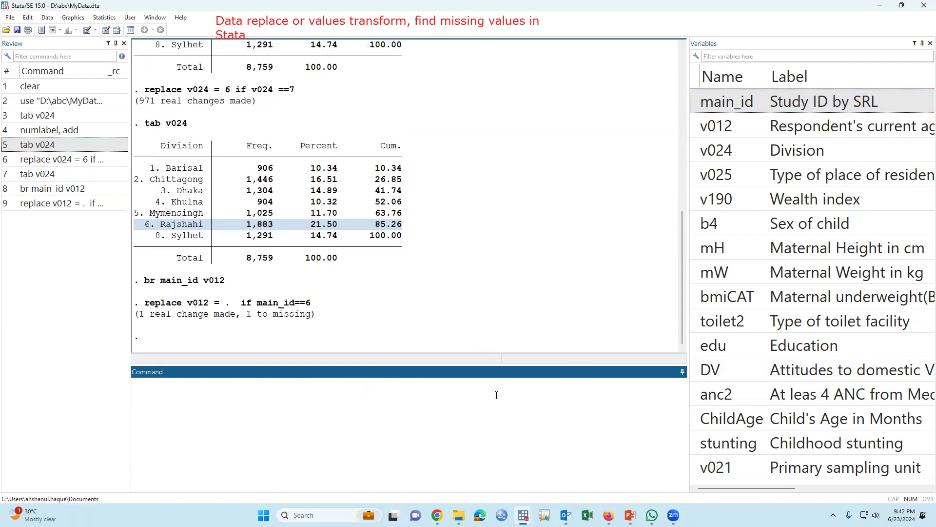
Check the v012 value of observation 6 in the data browser, and return to the main window.
{"action": "mouse_move", "coordinate": [523, 515]}
{"action": "left_click", "coordinate": [619, 479]}
{"action": "left_click", "coordinate": [660, 215]}
{"action": "left_click", "coordinate": [672, 201]}
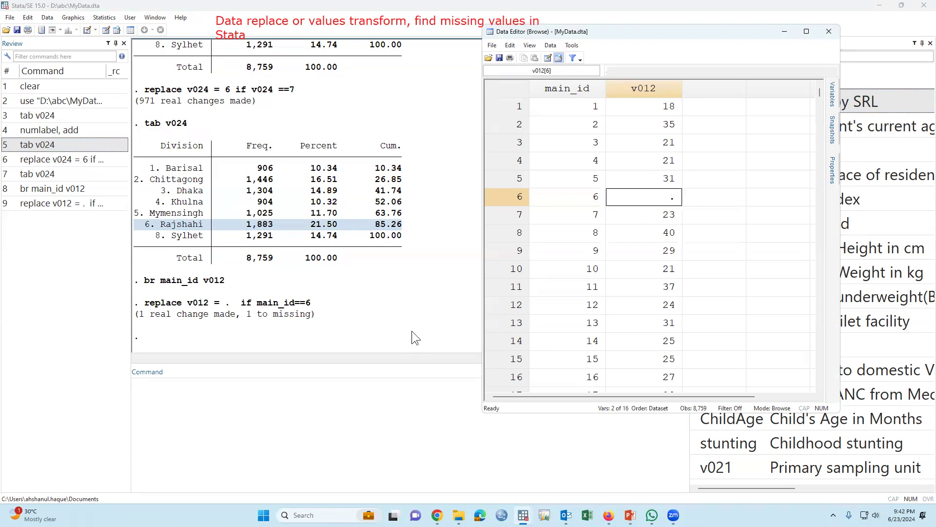
{"action": "left_click", "coordinate": [428, 333]}
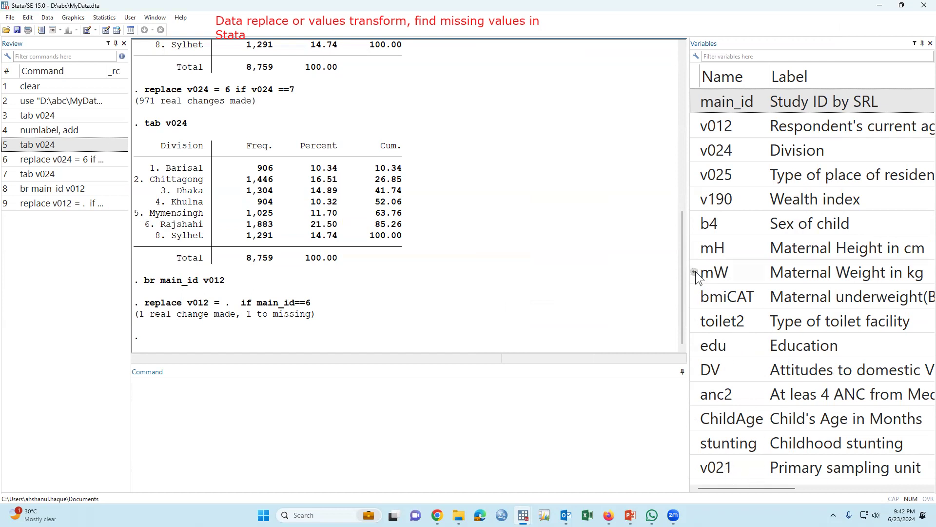
{"action": "left_click", "coordinate": [697, 296]}
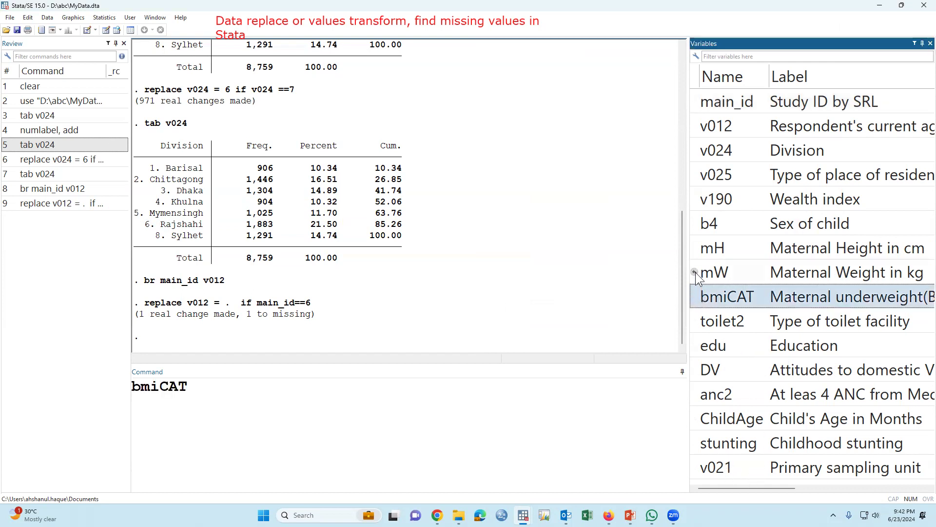
{"action": "left_click", "coordinate": [696, 272]}
{"action": "left_click_drag", "start_coordinate": [187, 387], "coordinate": [126, 384]}
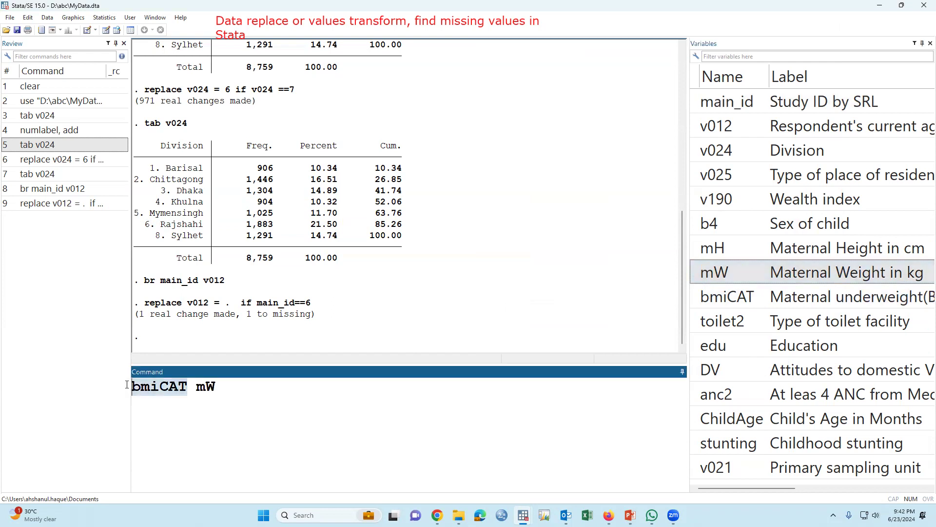
{"action": "left_click_drag", "start_coordinate": [217, 386], "coordinate": [127, 386]}
Browse the data for only the variables main_id and mW.
{"action": "type", "text": "br"}
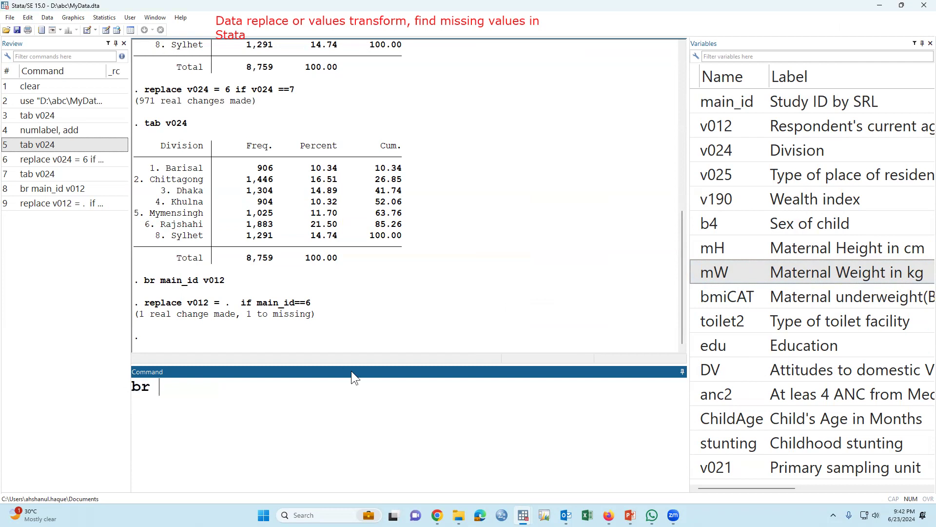
{"action": "left_click", "coordinate": [694, 102]}
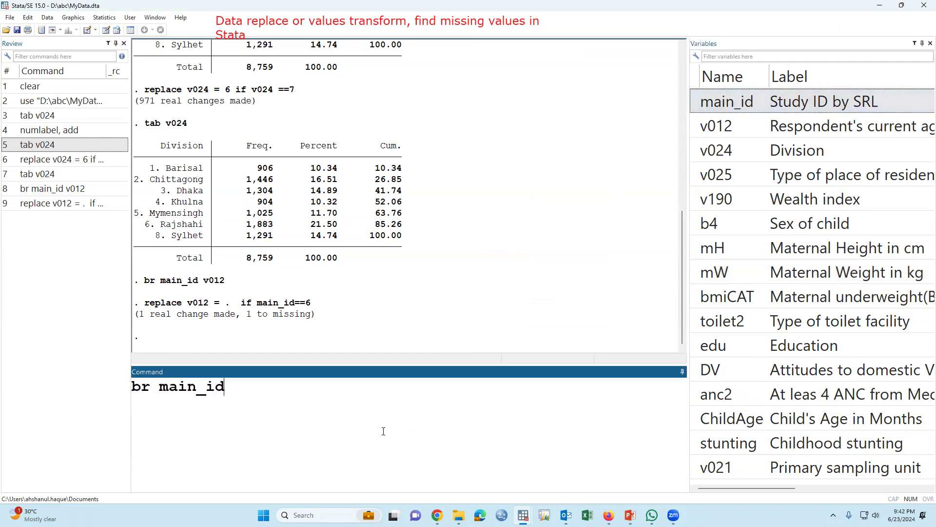
{"action": "left_click", "coordinate": [691, 270]}
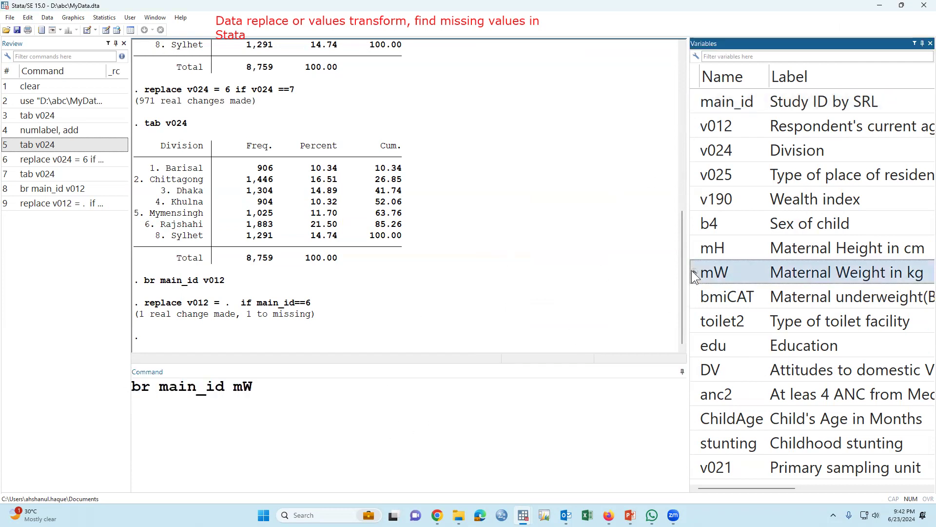
{"action": "key", "text": "Return"}
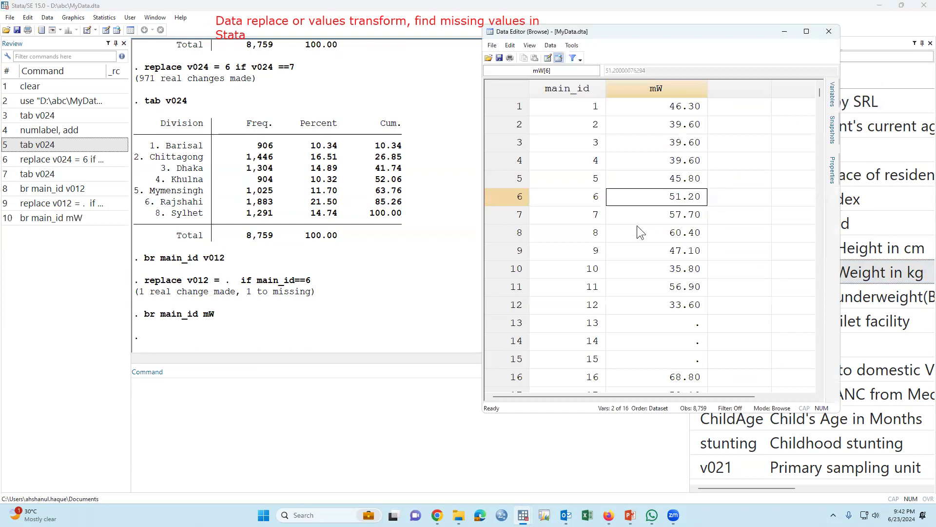
Sort the dataset by mW in standard ascending order from the data browser.
{"action": "right_click", "coordinate": [669, 89]}
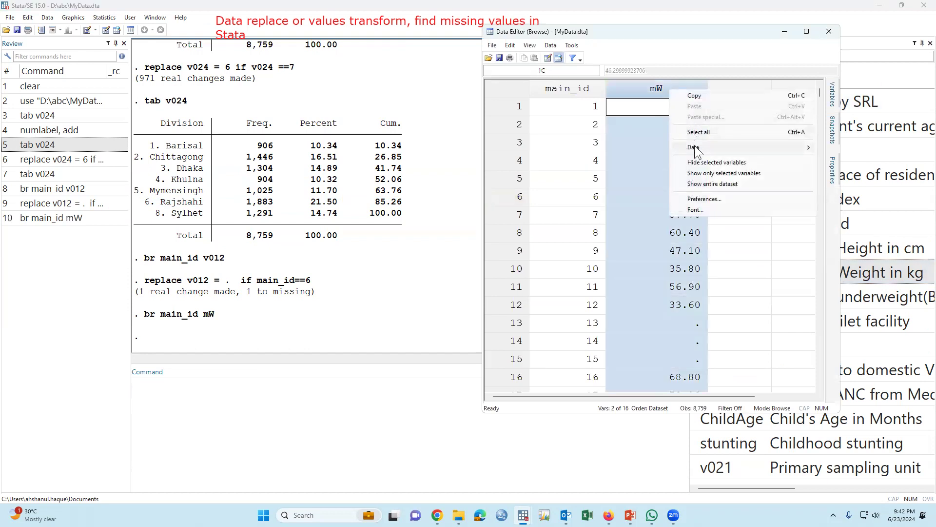
{"action": "mouse_move", "coordinate": [695, 146]}
{"action": "left_click", "coordinate": [551, 205]}
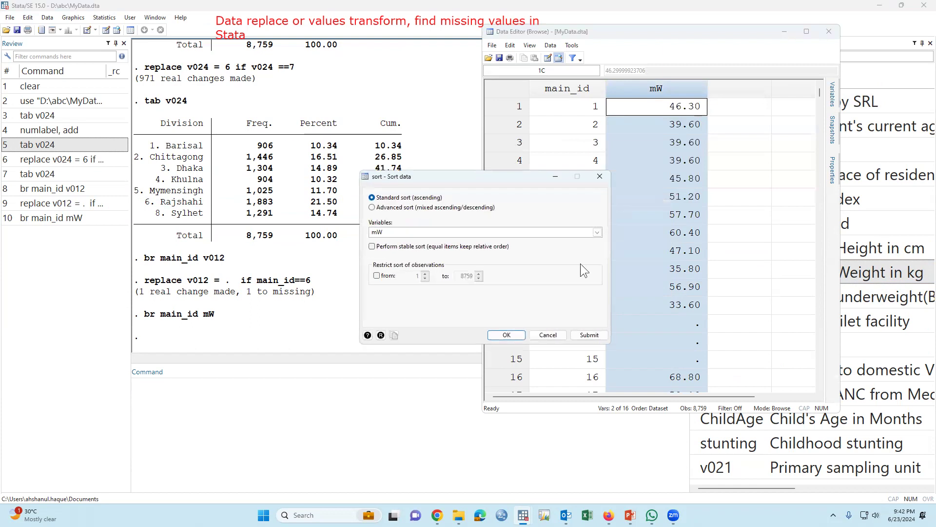
{"action": "left_click", "coordinate": [507, 330]}
Examine the end of the sorted mW column to locate the largest weight just before the missing values.
{"action": "left_click_drag", "start_coordinate": [819, 99], "coordinate": [817, 384]}
{"action": "scroll", "coordinate": [782, 323], "scroll_direction": "up", "scroll_amount": 10}
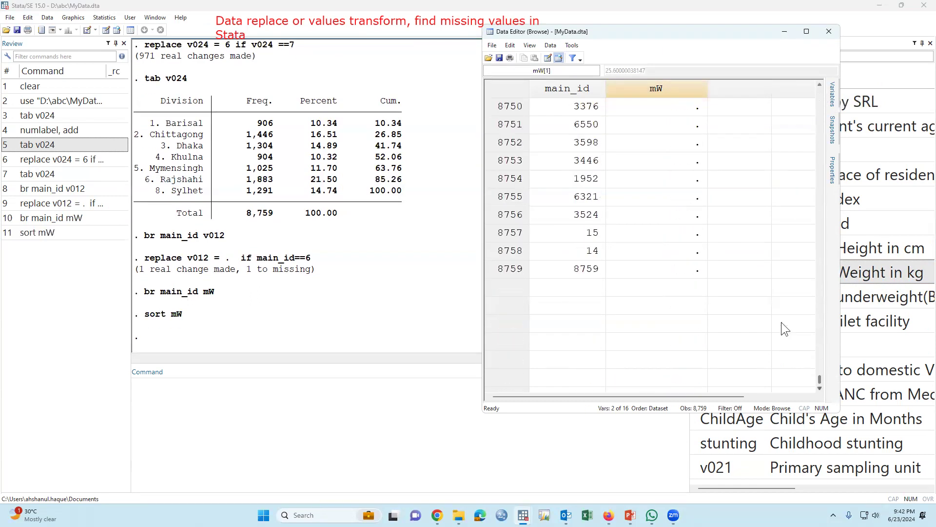
{"action": "scroll", "coordinate": [781, 328], "scroll_direction": "up", "scroll_amount": 10}
{"action": "mouse_move", "coordinate": [820, 371]}
{"action": "left_mouse_down"}
{"action": "mouse_move", "coordinate": [824, 362]}
{"action": "mouse_move", "coordinate": [823, 374]}
{"action": "left_mouse_up"}
{"action": "scroll", "coordinate": [767, 332], "scroll_direction": "up", "scroll_amount": 20}
{"action": "scroll", "coordinate": [767, 329], "scroll_direction": "down", "scroll_amount": 2}
{"action": "left_click", "coordinate": [649, 235]}
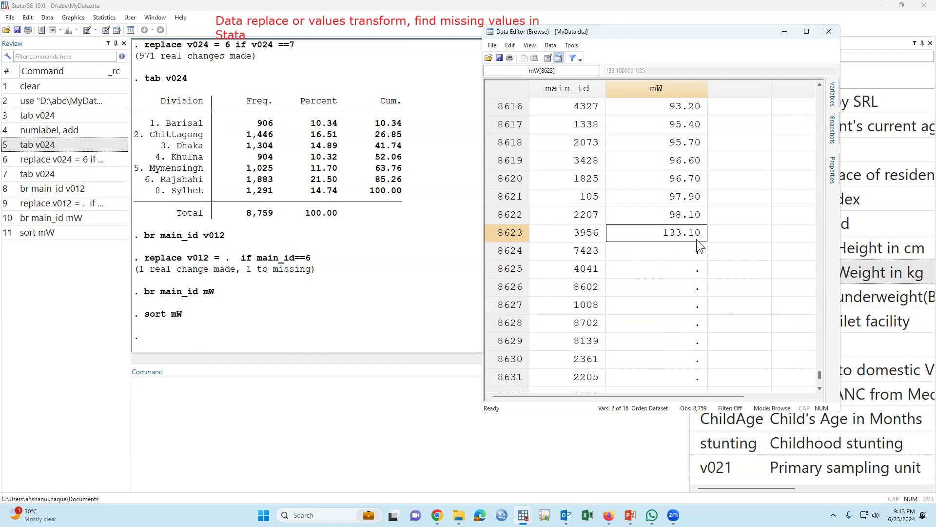
Try to replace the mW values above 100 with the command replace mW = if mW>100.
{"action": "left_click", "coordinate": [315, 403]}
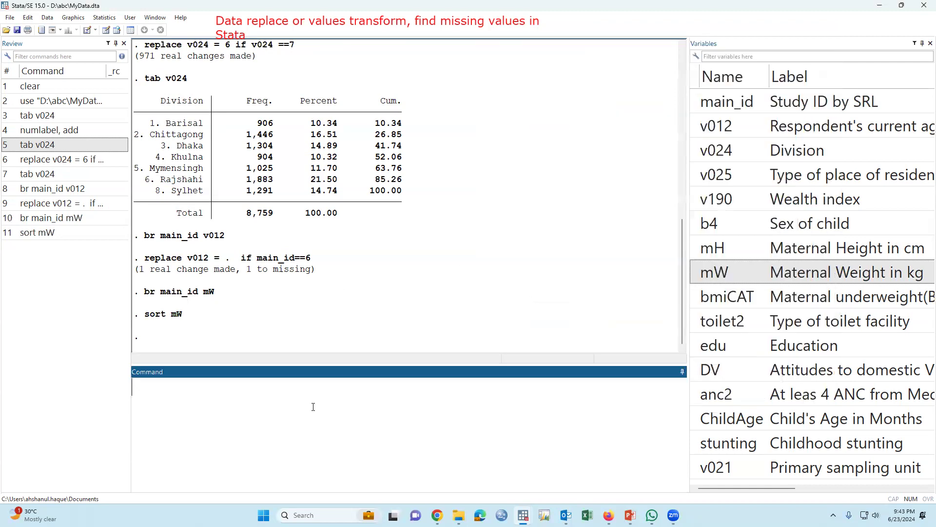
{"action": "type", "text": "replace"}
{"action": "left_click", "coordinate": [695, 274]}
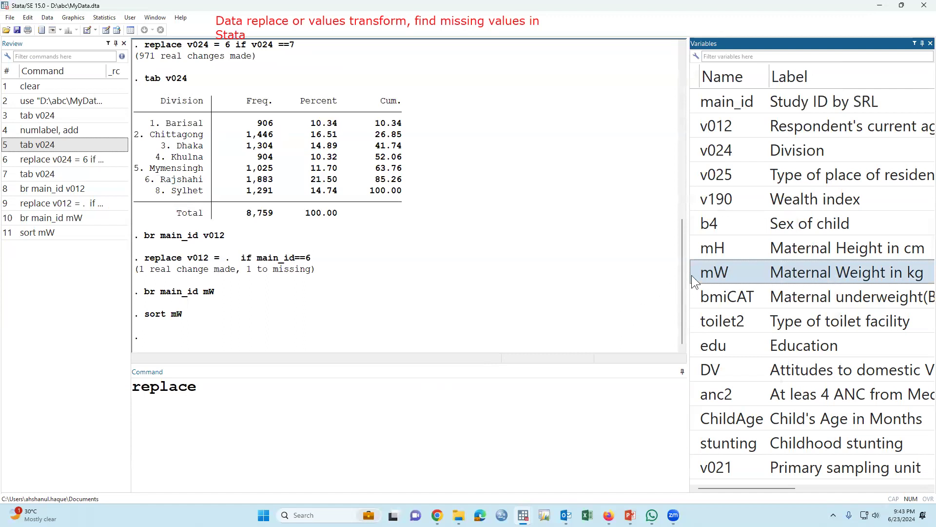
{"action": "double_click", "coordinate": [696, 270]}
{"action": "left_click", "coordinate": [407, 431]}
{"action": "type", "text": "= if"}
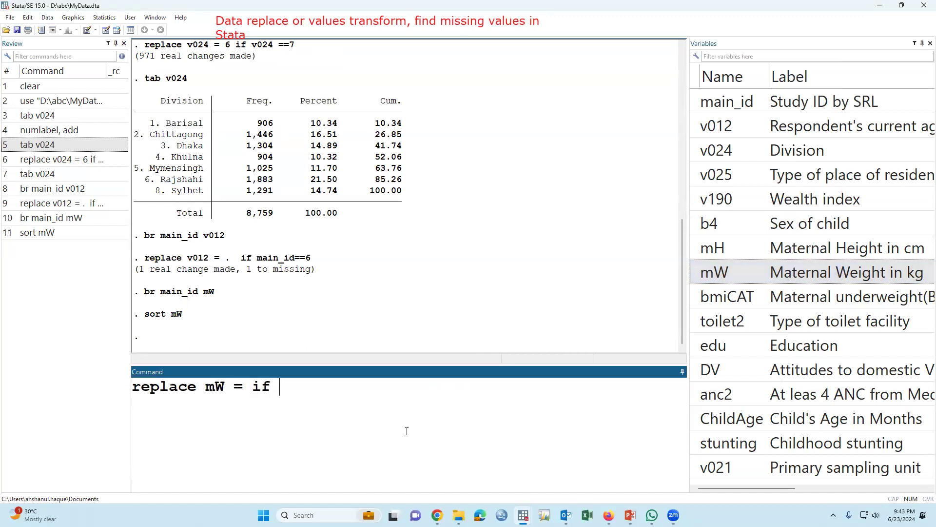
{"action": "double_click", "coordinate": [696, 272]}
{"action": "left_click", "coordinate": [460, 409]}
{"action": "type", "text": ">100"}
{"action": "key", "text": "Return"}
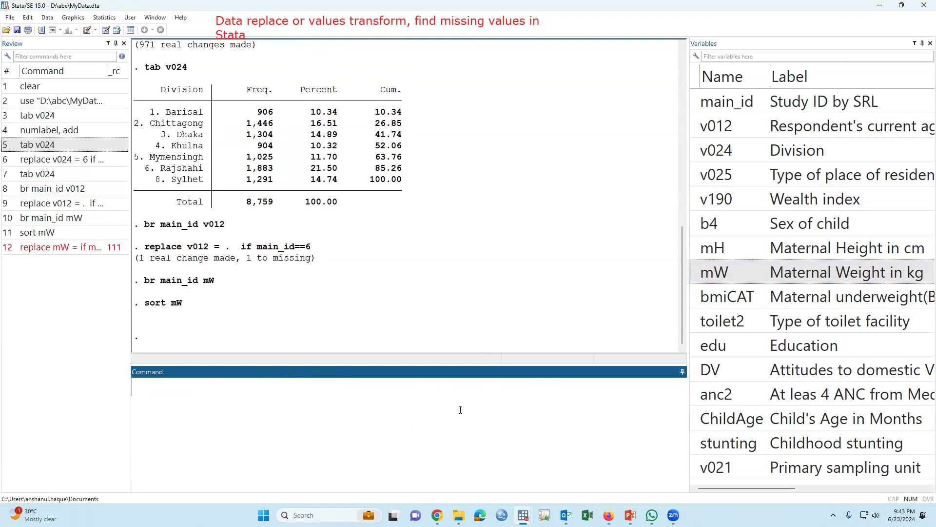
Recall the failed replace command, add the missing-value dot, and run it as replace mW = . if mW>100.
{"action": "left_click", "coordinate": [73, 248]}
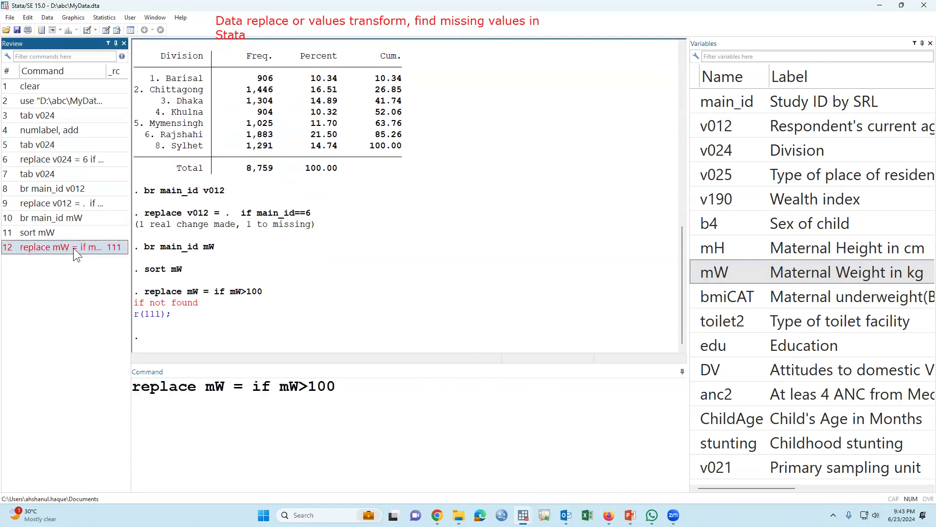
{"action": "left_click", "coordinate": [249, 393]}
{"action": "type", "text": "."}
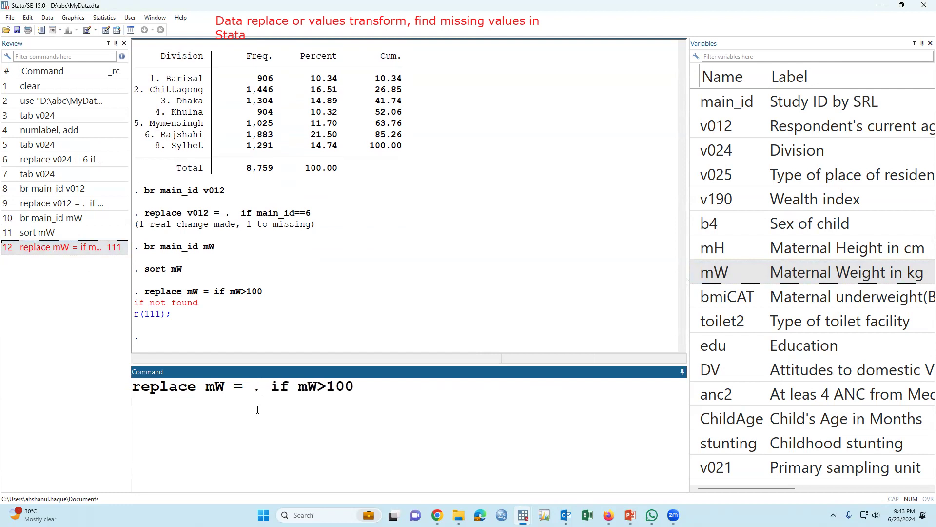
{"action": "left_click_drag", "start_coordinate": [234, 389], "coordinate": [317, 389]}
{"action": "left_click", "coordinate": [263, 396]}
{"action": "left_click", "coordinate": [358, 390]}
{"action": "key", "text": "Return"}
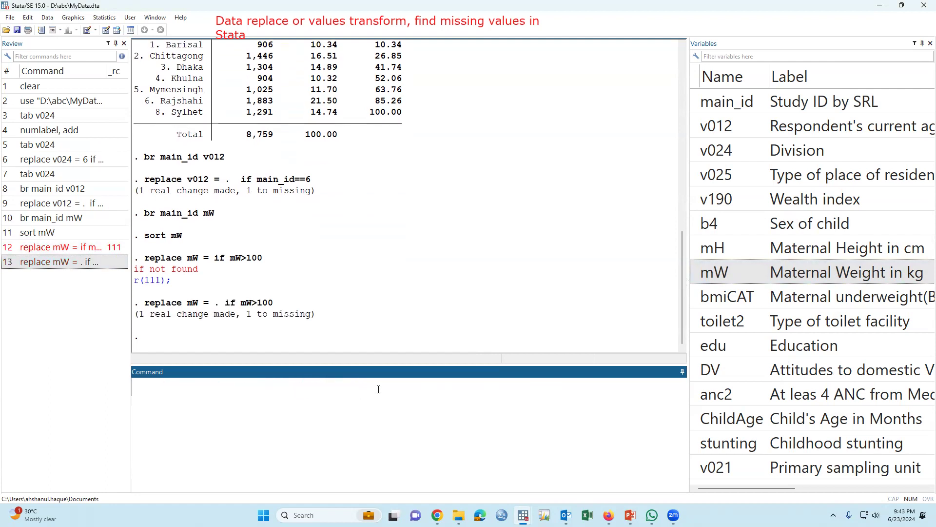
Inspect observation 8623 in the data browser and find the first mW value above 90 in the sorted column.
{"action": "mouse_move", "coordinate": [542, 512]}
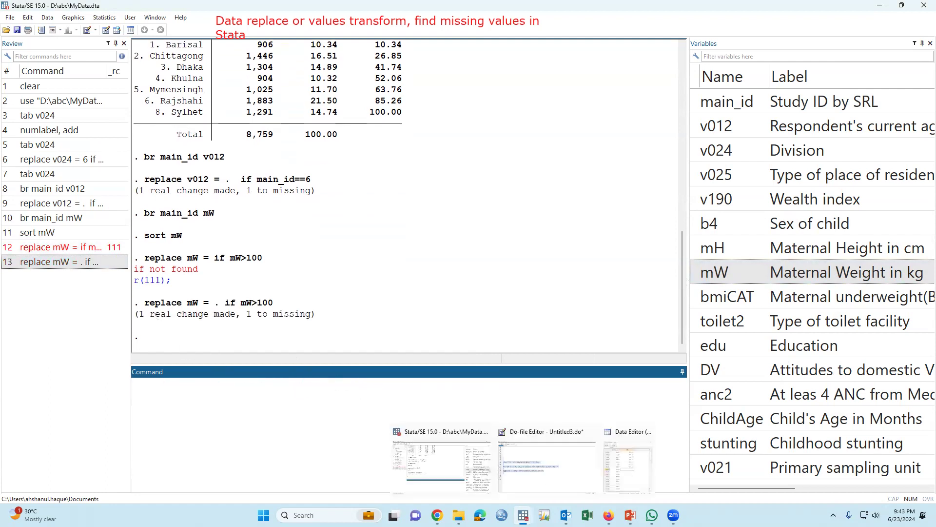
{"action": "left_click", "coordinate": [630, 470]}
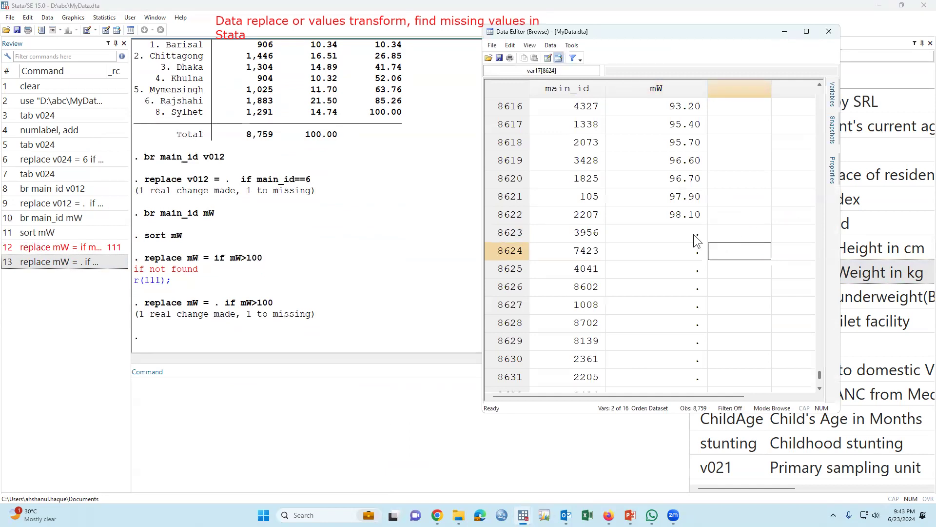
{"action": "scroll", "coordinate": [685, 281], "scroll_direction": "up", "scroll_amount": 2}
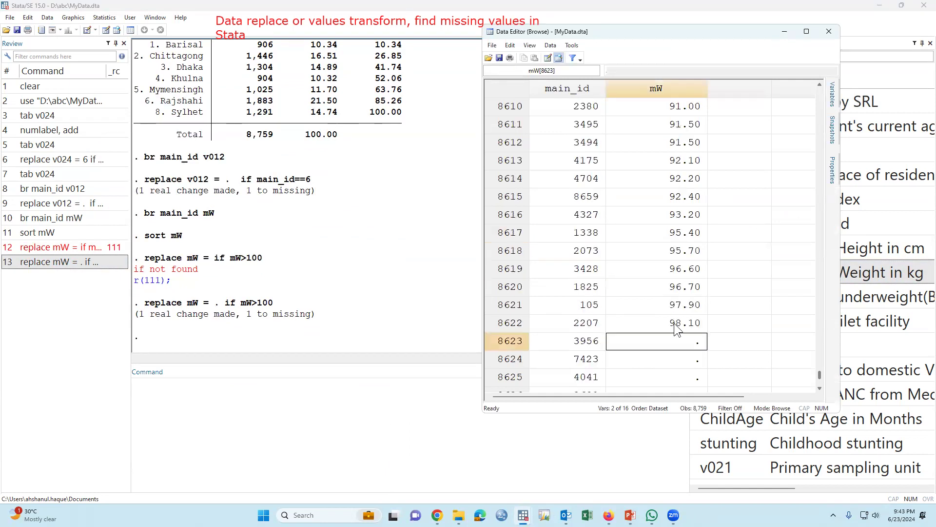
{"action": "scroll", "coordinate": [649, 329], "scroll_direction": "up", "scroll_amount": 2}
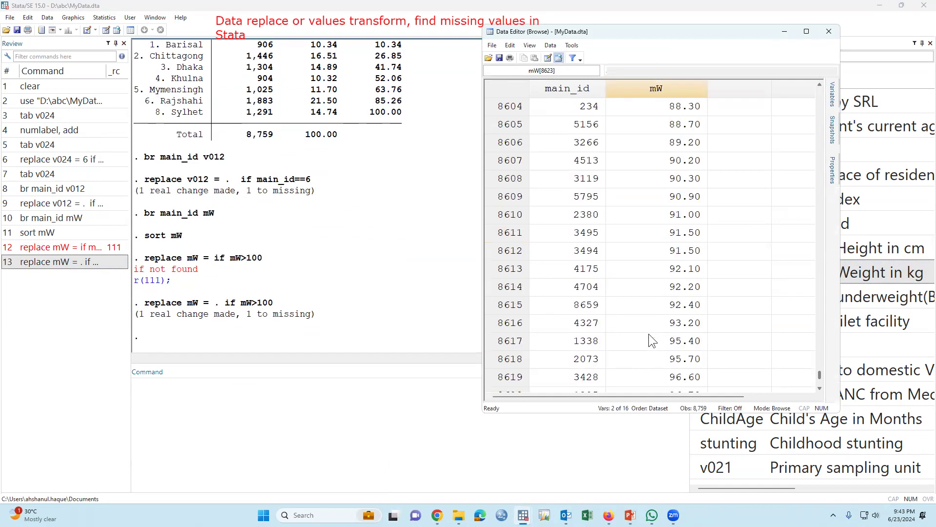
{"action": "left_click", "coordinate": [684, 162]}
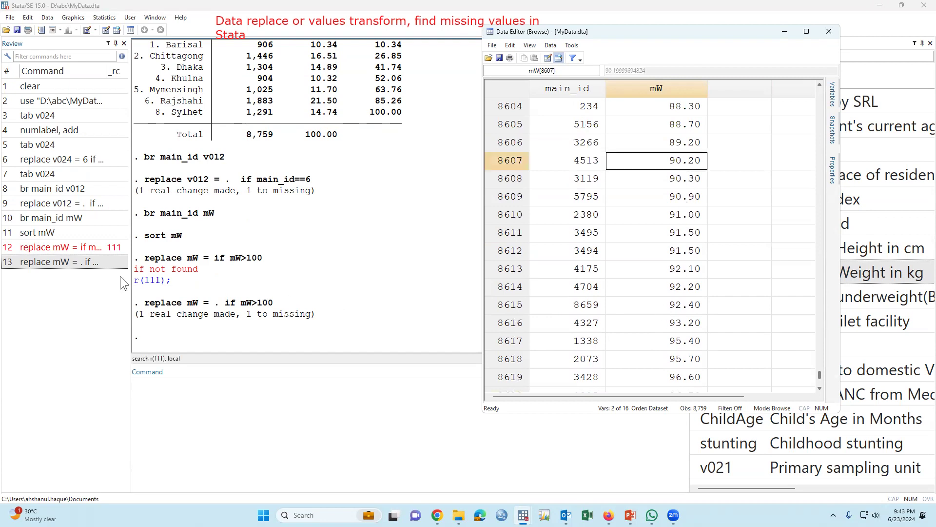
Set mW values above 90 to missing with replace mW = . if mW>90, and check the mW column in the data browser.
{"action": "left_click", "coordinate": [107, 263]}
{"action": "left_click", "coordinate": [364, 385]}
{"action": "key", "text": "BackSpace"}
{"action": "key", "text": "BackSpace"}
{"action": "key", "text": "BackSpace"}
{"action": "type", "text": "90"}
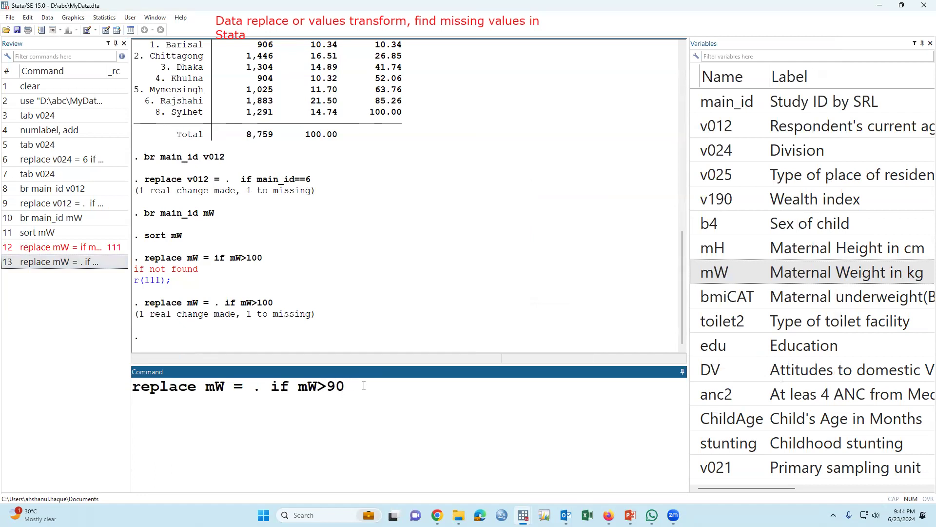
{"action": "key", "text": "Return"}
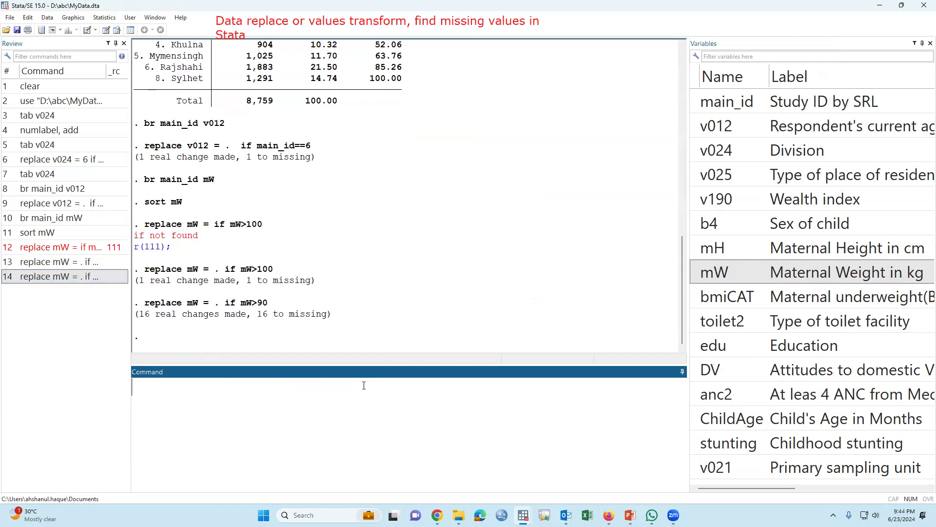
{"action": "mouse_move", "coordinate": [523, 515]}
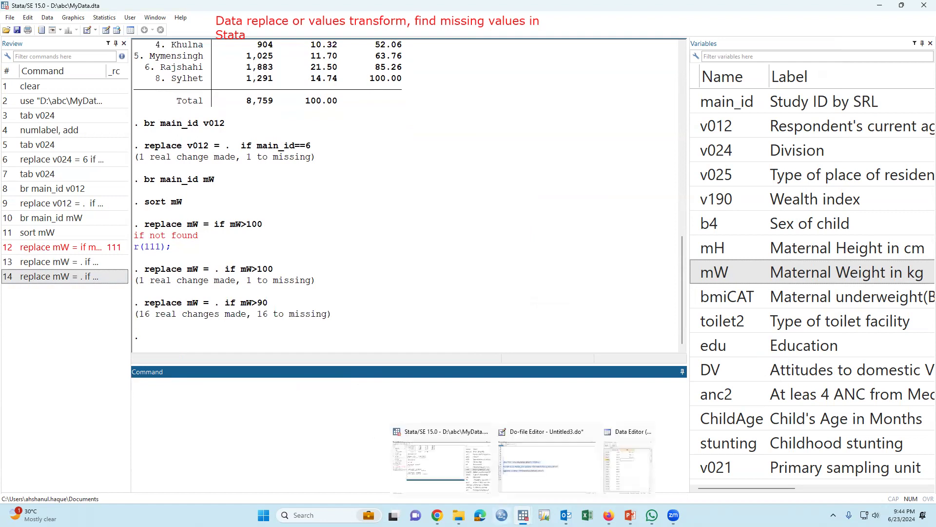
{"action": "left_click", "coordinate": [614, 480]}
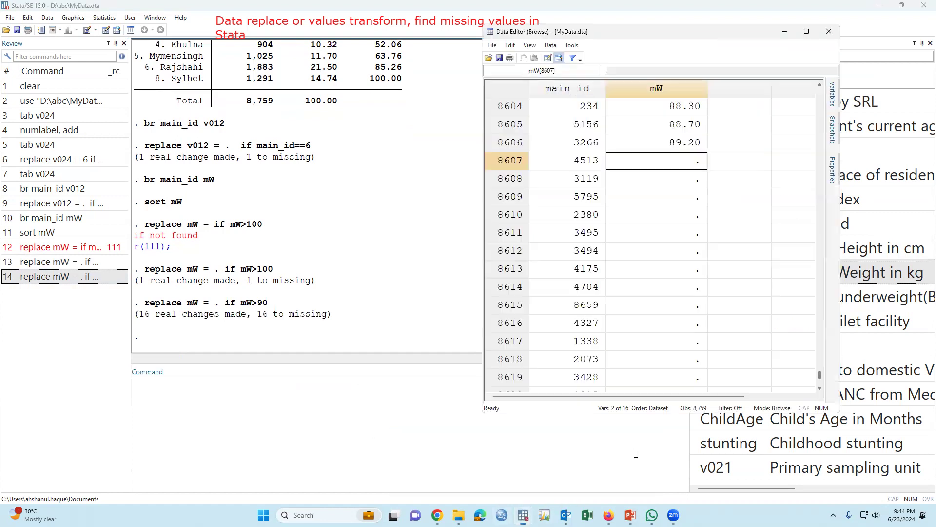
Minimize the data browser and tabulate the type of place of residence with tab v025.
{"action": "left_click_drag", "start_coordinate": [678, 161], "coordinate": [671, 263]}
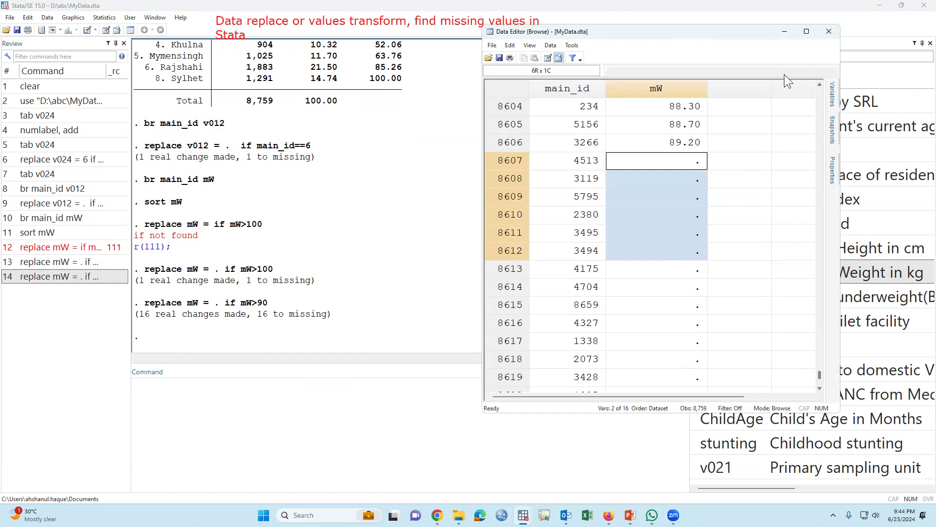
{"action": "left_click", "coordinate": [785, 33]}
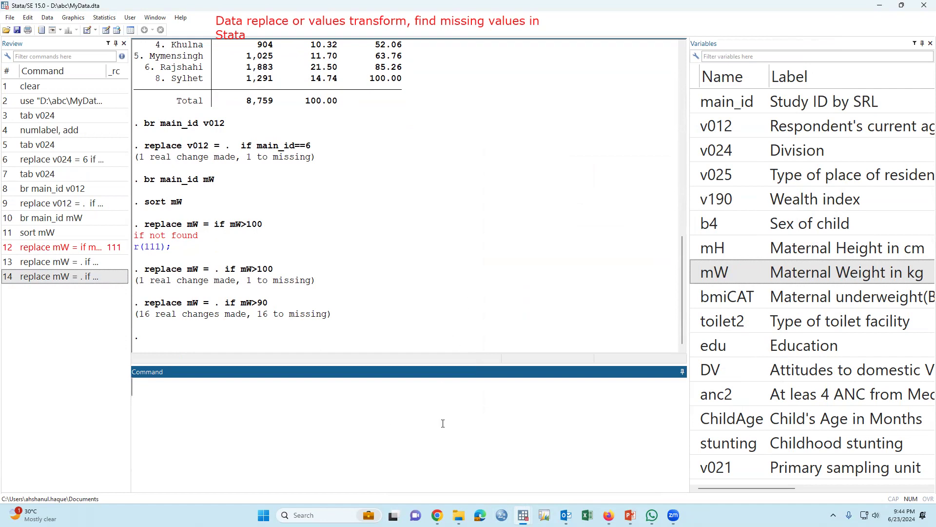
{"action": "type", "text": "tab"}
{"action": "left_click", "coordinate": [696, 175]}
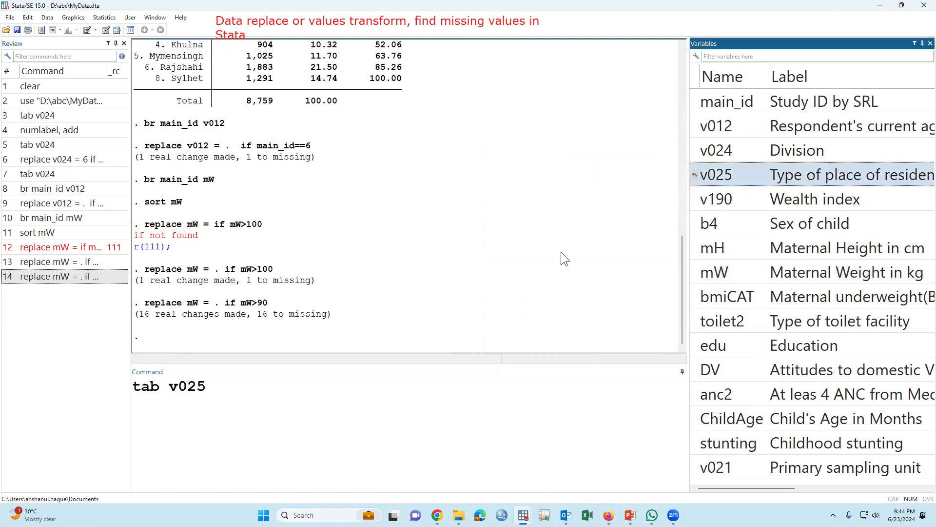
{"action": "left_click", "coordinate": [420, 406]}
{"action": "key", "text": "Return"}
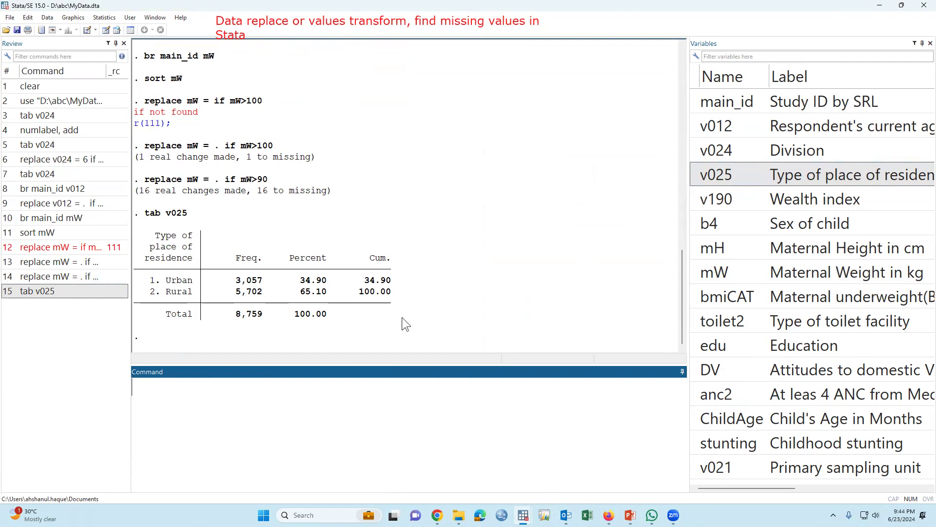
Recall the v025 tabulation and rerun it with missing values included as tab v025, miss.
{"action": "left_click", "coordinate": [77, 293]}
{"action": "type", "text": ", miss"}
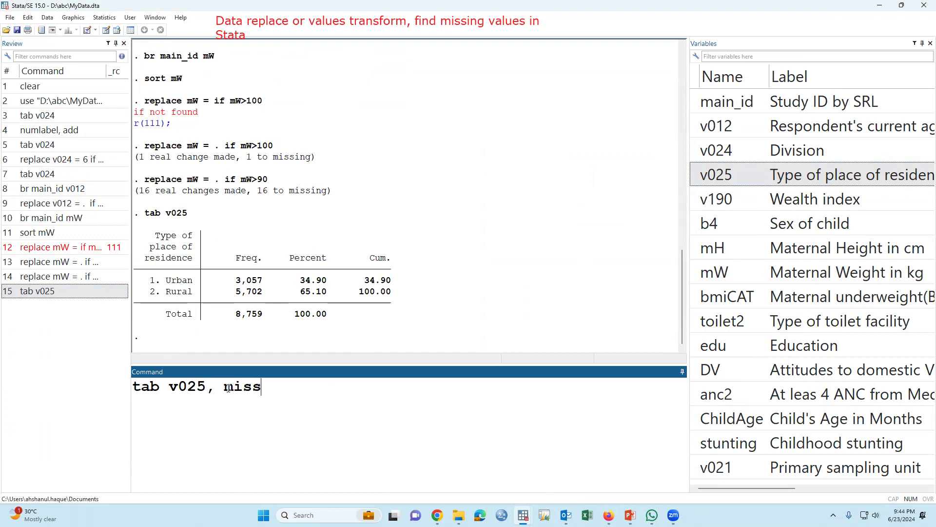
{"action": "key", "text": "Return"}
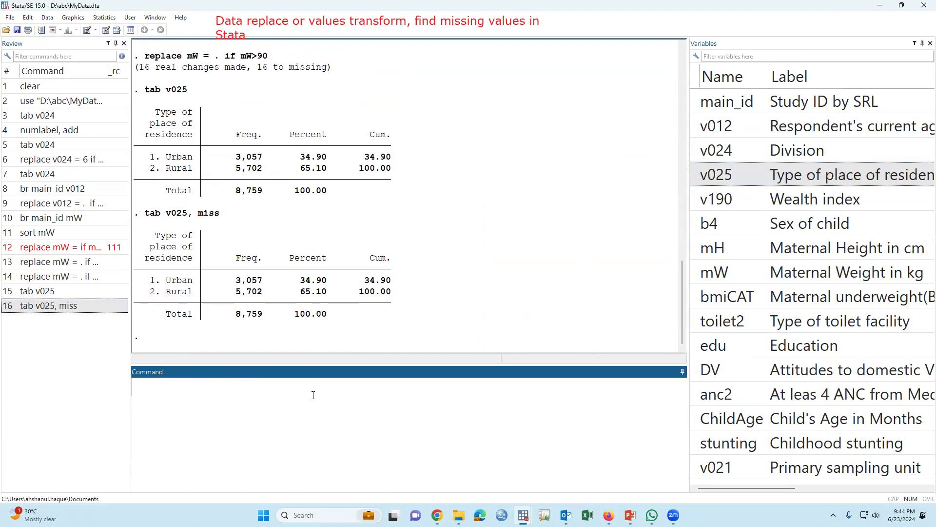
Tabulate bmiCAT with tab bmiCAT, miss, and highlight the missing-value row in the output.
{"action": "type", "text": "tab"}
{"action": "left_click", "coordinate": [695, 297]}
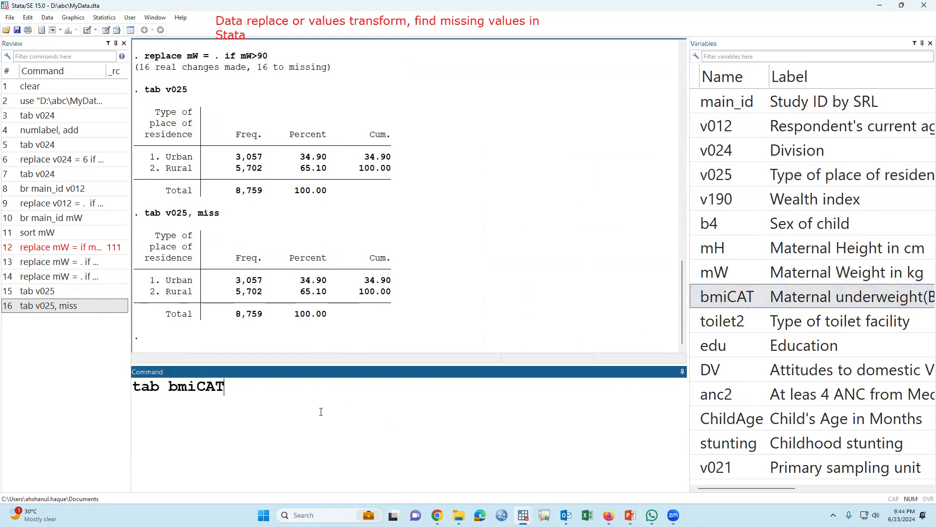
{"action": "type", "text": ", miss"}
{"action": "key", "text": "Return"}
{"action": "left_click_drag", "start_coordinate": [140, 296], "coordinate": [445, 298]}
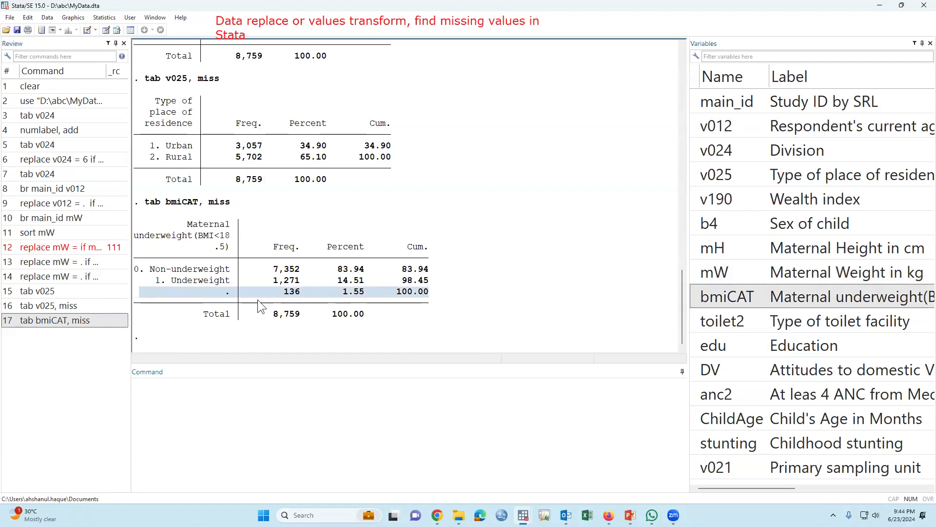
{"action": "left_click", "coordinate": [177, 297]}
{"action": "left_click_drag", "start_coordinate": [139, 296], "coordinate": [402, 297]}
Tabulate toilet2 with tab toilet2, miss, and highlight the missing-value row in the output.
{"action": "left_click", "coordinate": [250, 408]}
{"action": "type", "text": "tab"}
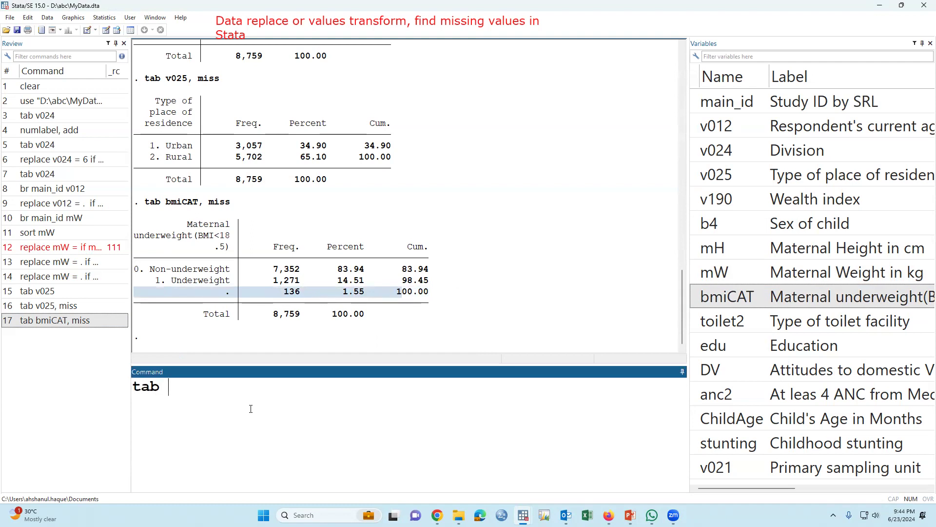
{"action": "left_click", "coordinate": [695, 321]}
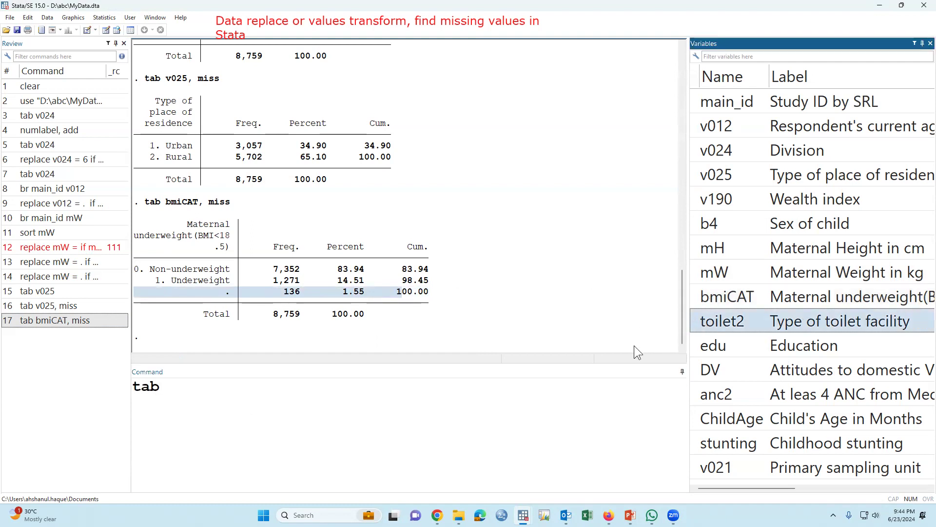
{"action": "left_click", "coordinate": [278, 409]}
{"action": "type", "text": ", n"}
{"action": "key", "text": "BackSpace"}
{"action": "type", "text": "mo"}
{"action": "key", "text": "BackSpace"}
{"action": "type", "text": "iss"}
{"action": "key", "text": "Return"}
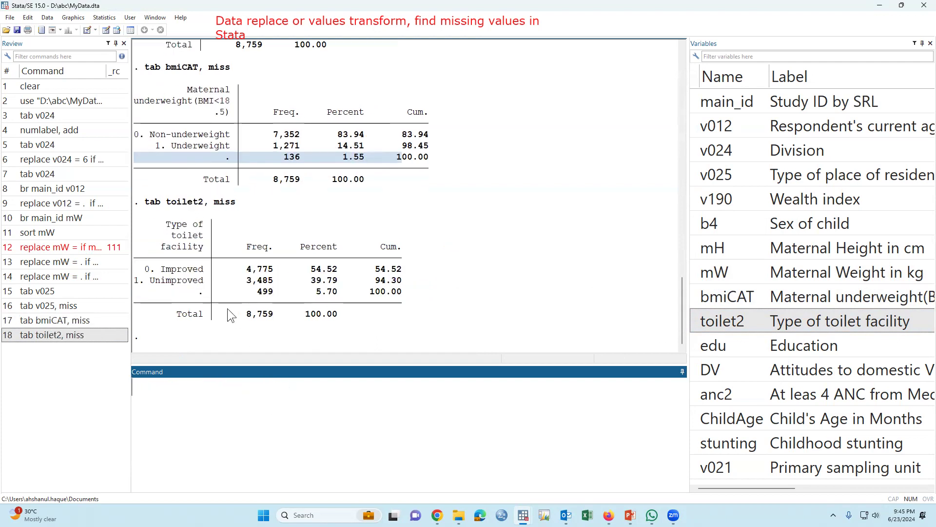
{"action": "left_click_drag", "start_coordinate": [140, 291], "coordinate": [407, 292]}
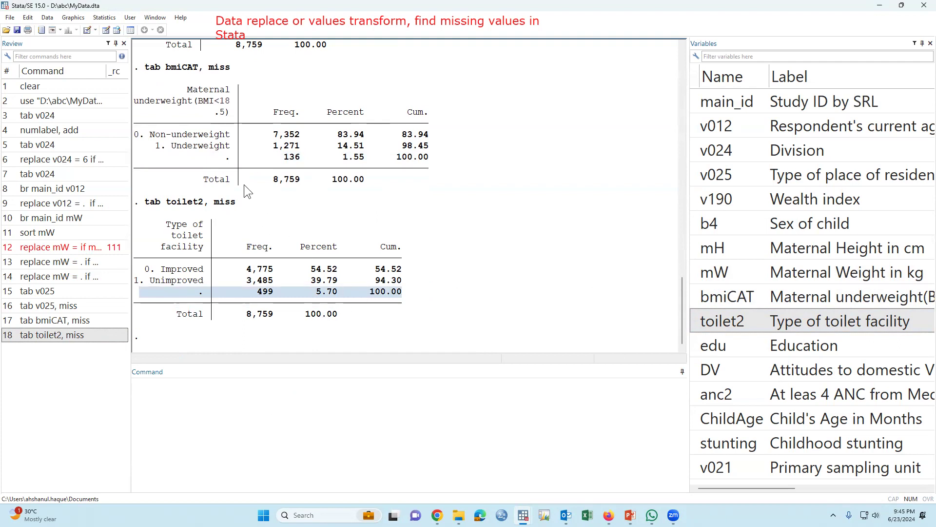
{"action": "left_click", "coordinate": [215, 269]}
{"action": "scroll", "coordinate": [231, 229], "scroll_direction": "up", "scroll_amount": 1}
{"action": "scroll", "coordinate": [234, 223], "scroll_direction": "down", "scroll_amount": 1}
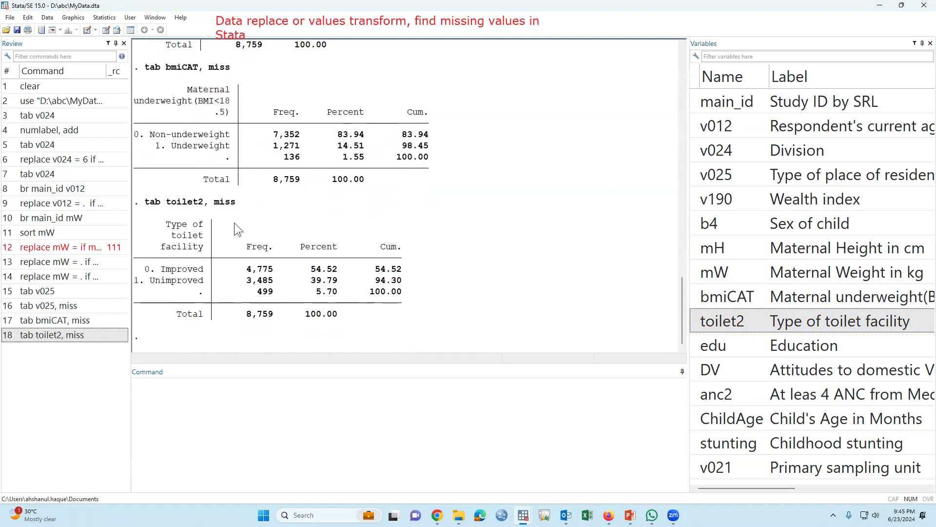
Replace the missing bmiCAT values with 2 by running replace bmiCAT = 2 if bmiCAT ==.
{"action": "left_click_drag", "start_coordinate": [220, 157], "coordinate": [234, 156]}
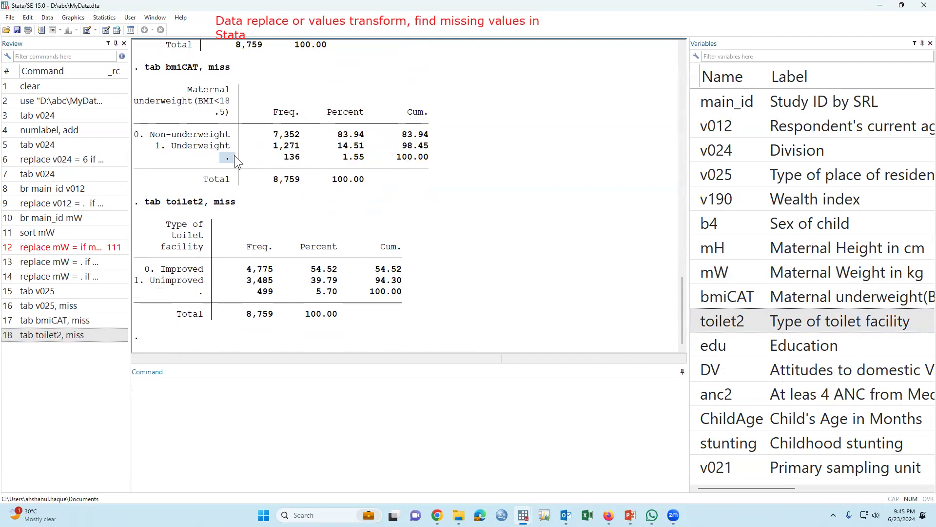
{"action": "left_click", "coordinate": [145, 137]}
{"action": "left_click", "coordinate": [221, 388]}
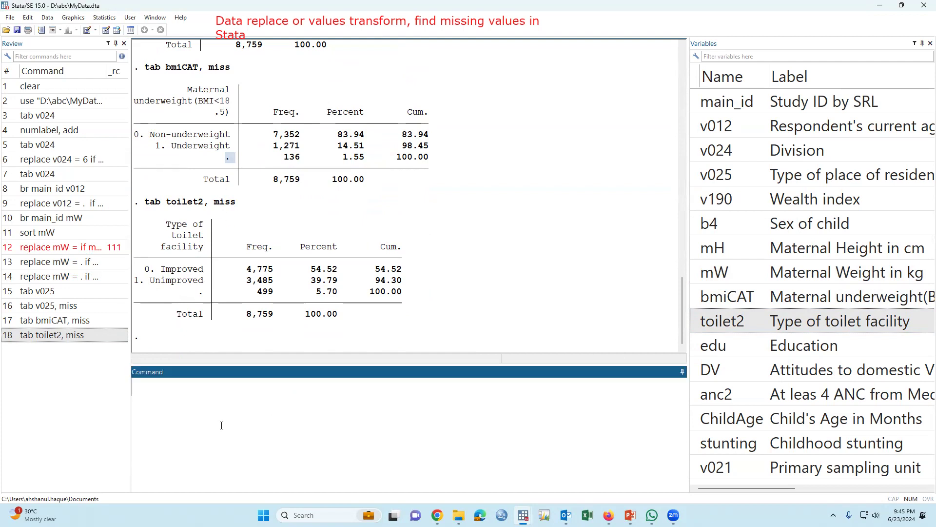
{"action": "type", "text": "replace"}
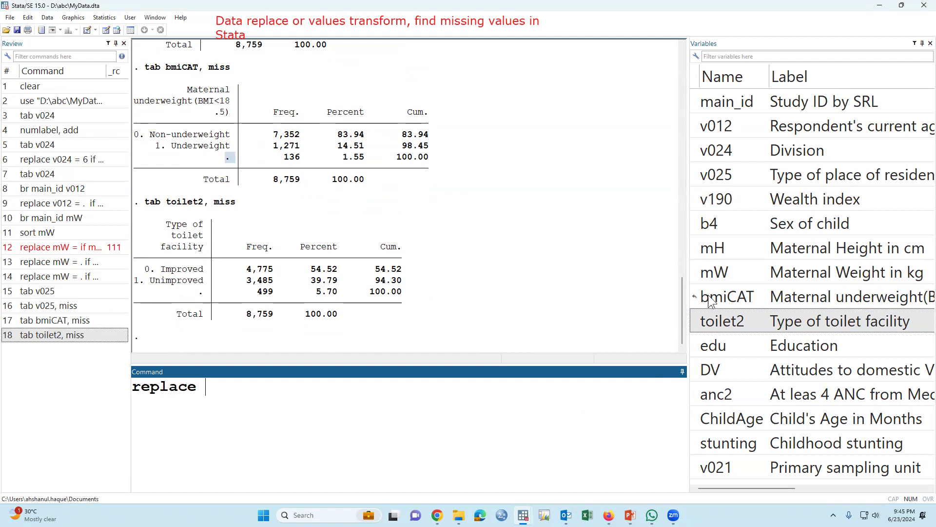
{"action": "left_click", "coordinate": [698, 299]}
{"action": "double_click", "coordinate": [697, 298]}
{"action": "left_click", "coordinate": [503, 403]}
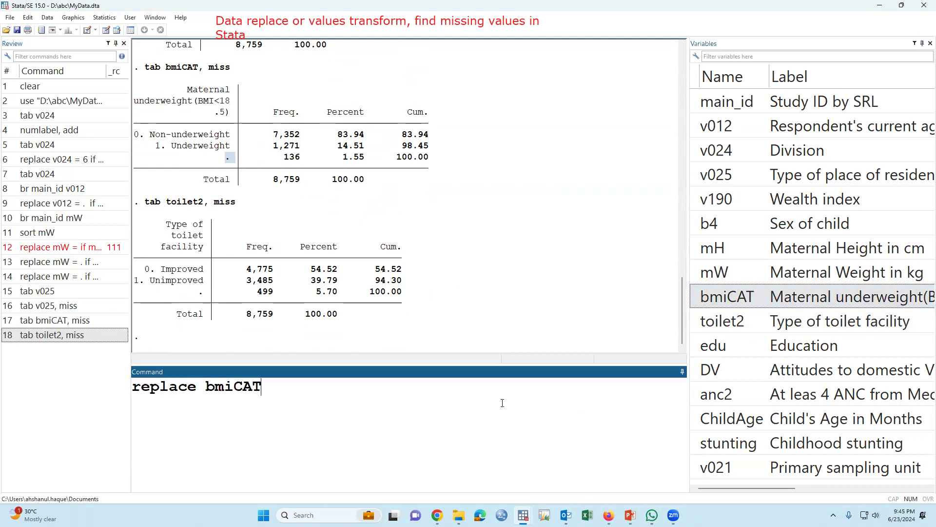
{"action": "type", "text": "= 2 if"}
{"action": "double_click", "coordinate": [703, 297]}
{"action": "left_click", "coordinate": [491, 419]}
{"action": "type", "text": "==."}
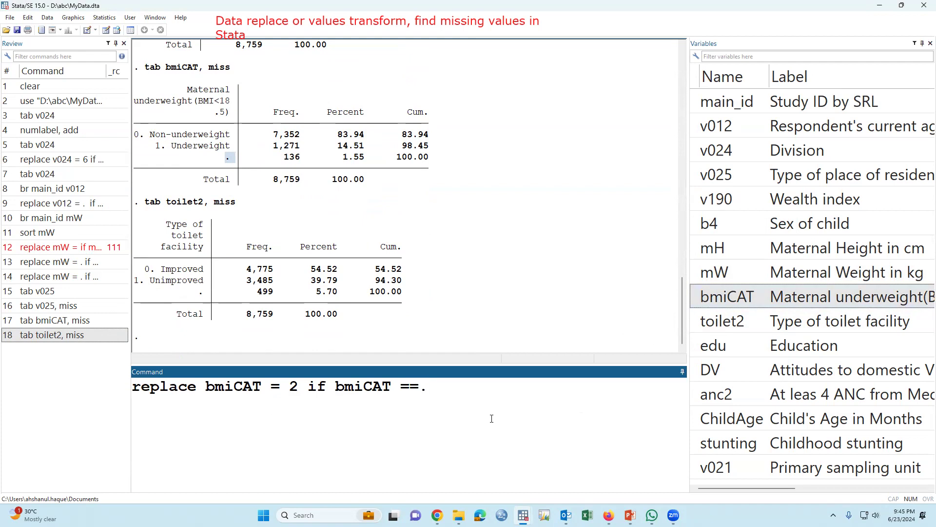
{"action": "key", "text": "Return"}
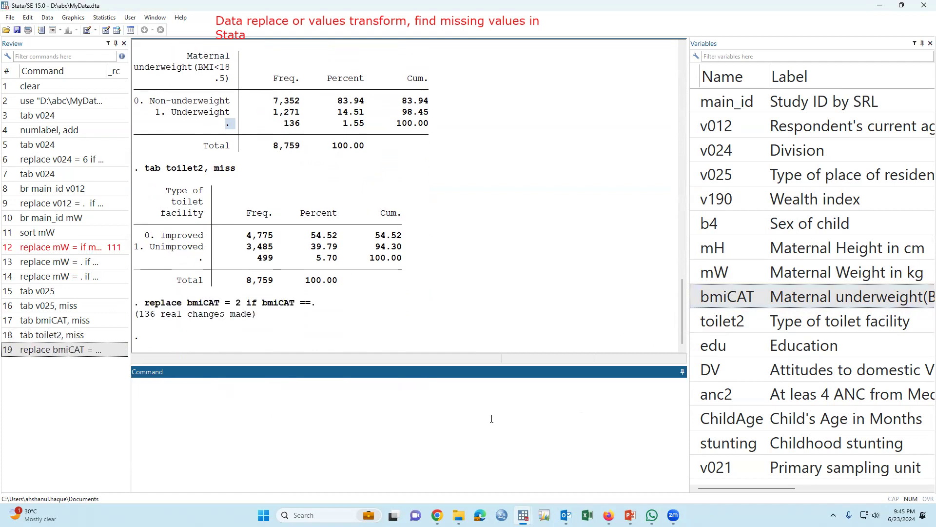
Rerun tab bmiCAT, miss and highlight category 2 in the new table.
{"action": "left_click", "coordinate": [78, 323]}
{"action": "key", "text": "Return"}
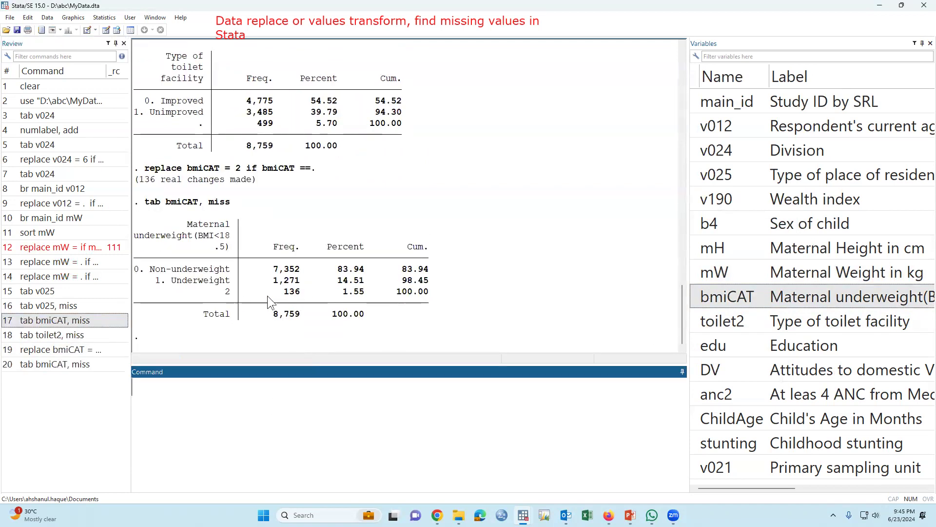
{"action": "left_click", "coordinate": [230, 295]}
{"action": "left_click_drag", "start_coordinate": [228, 290], "coordinate": [233, 291]}
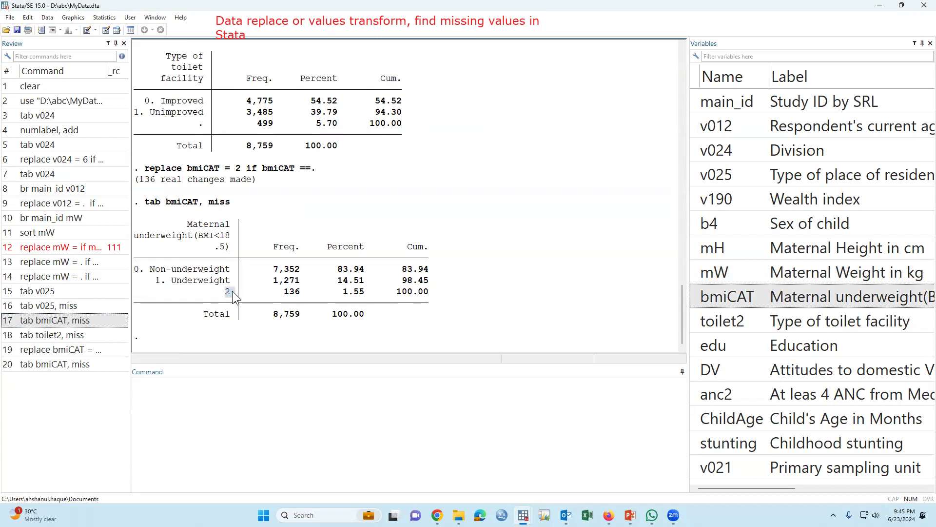
{"action": "left_click", "coordinate": [229, 299]}
{"action": "double_click", "coordinate": [225, 292]}
Label category 2 with la de bmiCAT 2 "Overweight", modify, and rerun tab bmiCAT, miss to check the label.
{"action": "left_click", "coordinate": [261, 409]}
{"action": "type", "text": "la de"}
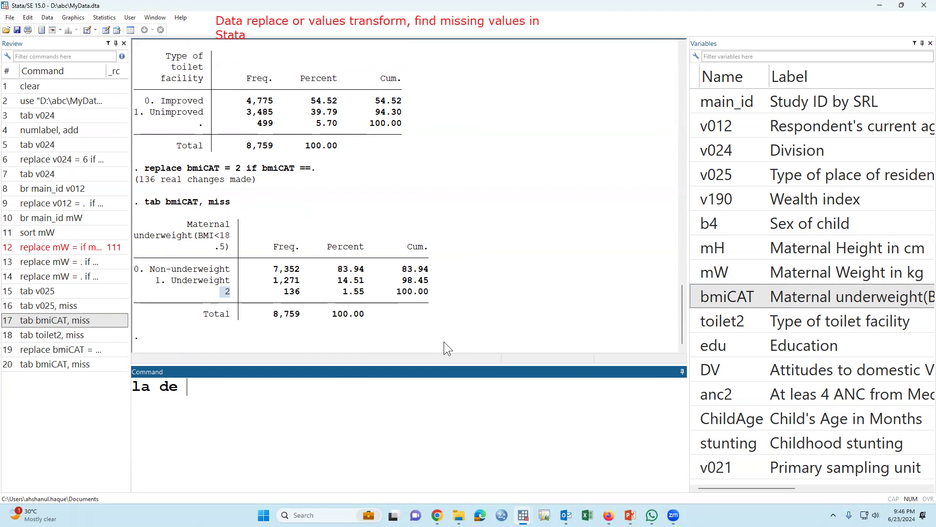
{"action": "left_click", "coordinate": [696, 297]}
{"action": "left_click", "coordinate": [416, 433]}
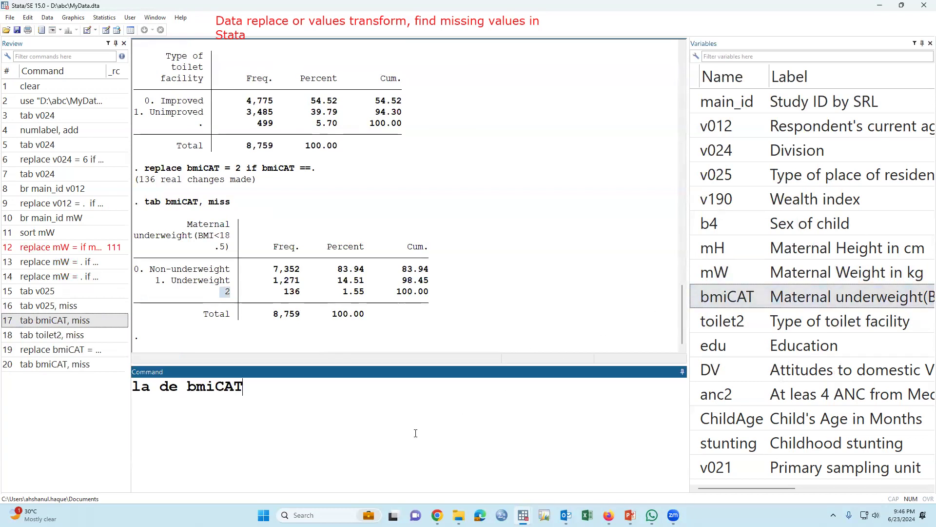
{"action": "type", "text": "2 \"\""}
{"action": "type", "text": "Overwei"}
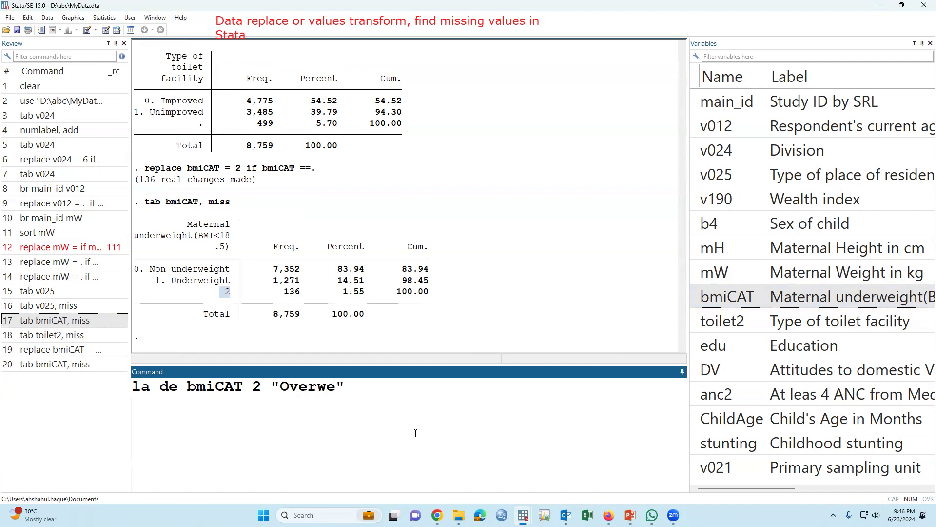
{"action": "type", "text": "ght"}
{"action": "left_click", "coordinate": [393, 385]}
{"action": "type", "text": ", modify"}
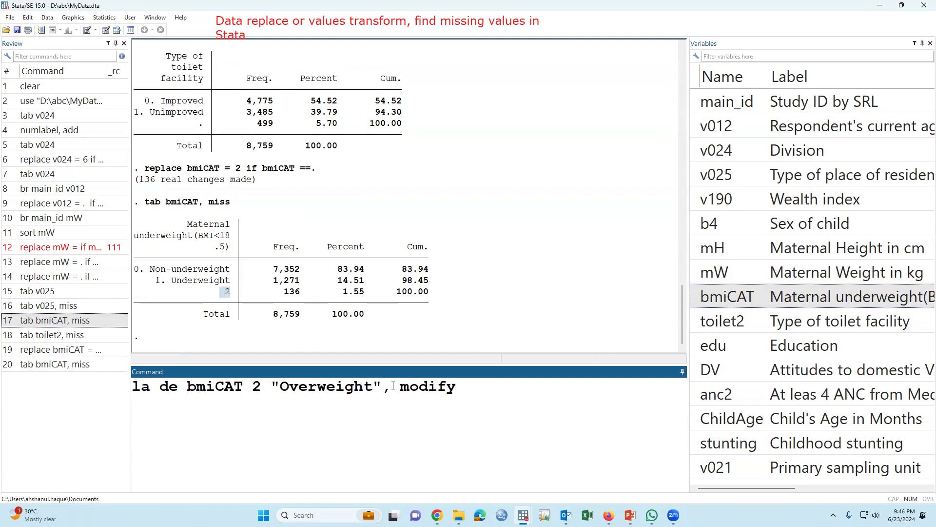
{"action": "key", "text": "Return"}
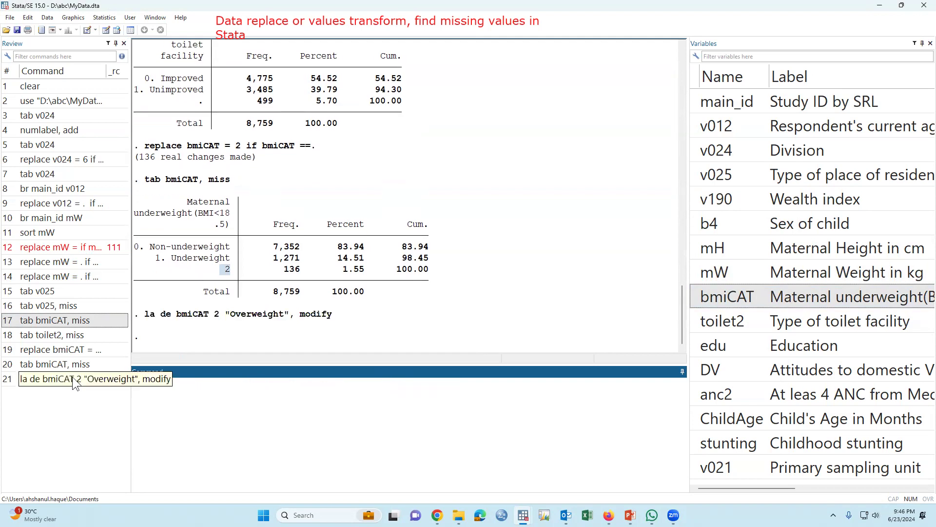
{"action": "left_click", "coordinate": [73, 363]}
{"action": "key", "text": "Return"}
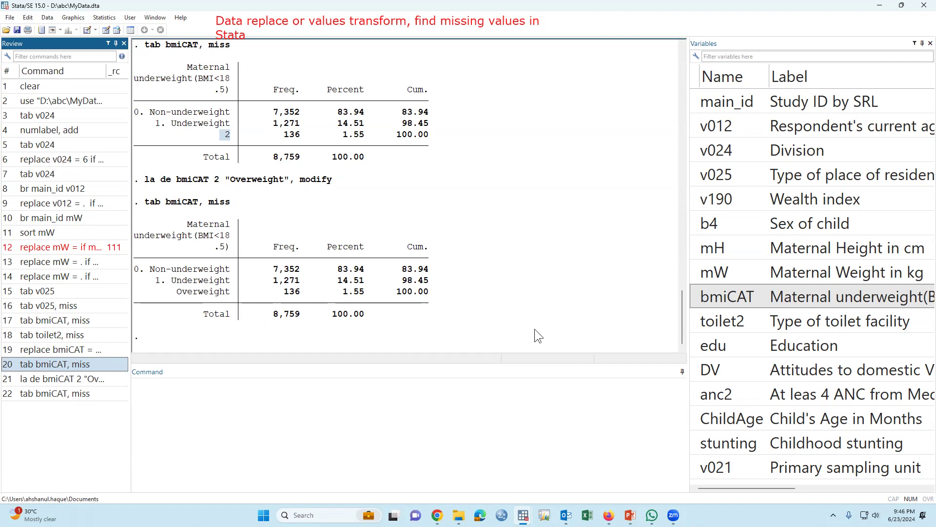
Browse the wealth index and toilet facility variables with br v190 toilet2, and maximize the data browser.
{"action": "left_click", "coordinate": [446, 419]}
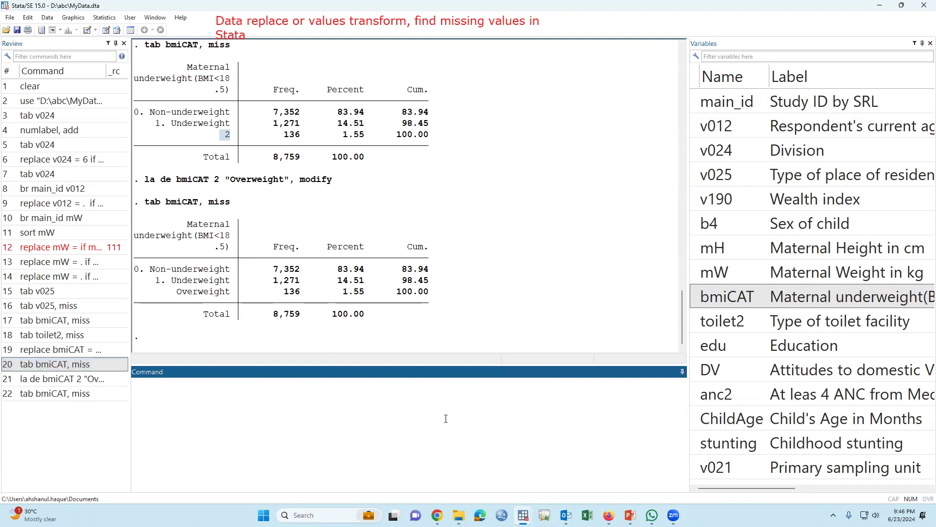
{"action": "type", "text": "br"}
{"action": "left_click", "coordinate": [695, 201]}
{"action": "double_click", "coordinate": [695, 201]}
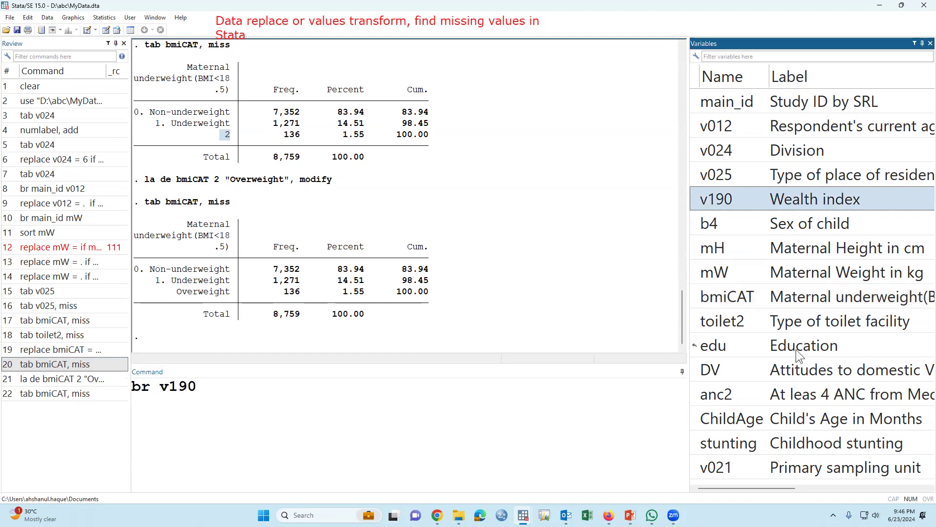
{"action": "double_click", "coordinate": [699, 322]}
{"action": "left_click", "coordinate": [439, 401]}
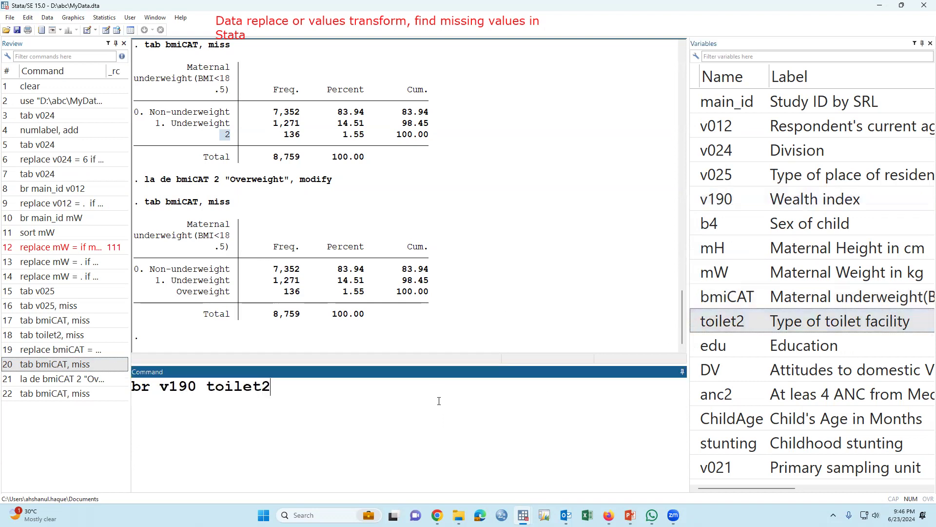
{"action": "key", "text": "Return"}
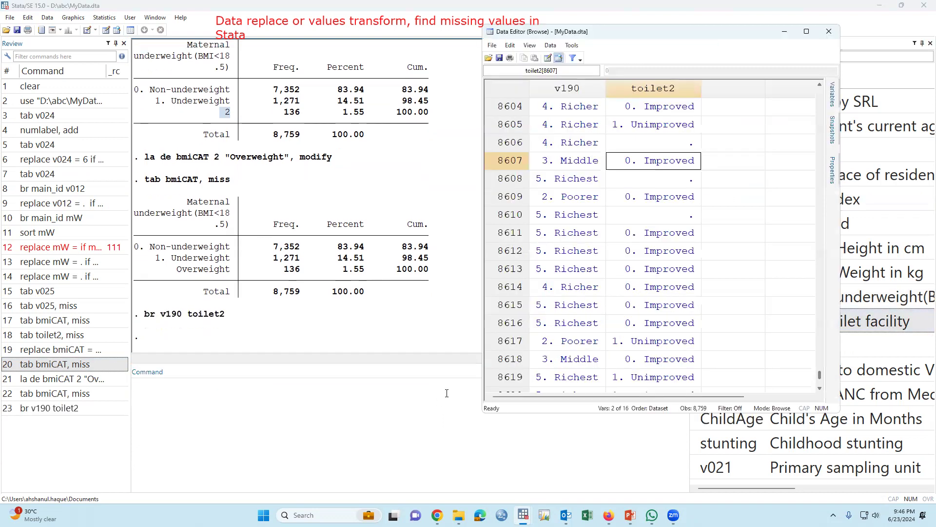
{"action": "left_click", "coordinate": [806, 33]}
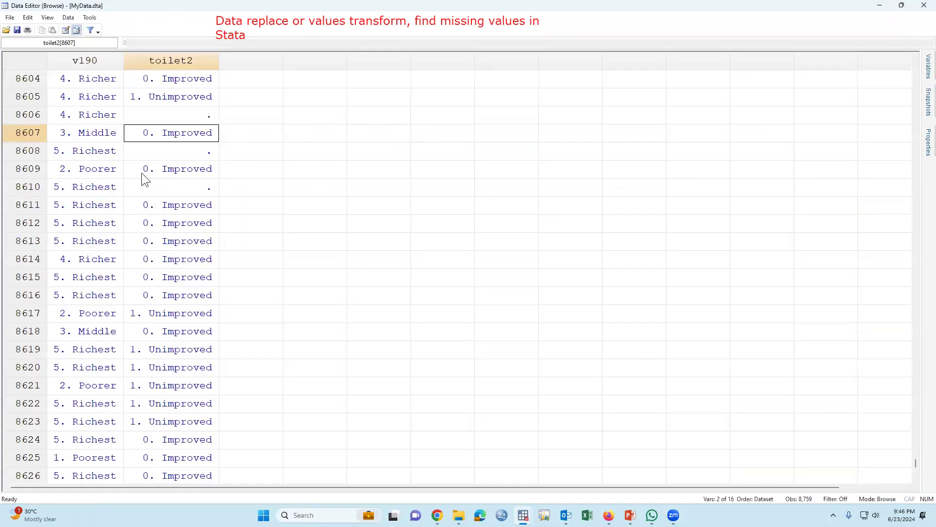
Examine the missing toilet2 values alongside the v190 wealth categories across the observations.
{"action": "left_click", "coordinate": [176, 204]}
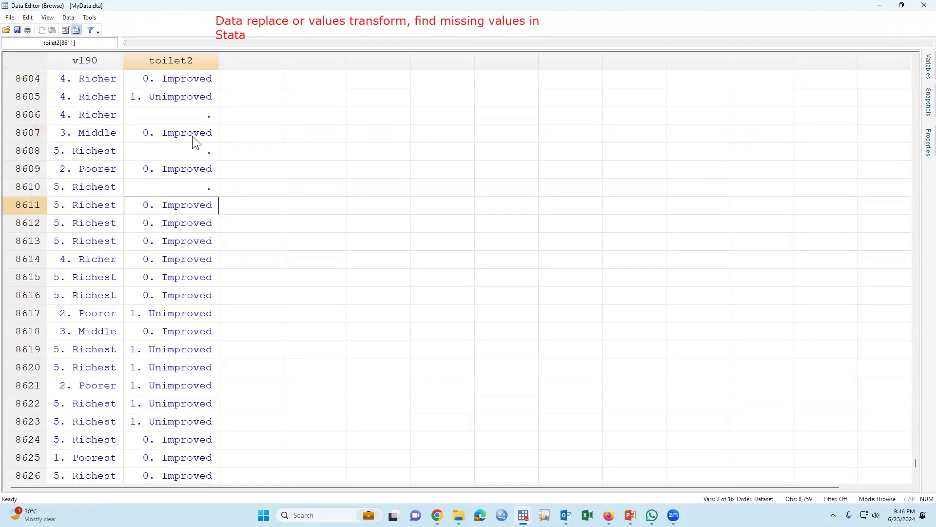
{"action": "left_click", "coordinate": [201, 119]}
{"action": "left_click", "coordinate": [202, 151]}
{"action": "left_click", "coordinate": [201, 186]}
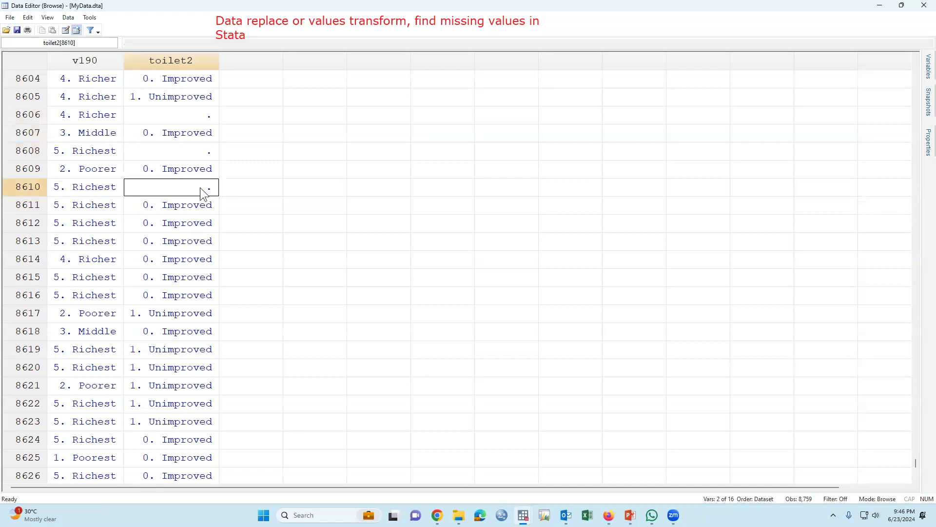
{"action": "scroll", "coordinate": [201, 244], "scroll_direction": "down", "scroll_amount": 6}
{"action": "scroll", "coordinate": [199, 258], "scroll_direction": "down", "scroll_amount": 5}
{"action": "left_click", "coordinate": [200, 295]}
{"action": "scroll", "coordinate": [196, 290], "scroll_direction": "up", "scroll_amount": 7}
{"action": "scroll", "coordinate": [196, 289], "scroll_direction": "up", "scroll_amount": 11}
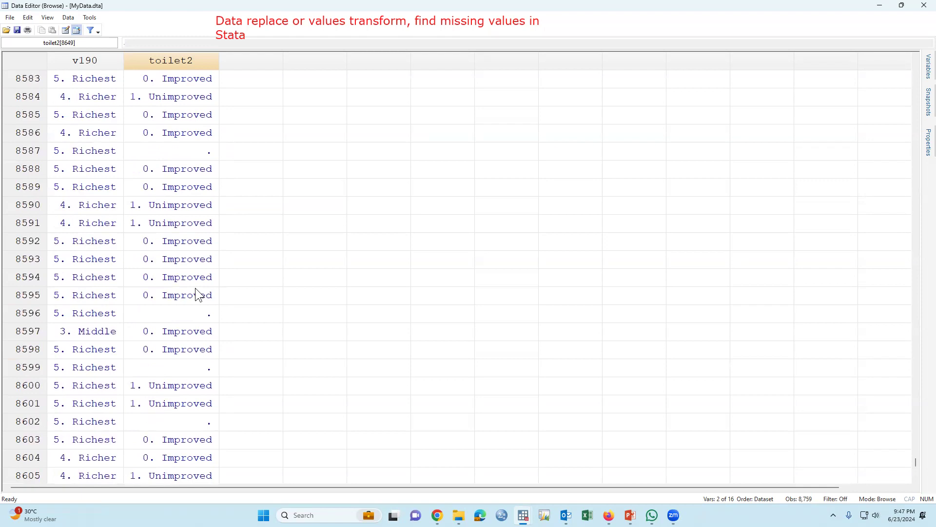
Compare the v190 and toilet2 values of observation 8587, restoring the data browser to a smaller window.
{"action": "left_click", "coordinate": [85, 60]}
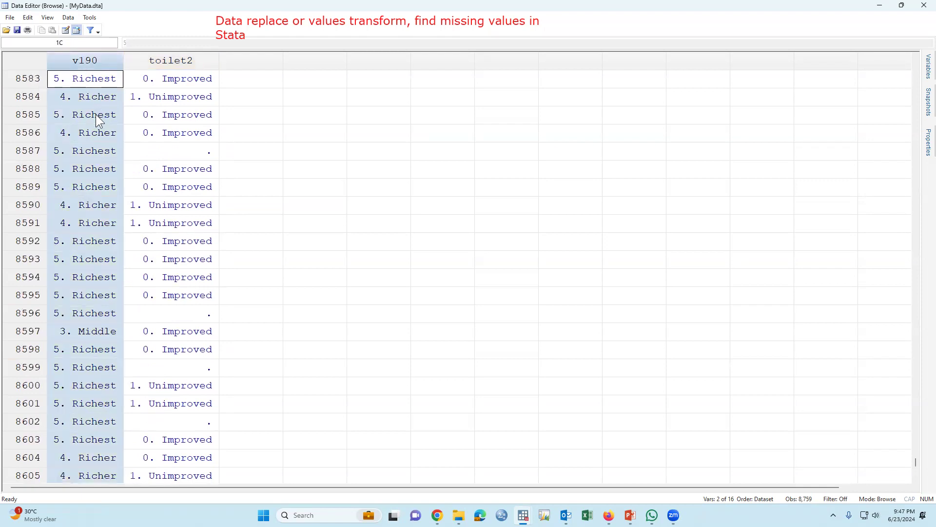
{"action": "left_click", "coordinate": [180, 152]}
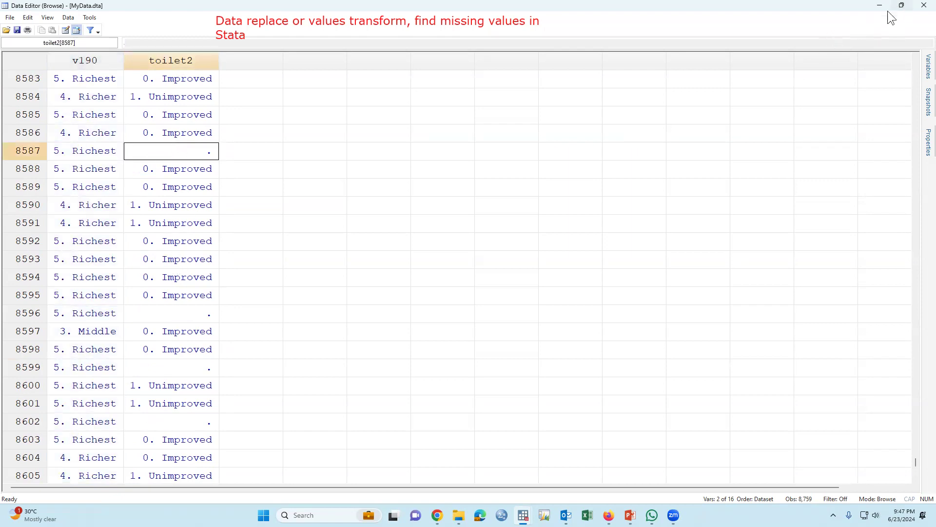
{"action": "left_click", "coordinate": [901, 5]}
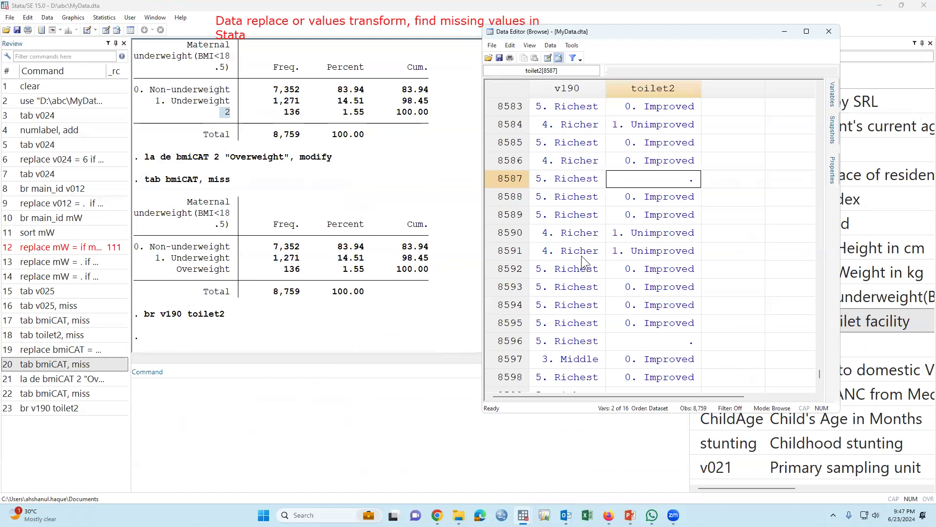
{"action": "left_click", "coordinate": [571, 181]}
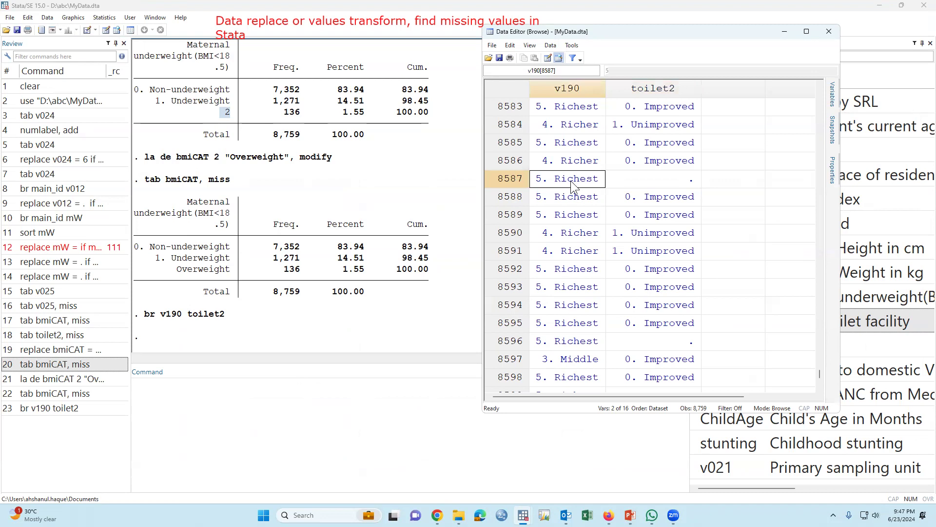
{"action": "left_click", "coordinate": [648, 181]}
Write the command replace v190 =. if toilet2 ==. without running it, and highlight its assignment and condition.
{"action": "left_click", "coordinate": [268, 428]}
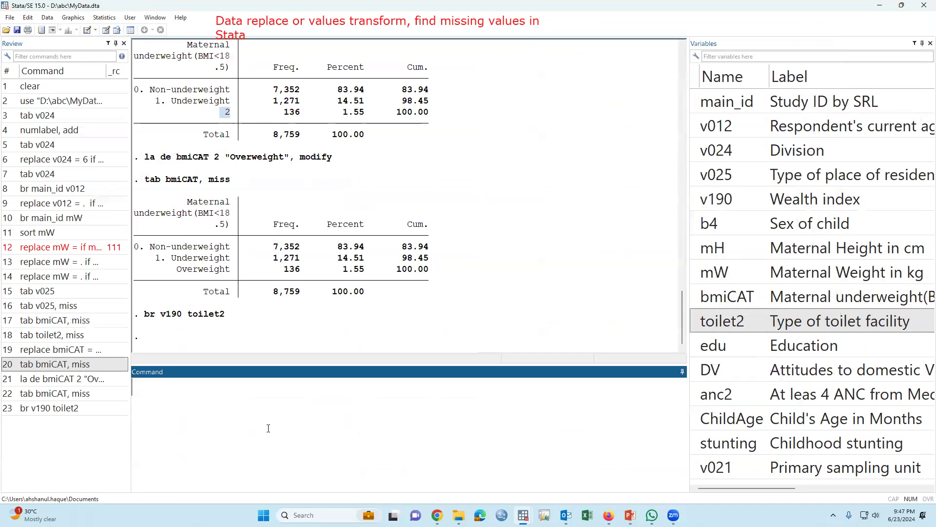
{"action": "type", "text": "replace"}
{"action": "double_click", "coordinate": [704, 200]}
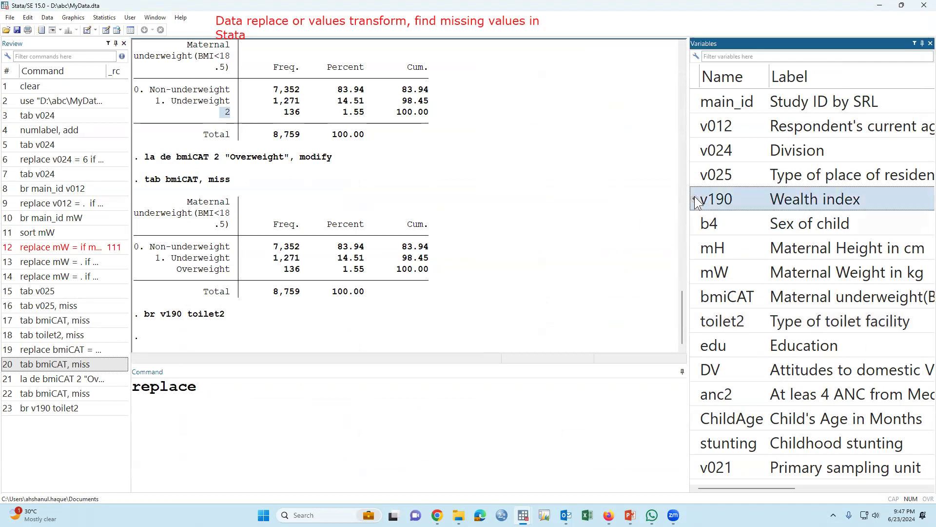
{"action": "type", "text": "=. if"}
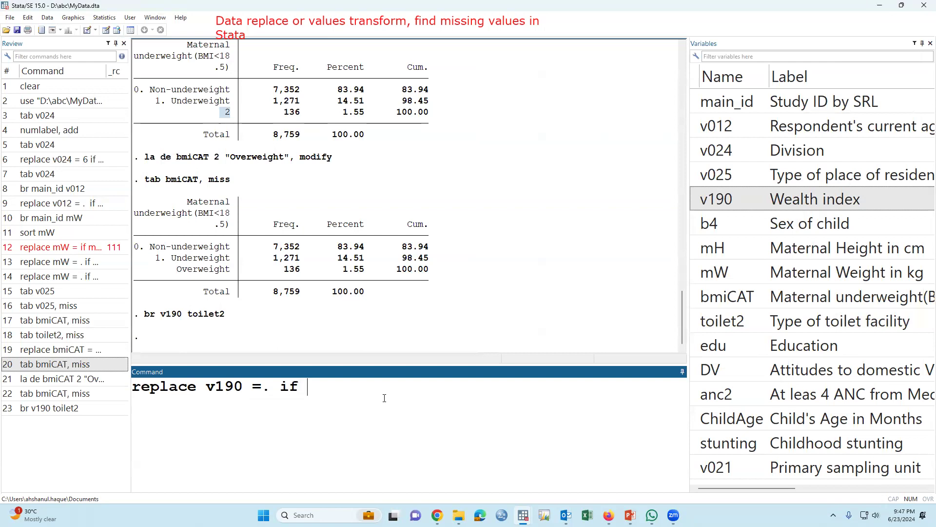
{"action": "left_click_drag", "start_coordinate": [278, 386], "coordinate": [304, 386]}
{"action": "left_click_drag", "start_coordinate": [242, 387], "coordinate": [268, 395]}
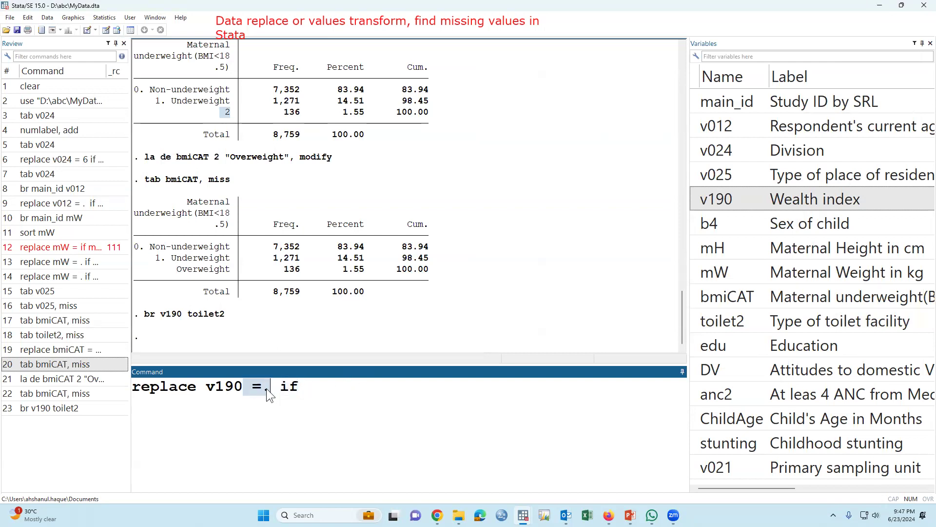
{"action": "left_click", "coordinate": [320, 396]}
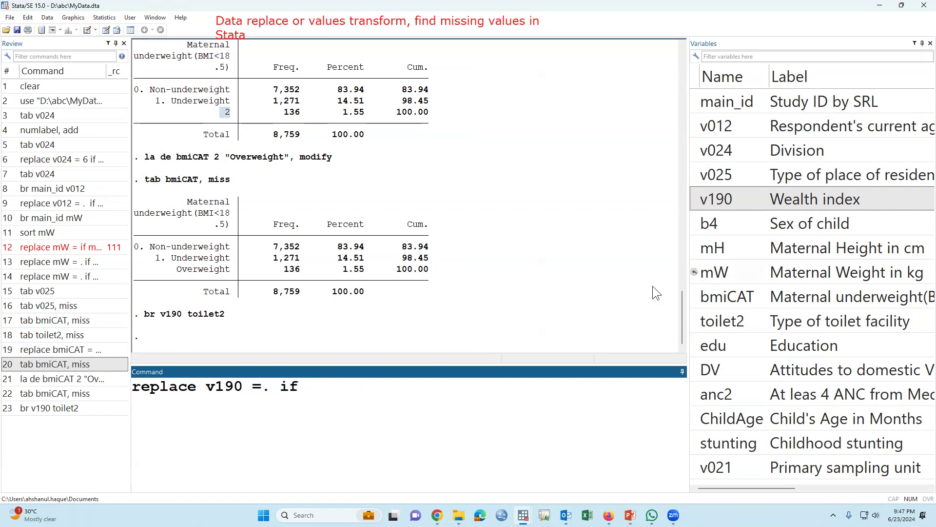
{"action": "double_click", "coordinate": [698, 321]}
{"action": "left_click", "coordinate": [416, 392]}
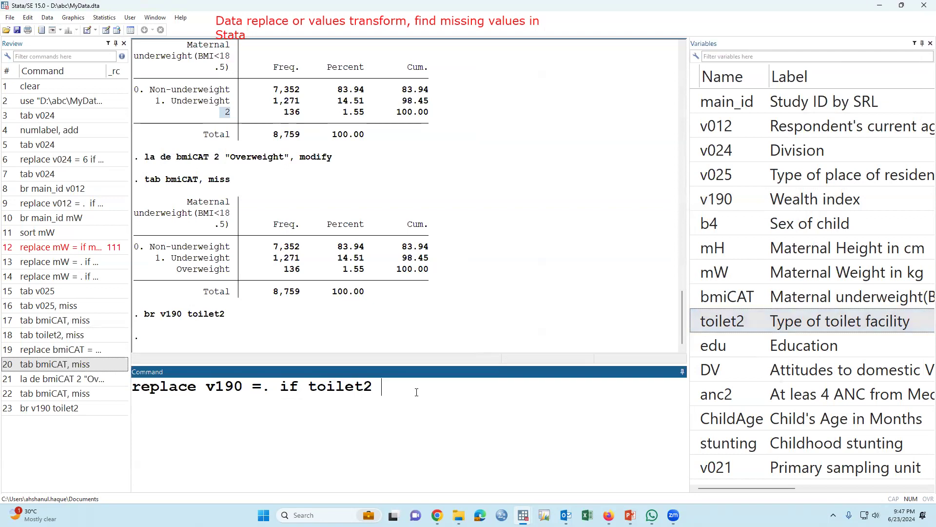
{"action": "type", "text": "=="}
{"action": "left_click_drag", "start_coordinate": [210, 387], "coordinate": [272, 390]}
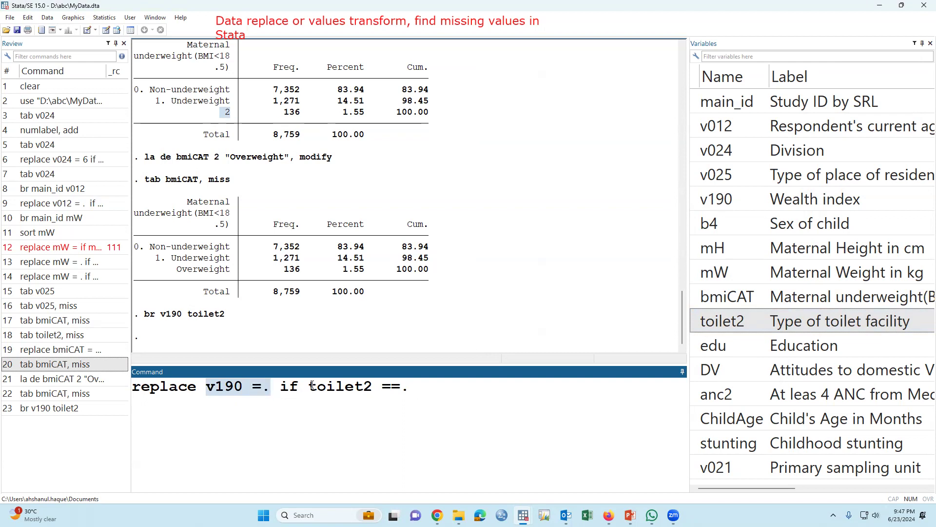
{"action": "left_click_drag", "start_coordinate": [311, 386], "coordinate": [412, 387]}
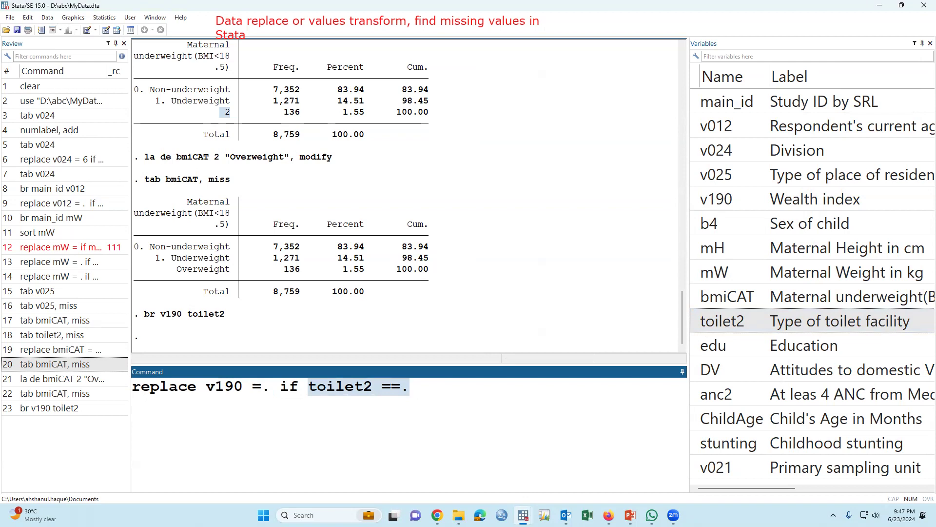
Select the v190 and toilet2 cells of observation 8587 in the data browser, and run the prepared v190 replace command.
{"action": "mouse_move", "coordinate": [527, 510]}
{"action": "left_click", "coordinate": [619, 475]}
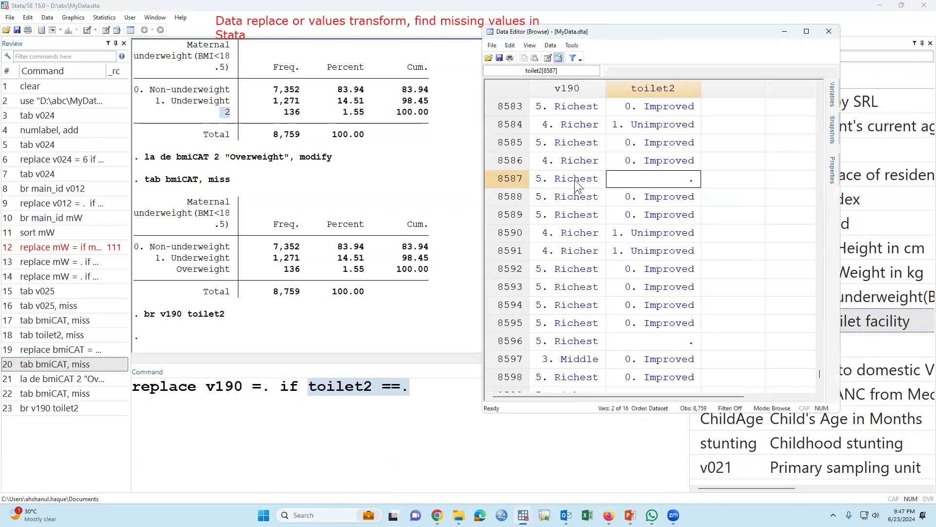
{"action": "left_click_drag", "start_coordinate": [574, 179], "coordinate": [630, 180]}
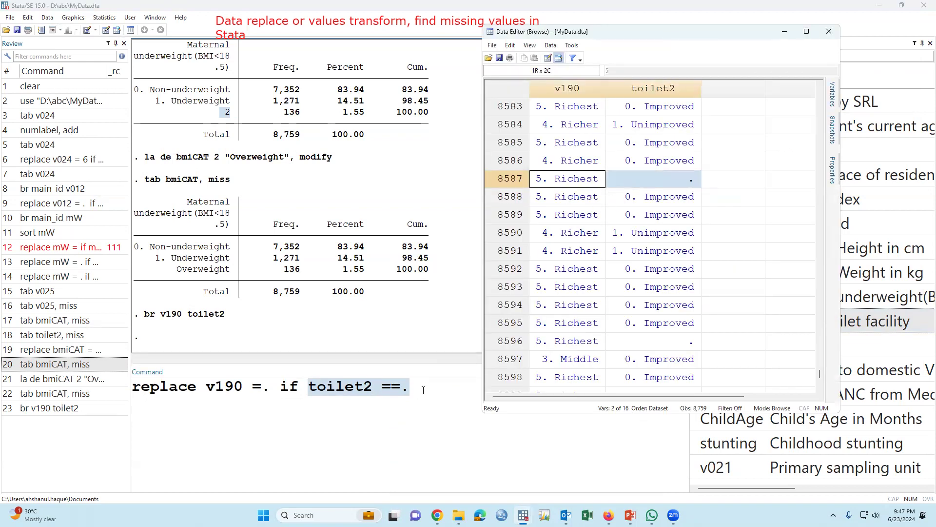
{"action": "left_click", "coordinate": [424, 390]}
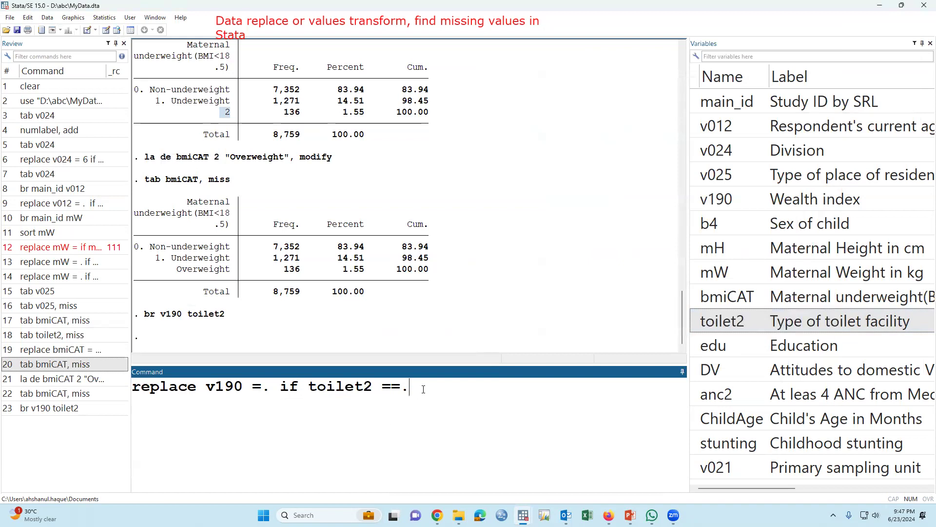
{"action": "key", "text": "Return"}
Check in the data browser the v190 values of observations where toilet2 is missing, such as 8596, 8602, 8606 and 8608.
{"action": "mouse_move", "coordinate": [523, 513]}
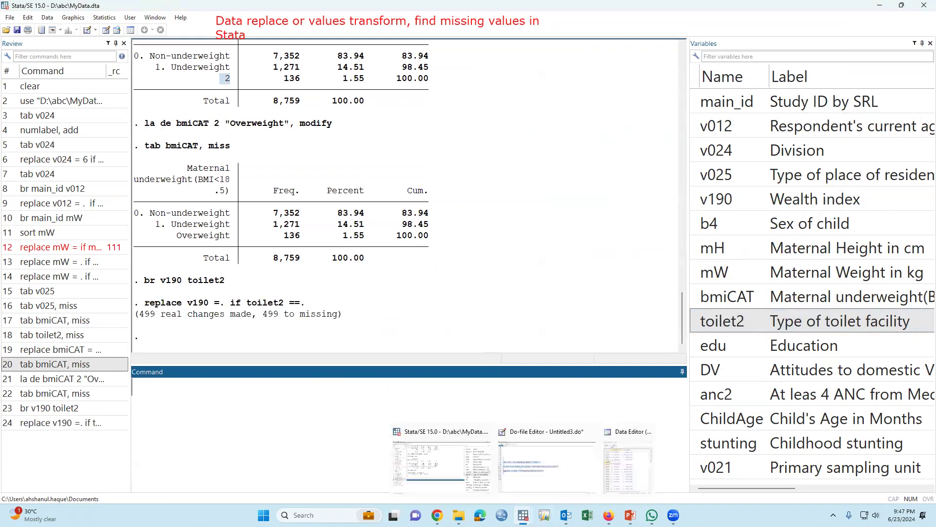
{"action": "left_click", "coordinate": [603, 469]}
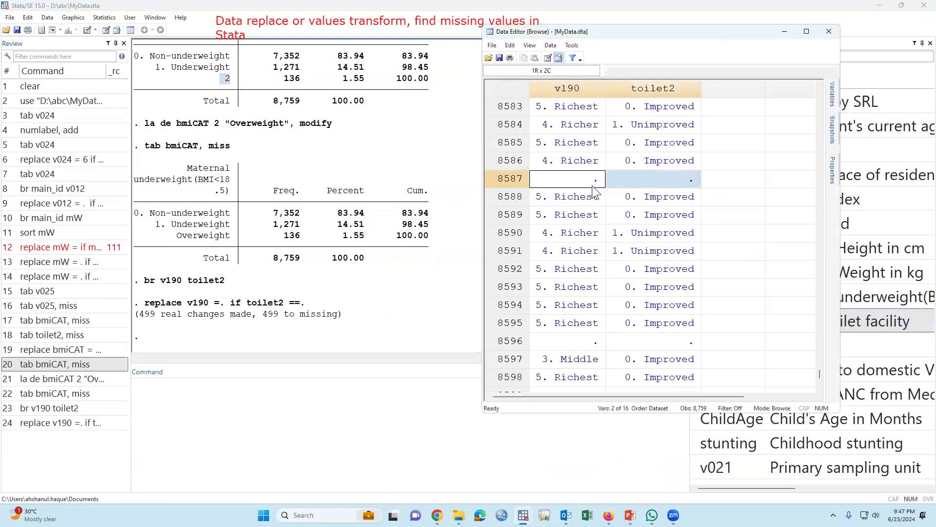
{"action": "left_click", "coordinate": [571, 347]}
{"action": "scroll", "coordinate": [571, 347], "scroll_direction": "down", "scroll_amount": 4}
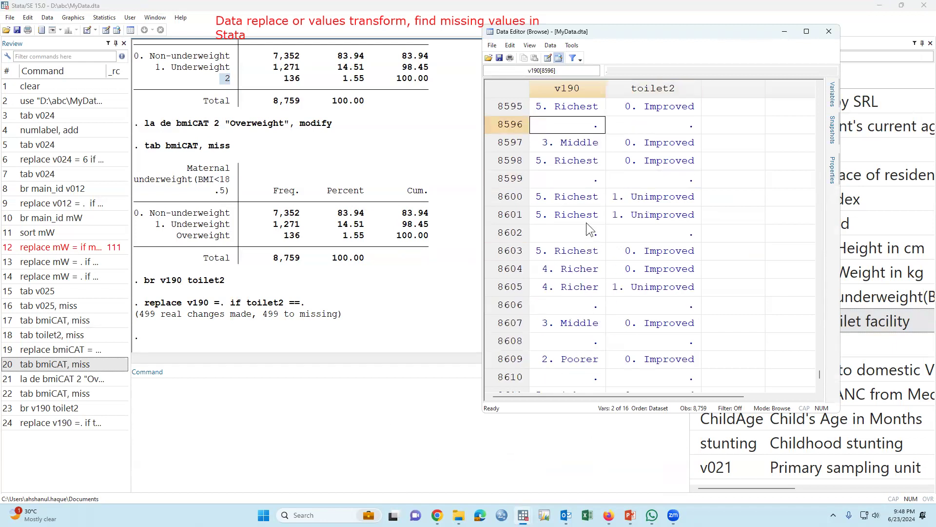
{"action": "left_click", "coordinate": [587, 231]}
{"action": "left_click", "coordinate": [590, 307]}
{"action": "left_click", "coordinate": [589, 342]}
{"action": "scroll", "coordinate": [589, 349], "scroll_direction": "down", "scroll_amount": 4}
{"action": "scroll", "coordinate": [590, 336], "scroll_direction": "up", "scroll_amount": 12}
{"action": "scroll", "coordinate": [593, 322], "scroll_direction": "up", "scroll_amount": 9}
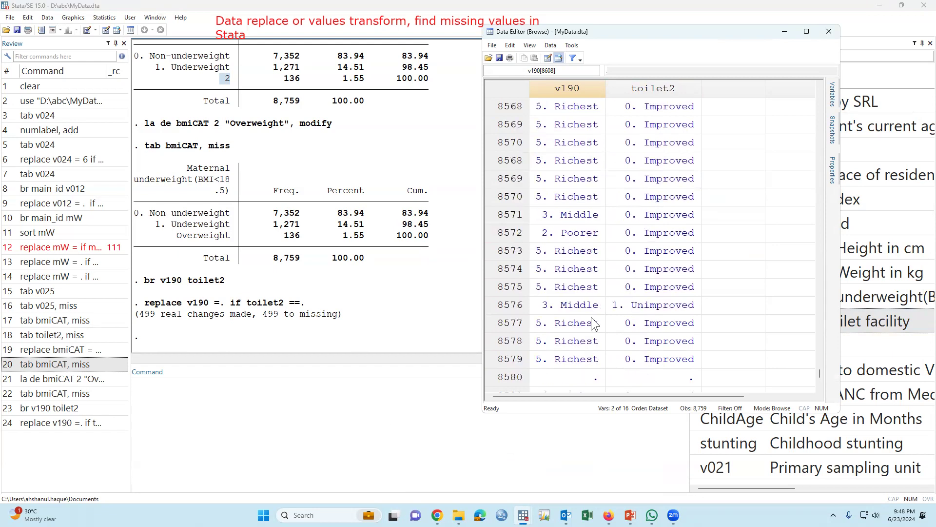
Browse the maternal height variable with br mH.
{"action": "left_click", "coordinate": [449, 415]}
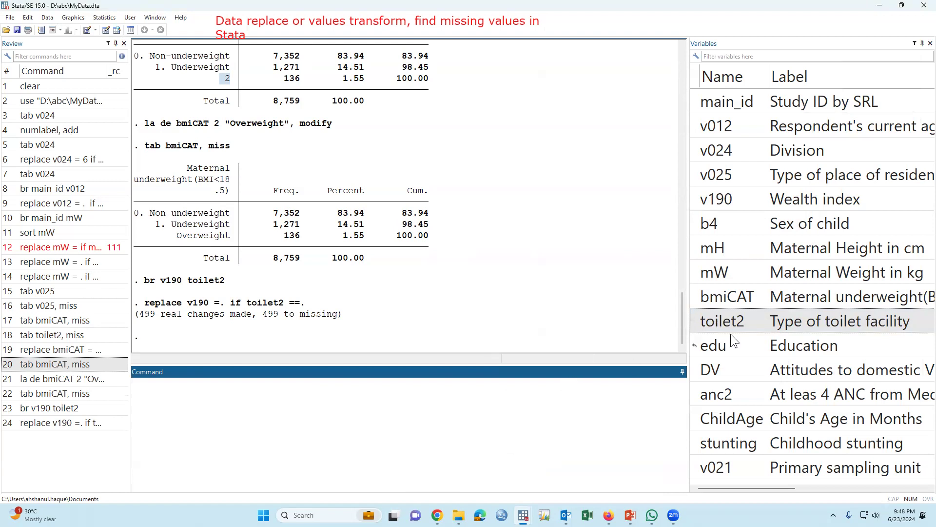
{"action": "type", "text": "br"}
{"action": "left_click", "coordinate": [694, 250]}
{"action": "key", "text": "Return"}
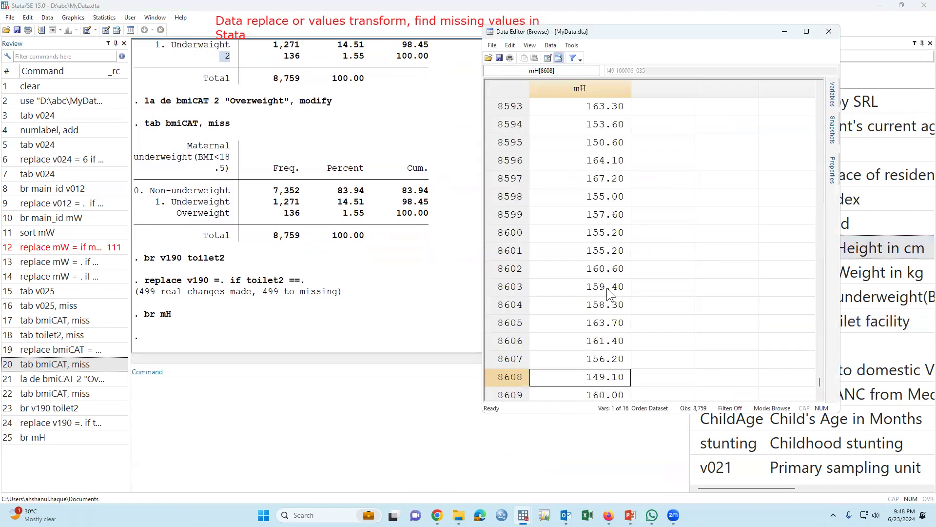
Examine the maternal height values around observation 8624 and select the first missing cells of mH.
{"action": "scroll", "coordinate": [608, 288], "scroll_direction": "down", "scroll_amount": 8}
{"action": "left_click_drag", "start_coordinate": [561, 235], "coordinate": [599, 326]}
{"action": "scroll", "coordinate": [599, 326], "scroll_direction": "up", "scroll_amount": 1}
{"action": "scroll", "coordinate": [609, 297], "scroll_direction": "down", "scroll_amount": 3}
{"action": "left_click", "coordinate": [619, 126]}
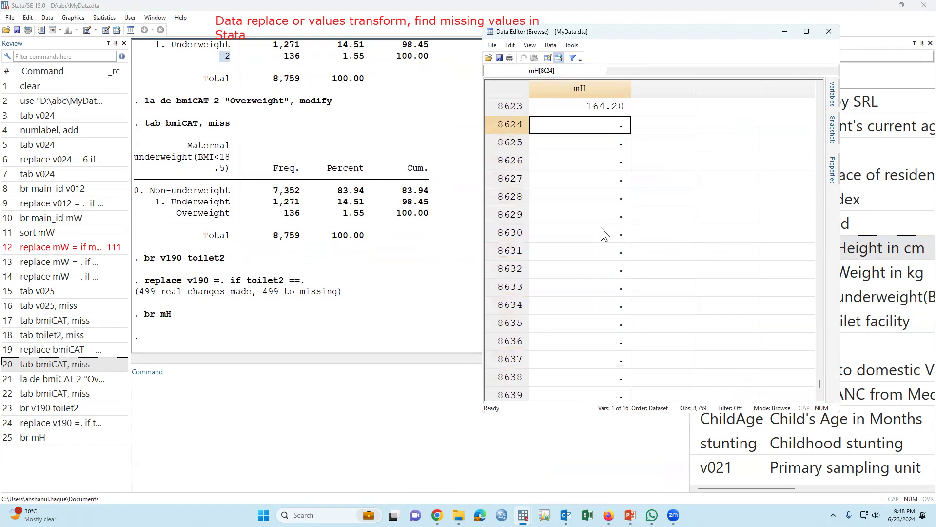
{"action": "scroll", "coordinate": [604, 235], "scroll_direction": "up", "scroll_amount": 2}
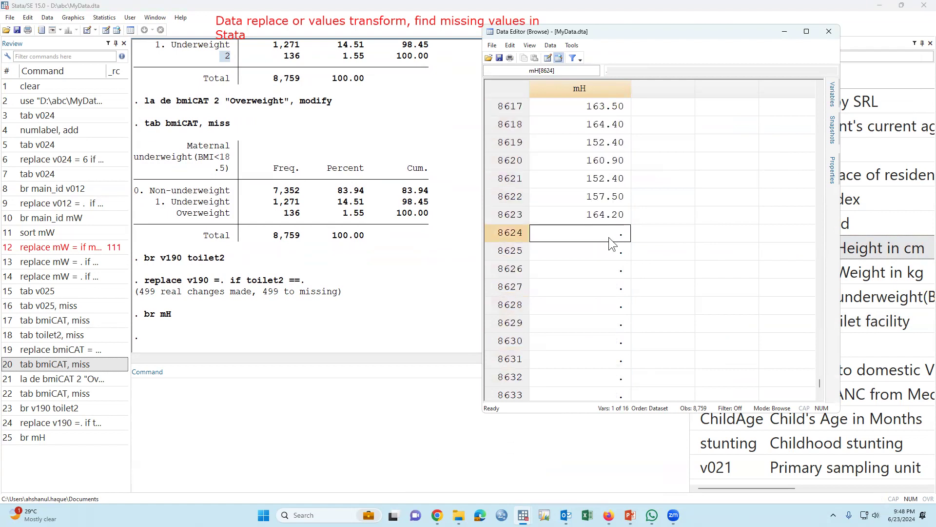
{"action": "scroll", "coordinate": [612, 248], "scroll_direction": "up", "scroll_amount": 15}
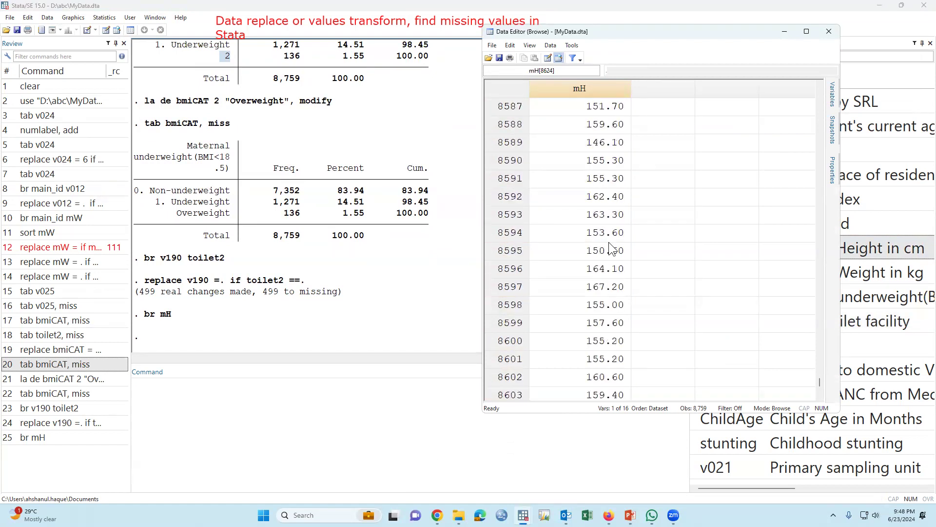
{"action": "scroll", "coordinate": [612, 249], "scroll_direction": "down", "scroll_amount": 17}
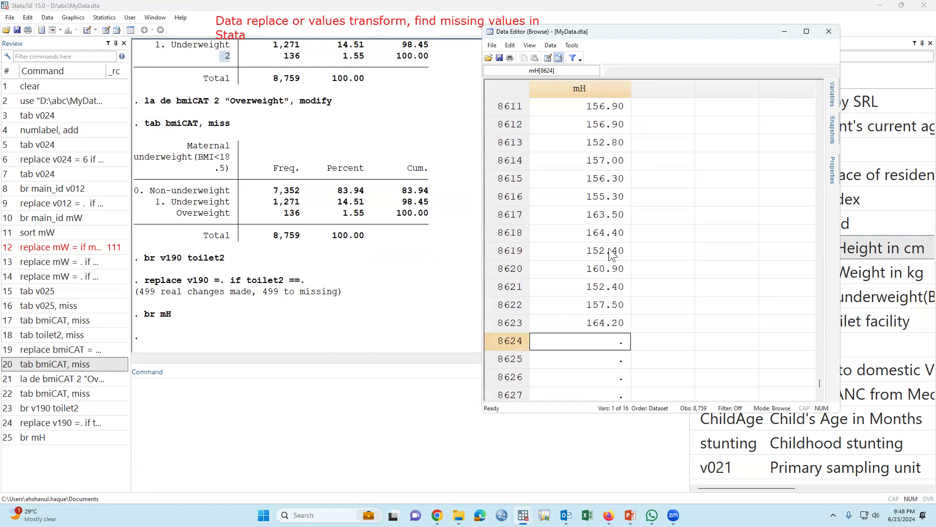
{"action": "scroll", "coordinate": [605, 131], "scroll_direction": "up", "scroll_amount": 2}
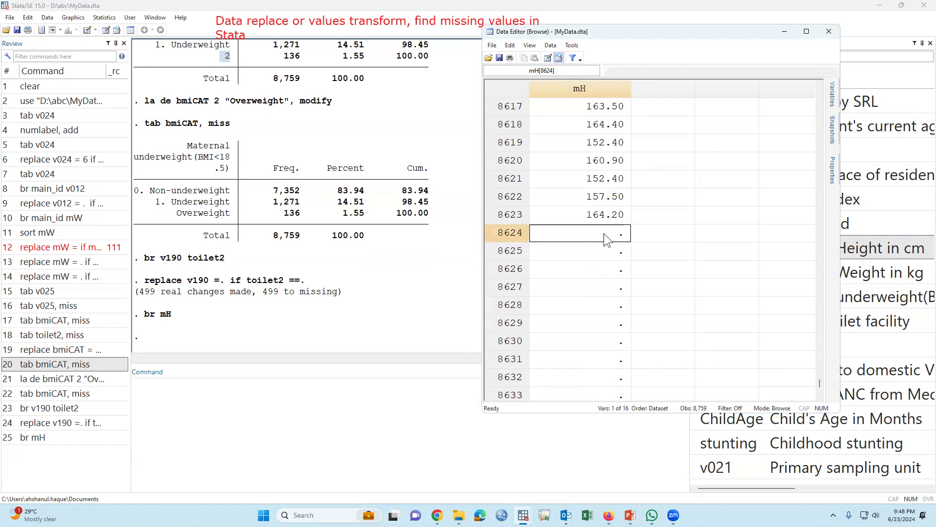
{"action": "left_click_drag", "start_coordinate": [609, 217], "coordinate": [611, 245]}
{"action": "left_click", "coordinate": [610, 265]}
{"action": "left_click", "coordinate": [610, 232]}
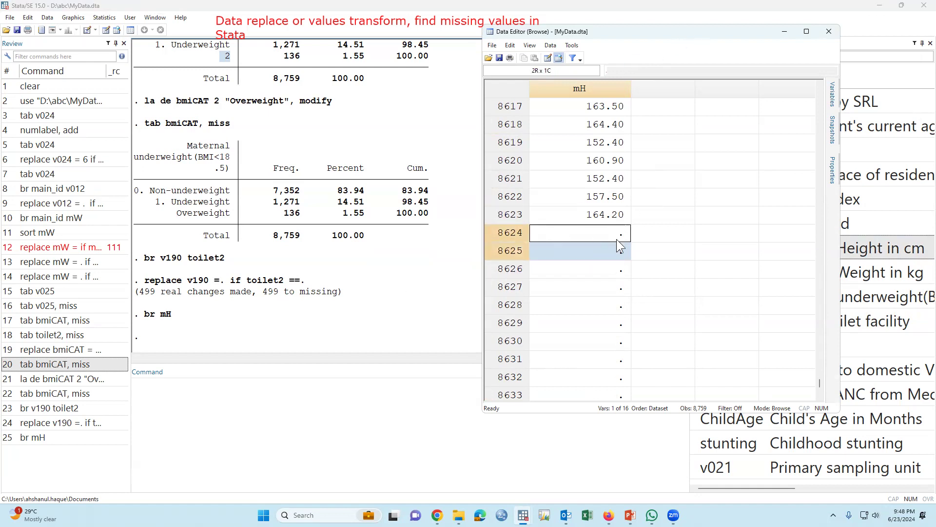
Write the command replace mH = 150 if mH==. without running it.
{"action": "left_click", "coordinate": [313, 411]}
{"action": "type", "text": "replace"}
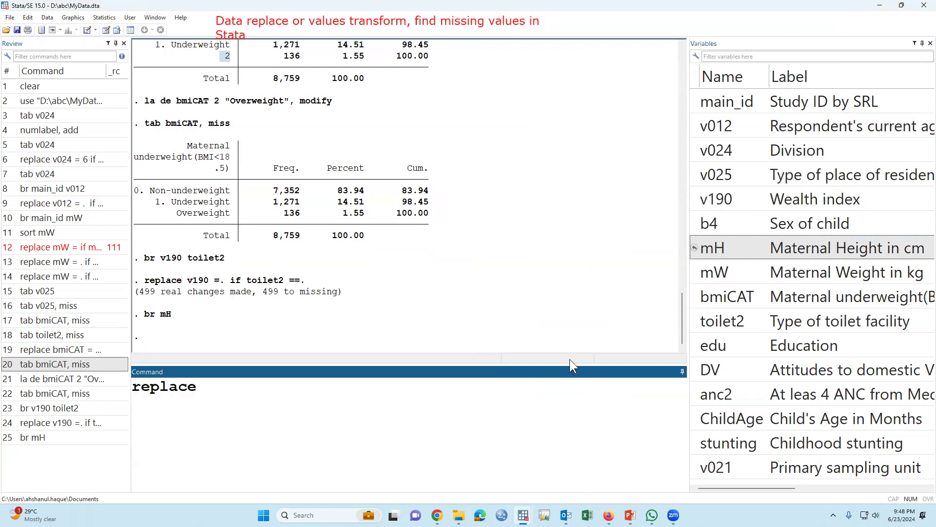
{"action": "left_click", "coordinate": [713, 248]}
{"action": "left_click", "coordinate": [347, 414]}
{"action": "type", "text": "= 150 if"}
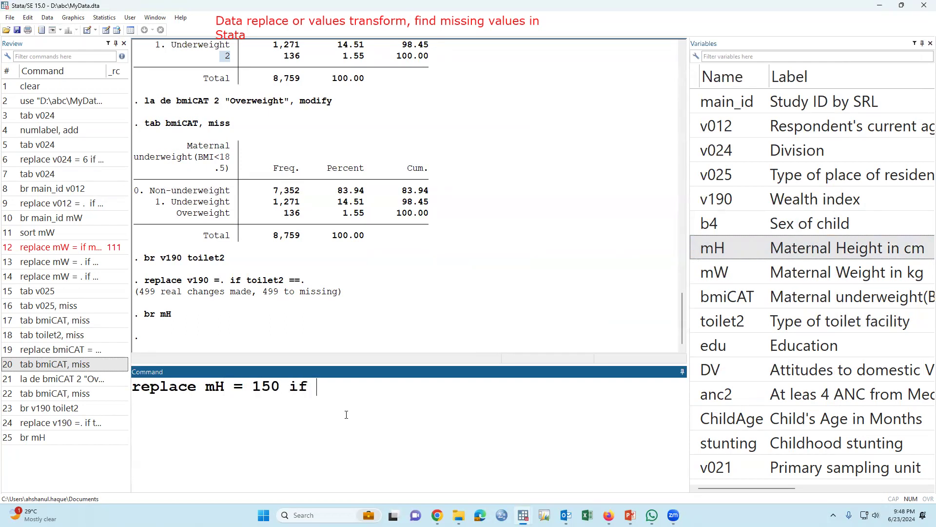
{"action": "left_click", "coordinate": [696, 247]}
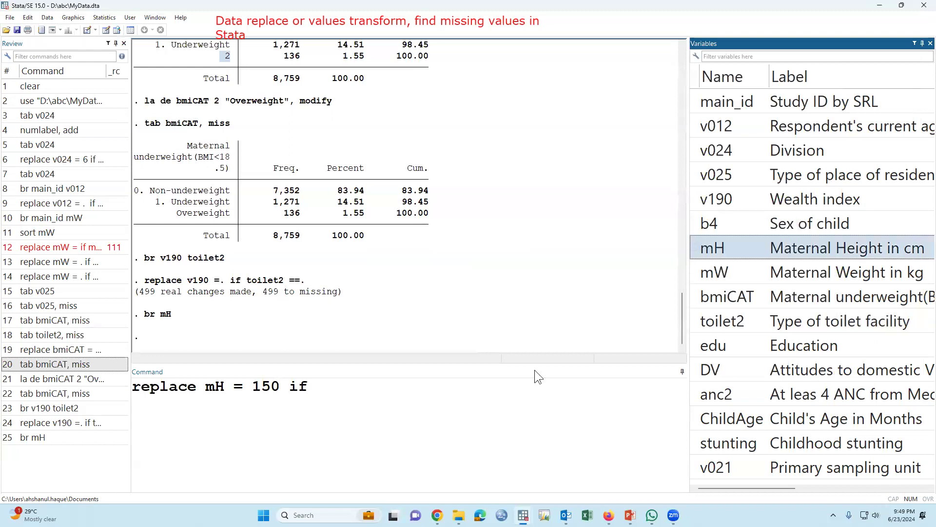
{"action": "double_click", "coordinate": [705, 254]}
{"action": "left_click", "coordinate": [530, 393]}
{"action": "type", "text": "==."}
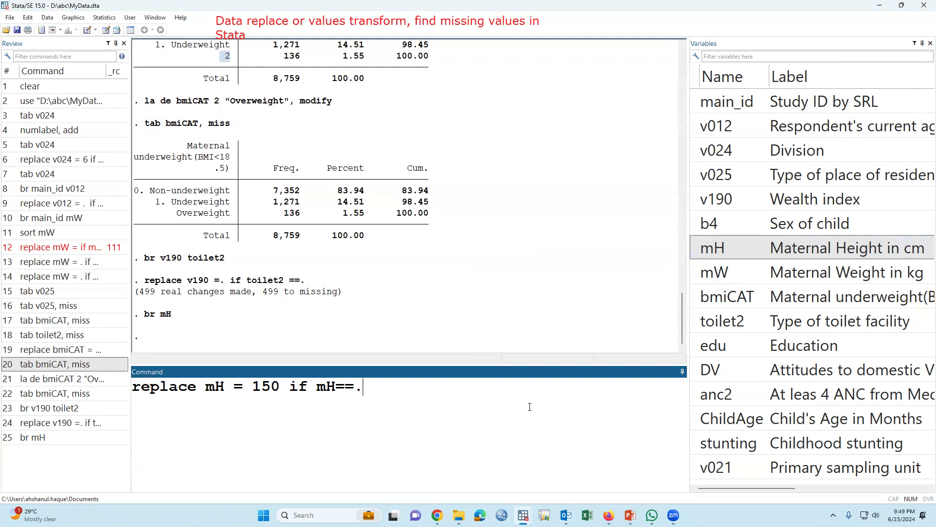
Highlight the missing mH cells of observations 8624 to 8630 in the data browser, and run the prepared mH replace command.
{"action": "mouse_move", "coordinate": [523, 515]}
{"action": "left_click", "coordinate": [623, 481]}
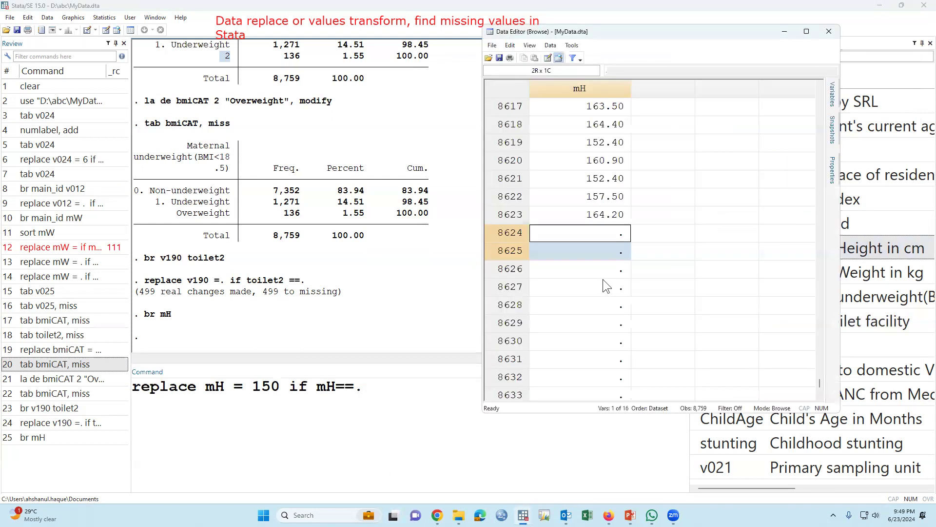
{"action": "left_click_drag", "start_coordinate": [595, 232], "coordinate": [599, 341]}
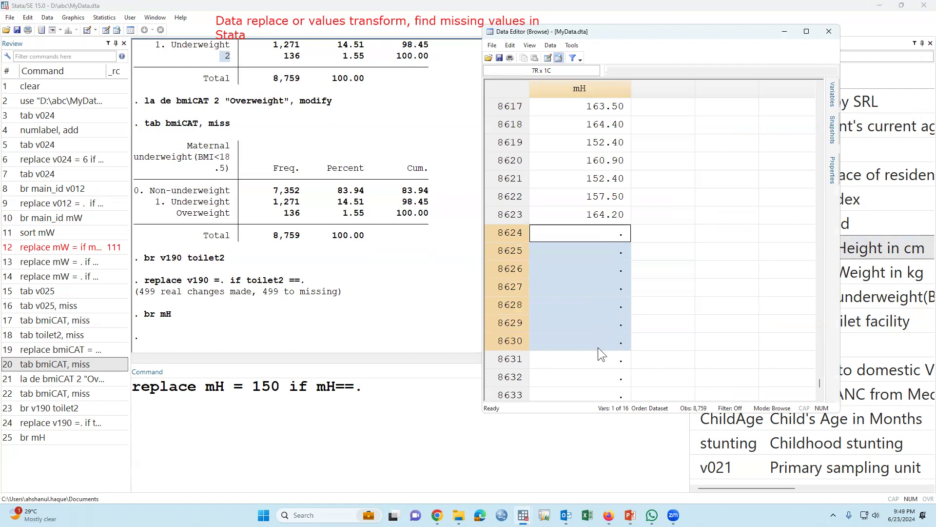
{"action": "left_click", "coordinate": [406, 387]}
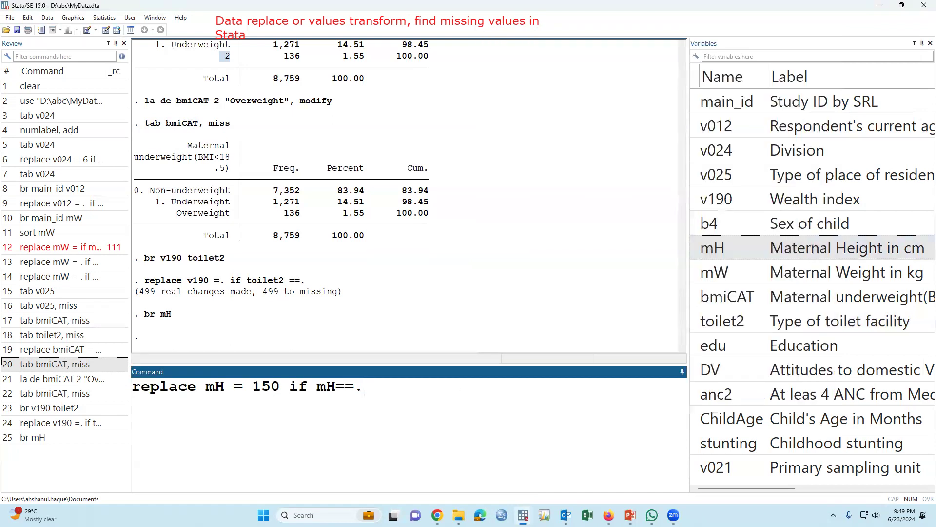
{"action": "key", "text": "Return"}
Check the replaced mH values from observation 8624 onward in the data browser.
{"action": "mouse_move", "coordinate": [523, 515]}
{"action": "left_click", "coordinate": [639, 485]}
{"action": "left_click_drag", "start_coordinate": [615, 239], "coordinate": [611, 345]}
{"action": "scroll", "coordinate": [611, 344], "scroll_direction": "down", "scroll_amount": 10}
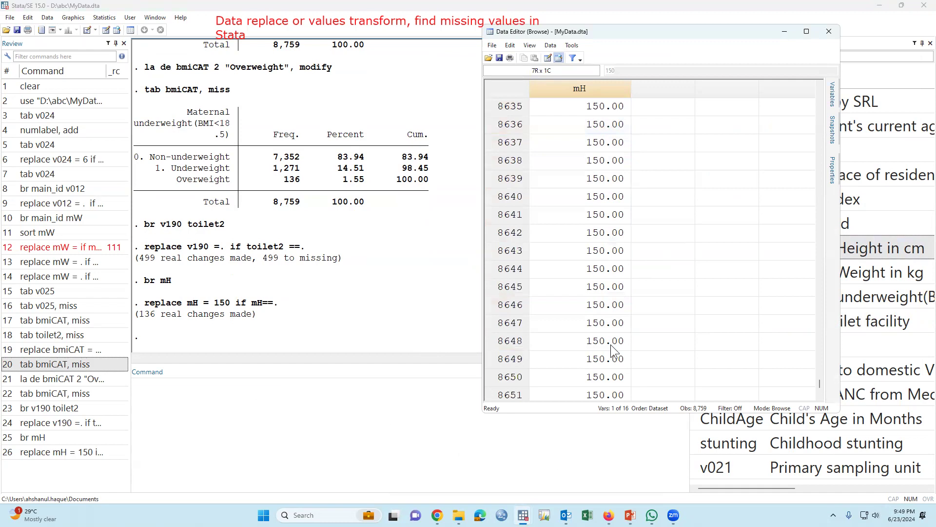
Minimize the data browser and run br v012 to browse the respondents' current age.
{"action": "scroll", "coordinate": [611, 345], "scroll_direction": "up", "scroll_amount": 4}
{"action": "scroll", "coordinate": [742, 83], "scroll_direction": "up", "scroll_amount": 2}
{"action": "left_click", "coordinate": [785, 32]}
{"action": "type", "text": "br"}
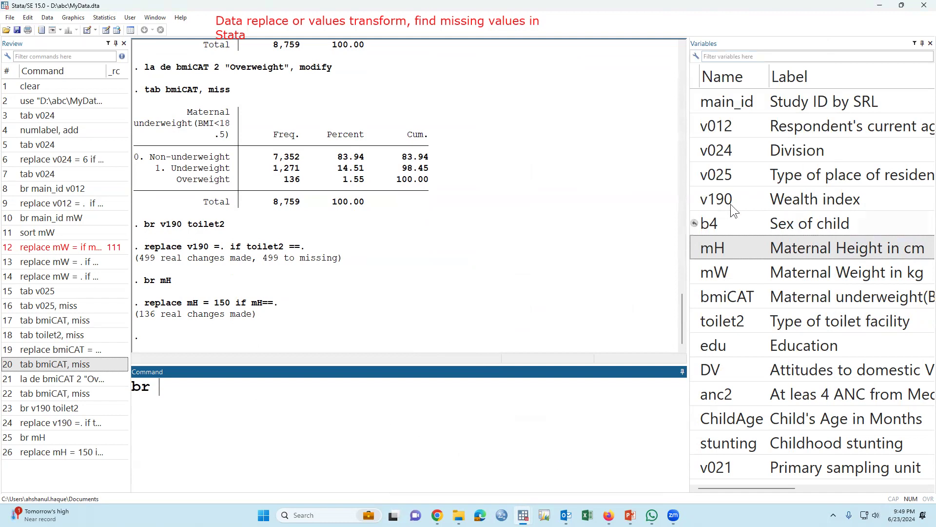
{"action": "double_click", "coordinate": [696, 126]}
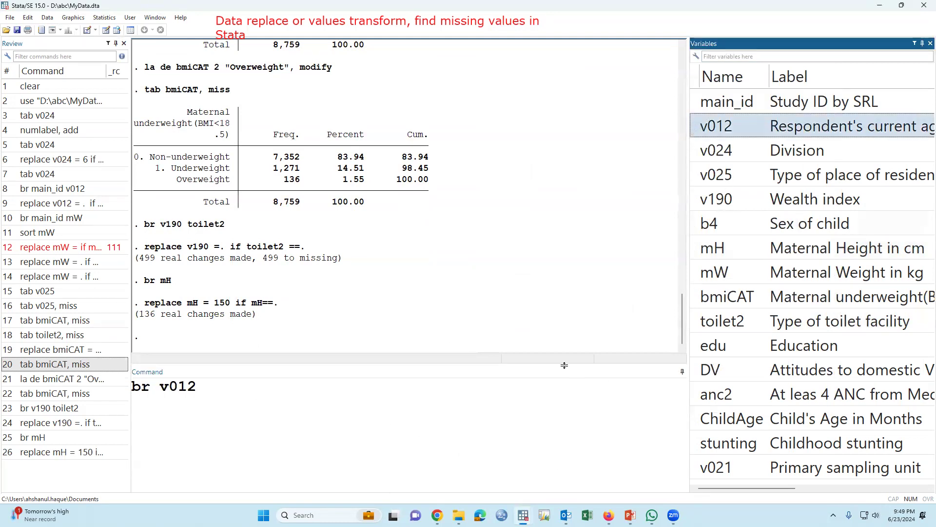
{"action": "key", "text": "Return"}
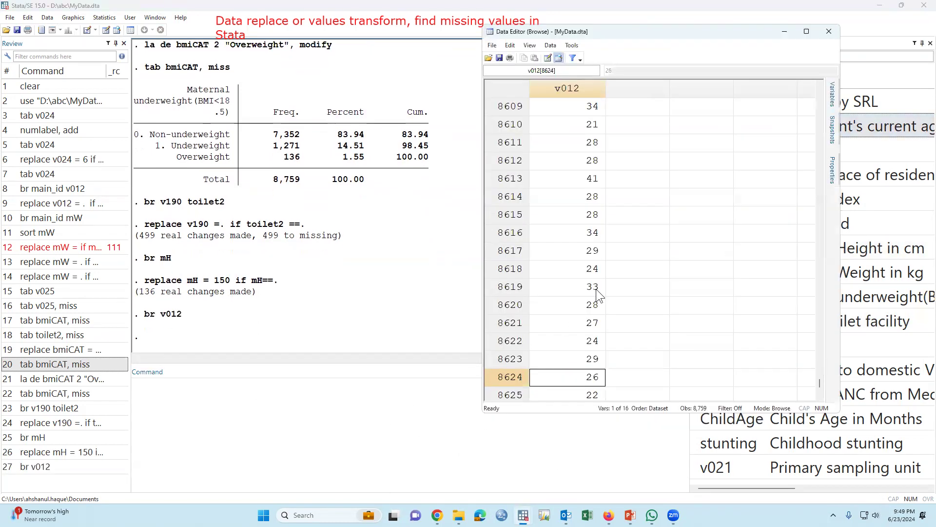
Sort the dataset by v012 in standard ascending order from the data browser.
{"action": "right_click", "coordinate": [576, 93]}
{"action": "mouse_move", "coordinate": [663, 152]}
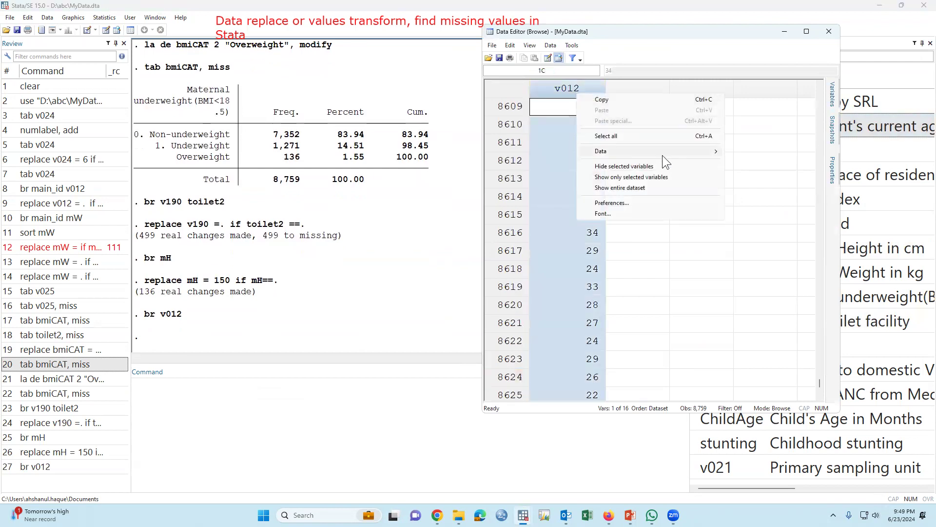
{"action": "mouse_move", "coordinate": [698, 151]}
{"action": "left_click", "coordinate": [755, 209]}
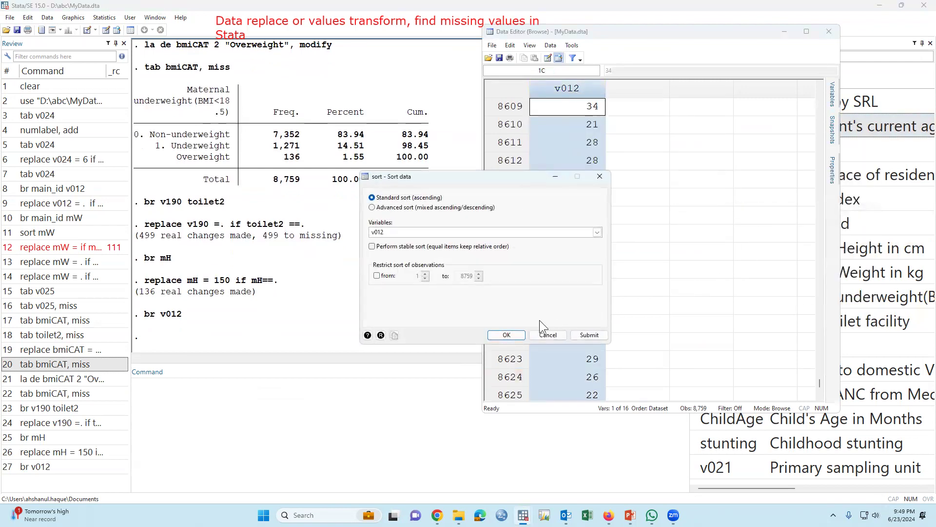
{"action": "left_click", "coordinate": [506, 332]}
Examine the sorted v012 values from observation 1 to 107, highlighting the ages below 17.
{"action": "scroll", "coordinate": [800, 171], "scroll_direction": "up", "scroll_amount": 2}
{"action": "scroll", "coordinate": [785, 215], "scroll_direction": "up", "scroll_amount": 2}
{"action": "left_click_drag", "start_coordinate": [820, 382], "coordinate": [829, 80]}
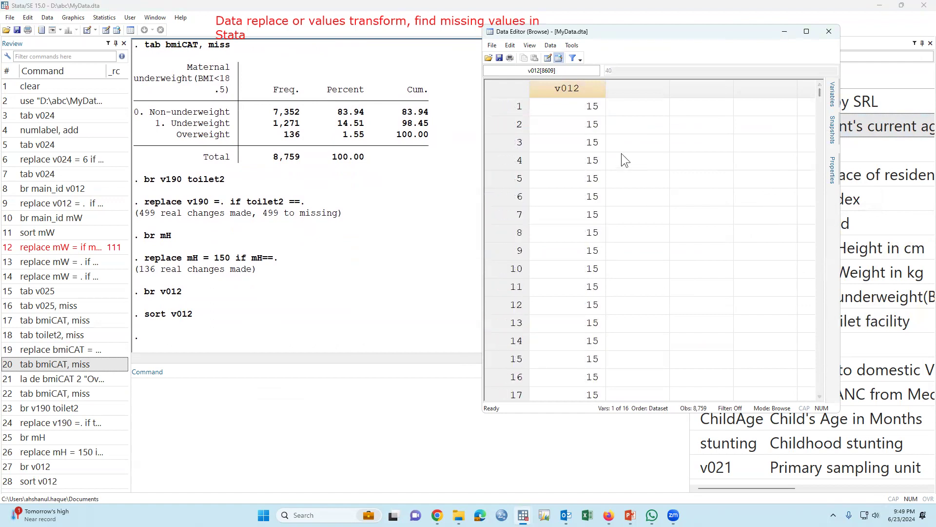
{"action": "left_click", "coordinate": [590, 111]}
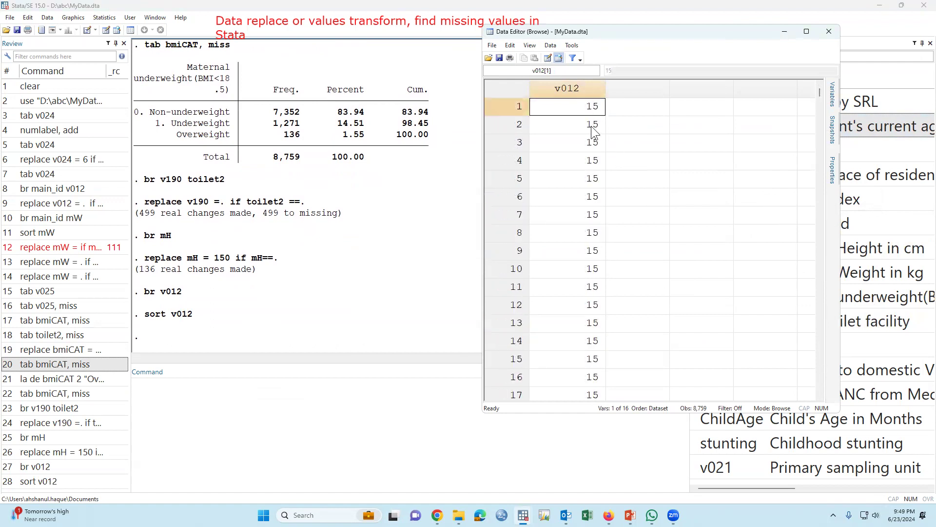
{"action": "scroll", "coordinate": [597, 195], "scroll_direction": "down", "scroll_amount": 15}
{"action": "scroll", "coordinate": [601, 281], "scroll_direction": "down", "scroll_amount": 7}
{"action": "scroll", "coordinate": [599, 325], "scroll_direction": "down", "scroll_amount": 13}
{"action": "scroll", "coordinate": [598, 327], "scroll_direction": "up", "scroll_amount": 4}
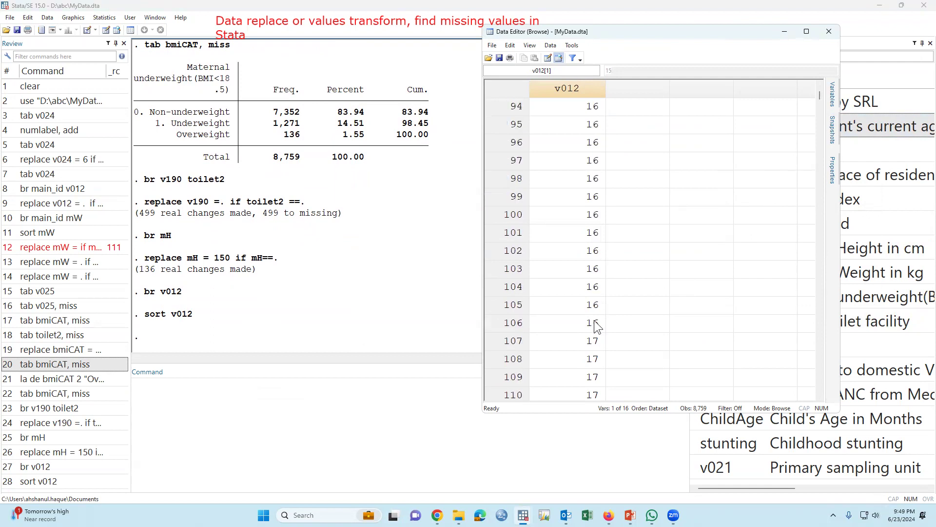
{"action": "left_click", "coordinate": [595, 309], "text": "shift"}
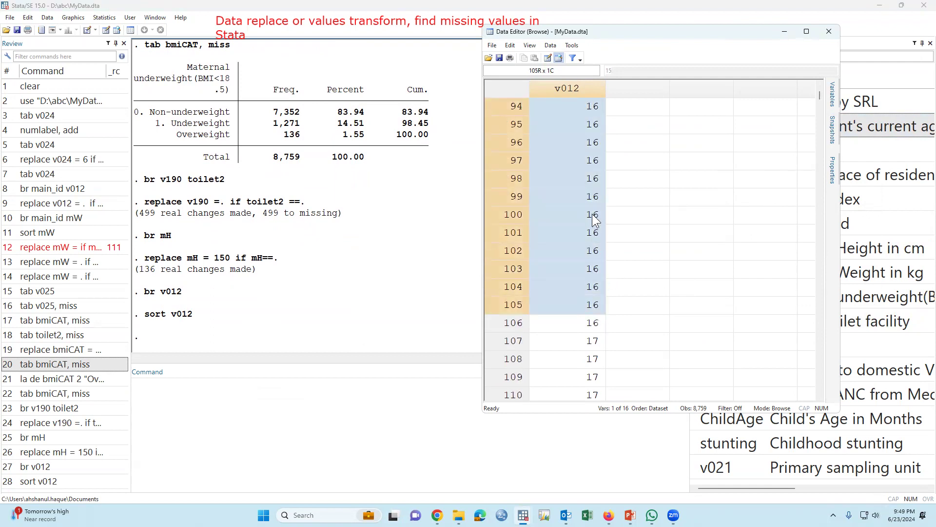
{"action": "left_click", "coordinate": [603, 323]}
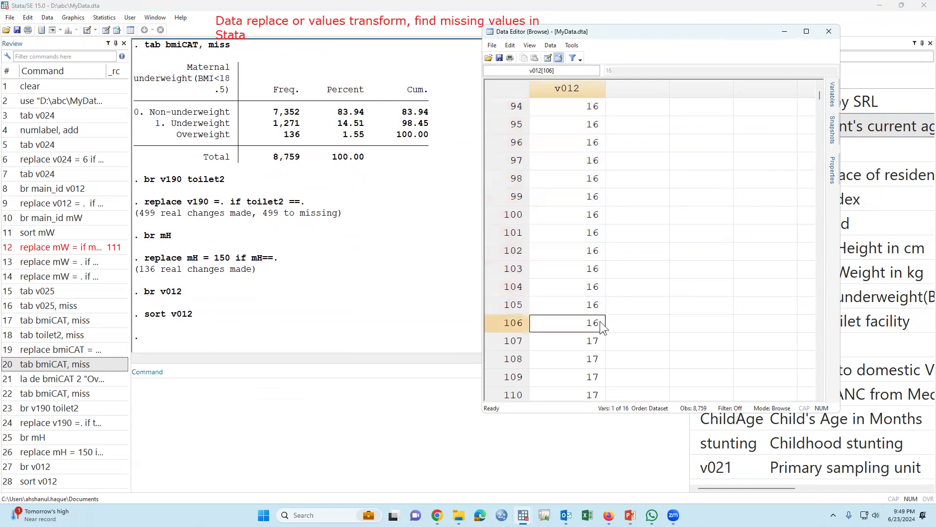
{"action": "left_click", "coordinate": [601, 341]}
{"action": "left_click_drag", "start_coordinate": [542, 322], "coordinate": [579, 165]}
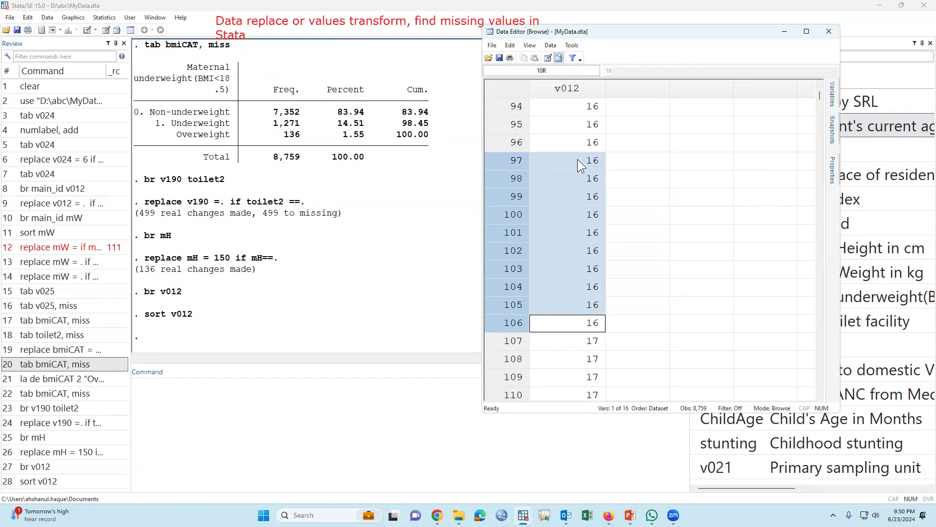
{"action": "left_click", "coordinate": [581, 97]}
{"action": "left_click", "coordinate": [588, 322]}
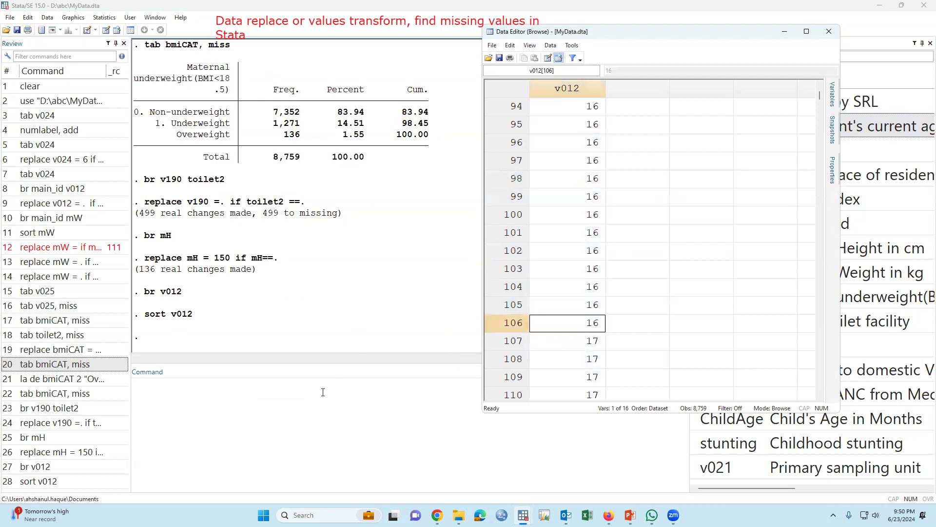
Write the command replace v012 =17 if v012<17 without running it, and highlight its condition and replacement value.
{"action": "left_click", "coordinate": [308, 433]}
{"action": "type", "text": "replace"}
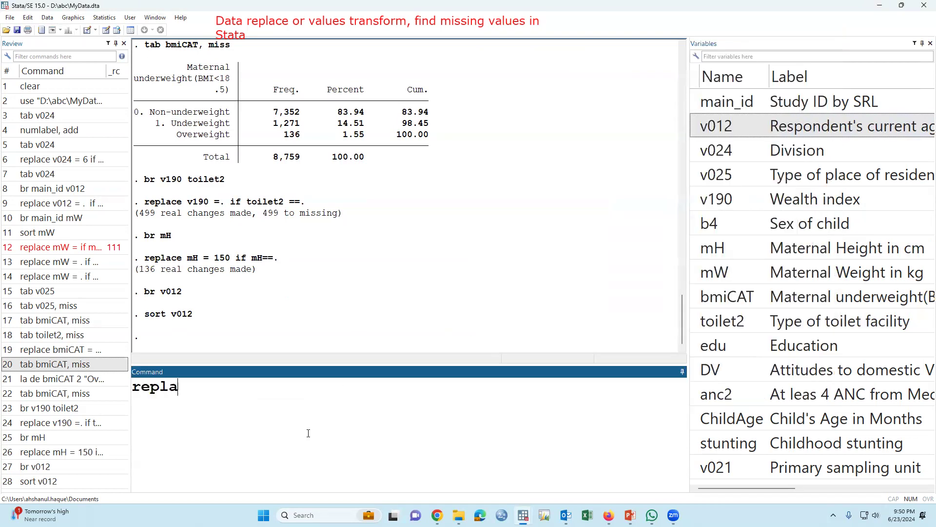
{"action": "left_click", "coordinate": [696, 128]}
{"action": "left_click", "coordinate": [694, 126]}
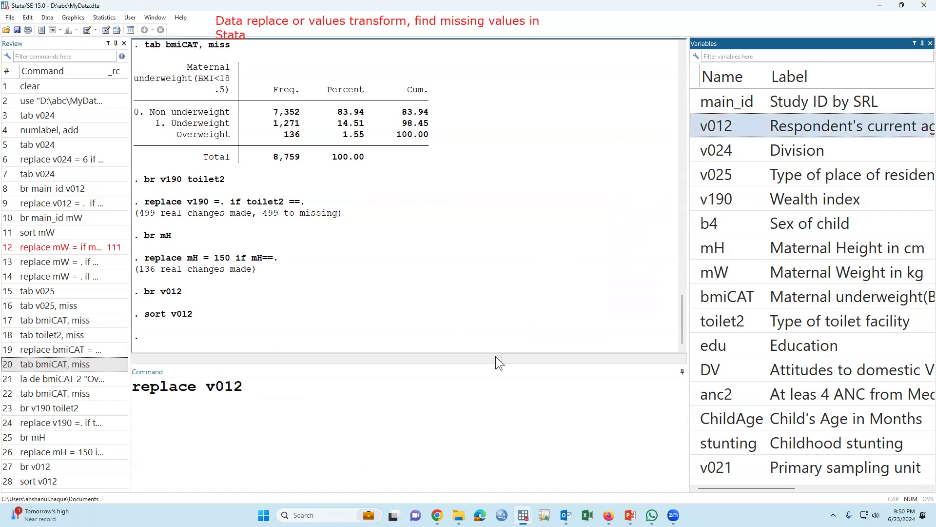
{"action": "left_click", "coordinate": [455, 404]}
{"action": "type", "text": "=17 if"}
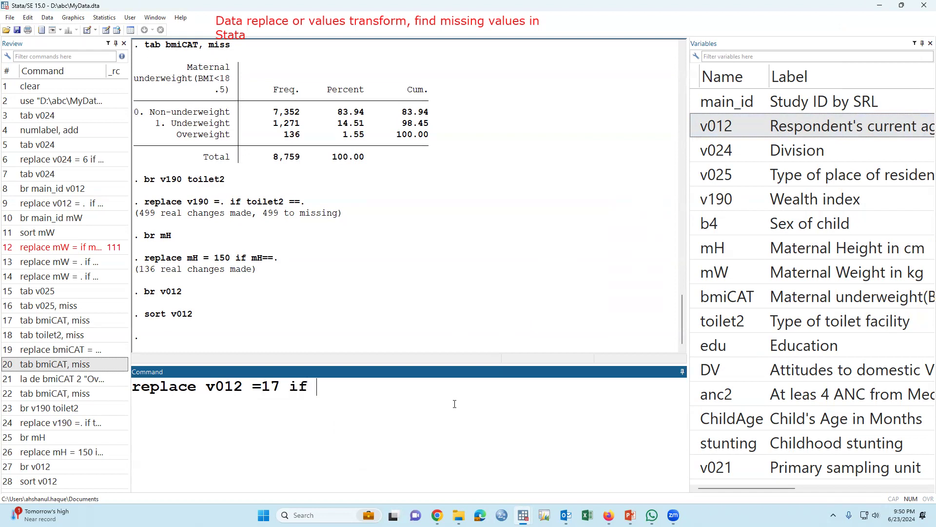
{"action": "left_click", "coordinate": [695, 127]}
{"action": "left_click", "coordinate": [472, 404]}
{"action": "type", "text": "<17"}
{"action": "left_click_drag", "start_coordinate": [317, 387], "coordinate": [390, 403]}
{"action": "left_click_drag", "start_coordinate": [281, 386], "coordinate": [262, 387]}
{"action": "left_click", "coordinate": [406, 390]}
Highlight the v012 cells of observations 94 to 104 in the data browser, and run the prepared v012 replace command.
{"action": "mouse_move", "coordinate": [523, 515]}
{"action": "left_click", "coordinate": [628, 463]}
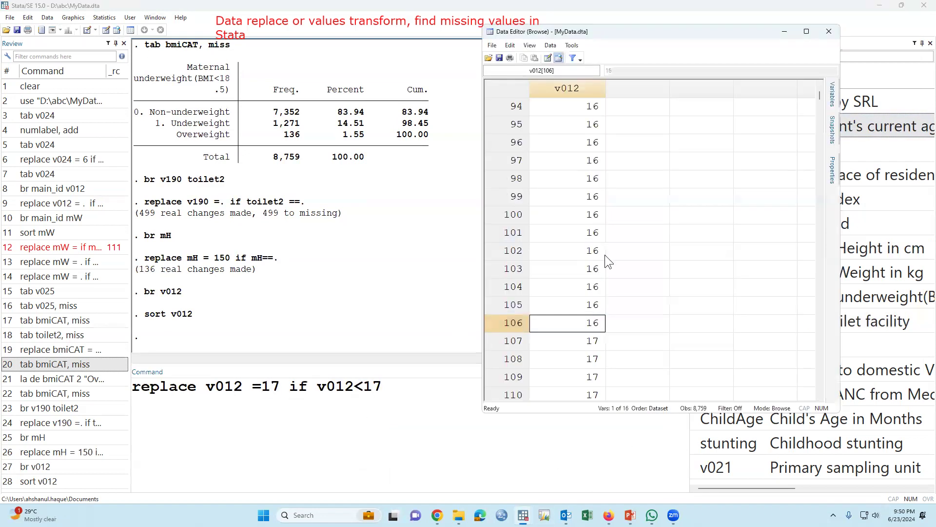
{"action": "left_click_drag", "start_coordinate": [592, 292], "coordinate": [596, 106]}
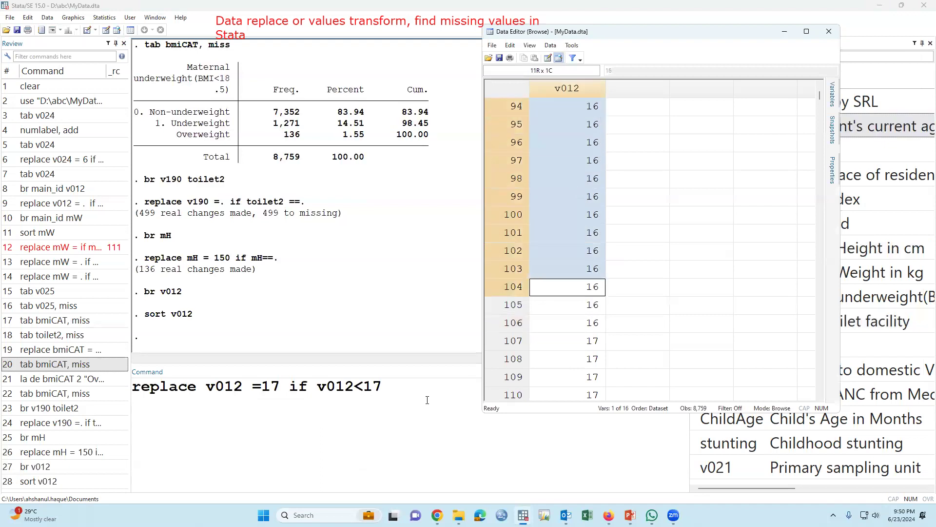
{"action": "left_click", "coordinate": [428, 400]}
{"action": "key", "text": "Return"}
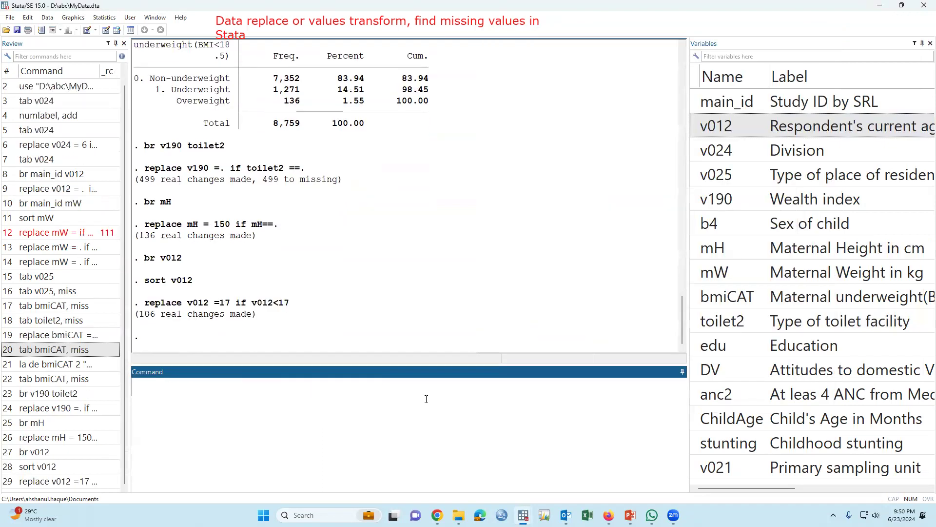
Check the replaced v012 values of observations 94 to 103 in the data browser, and close it.
{"action": "mouse_move", "coordinate": [523, 515]}
{"action": "left_click", "coordinate": [638, 463]}
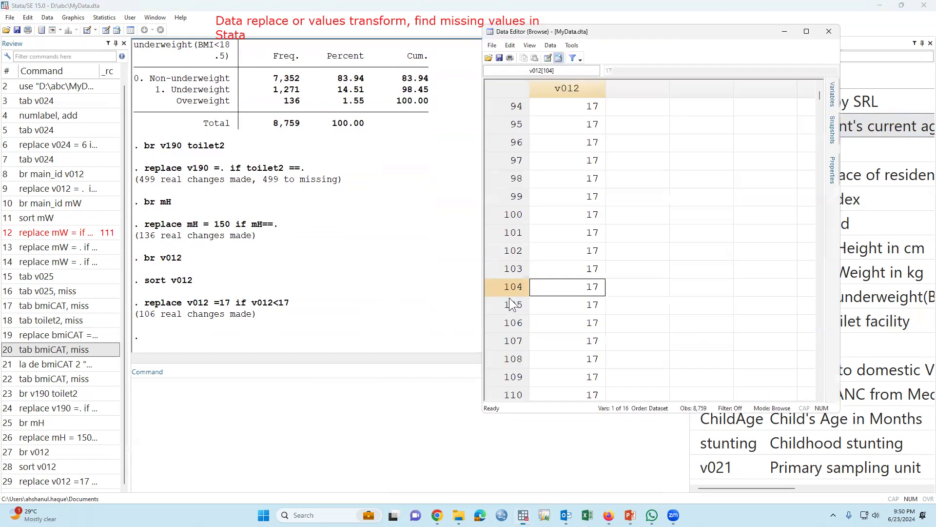
{"action": "left_click_drag", "start_coordinate": [594, 267], "coordinate": [616, 134]}
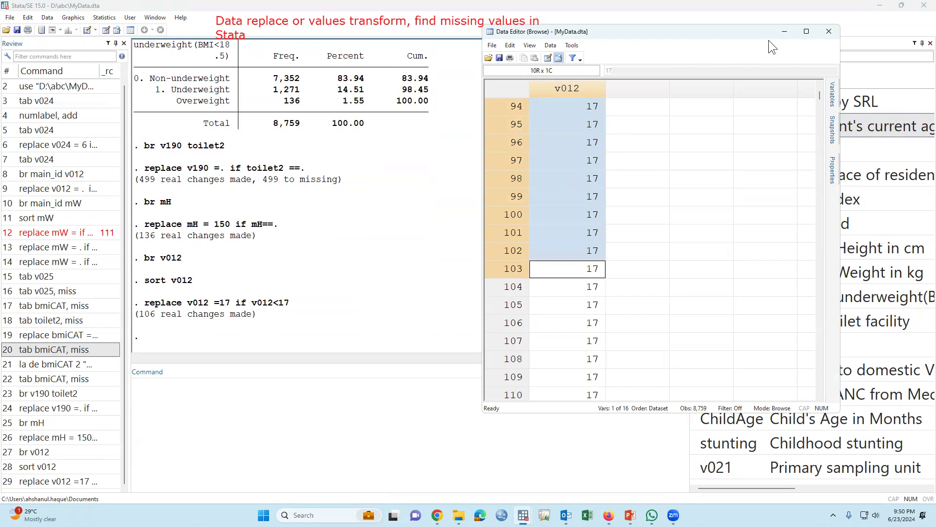
{"action": "left_click", "coordinate": [829, 31]}
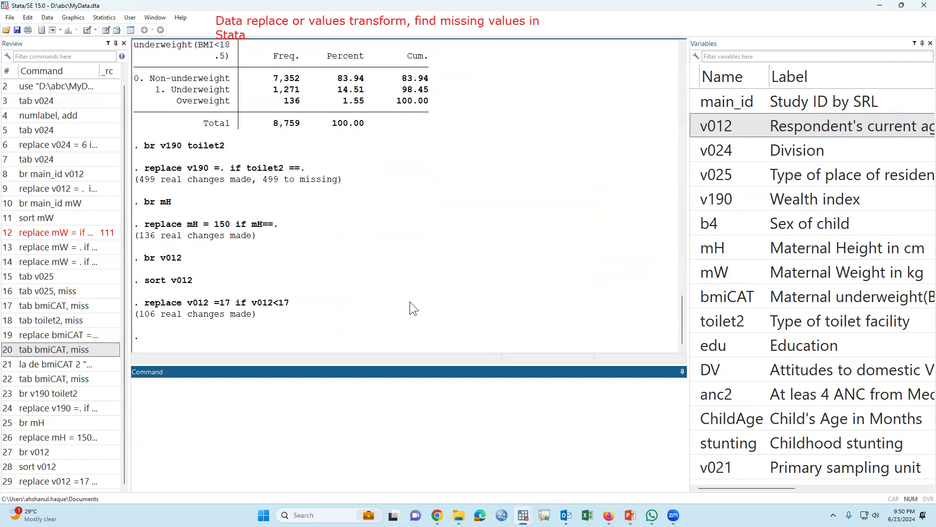
Try to tabulate the missing toilet facility values with tab toilet2==.
{"action": "type", "text": "tab"}
{"action": "double_click", "coordinate": [697, 323]}
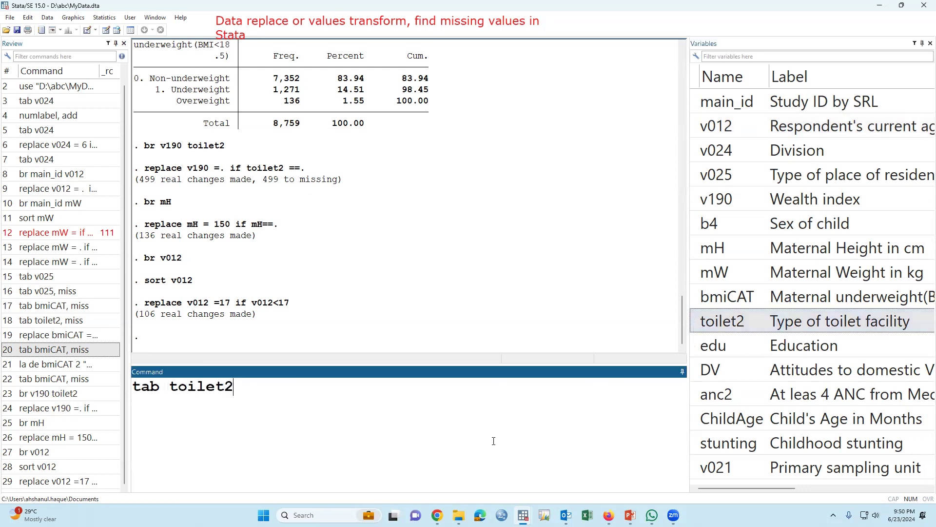
{"action": "type", "text": "==."}
{"action": "key", "text": "Return"}
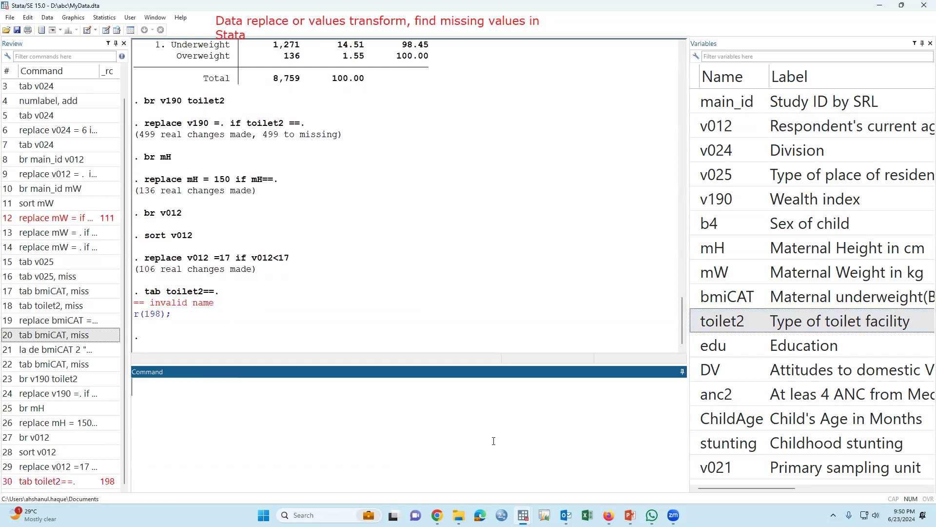
Correct the recalled command to tab toilet2, m, run it, and highlight the m option in the output.
{"action": "left_click", "coordinate": [74, 482]}
{"action": "left_click_drag", "start_coordinate": [235, 386], "coordinate": [280, 386]}
{"action": "type", "text": ", m"}
{"action": "key", "text": "Return"}
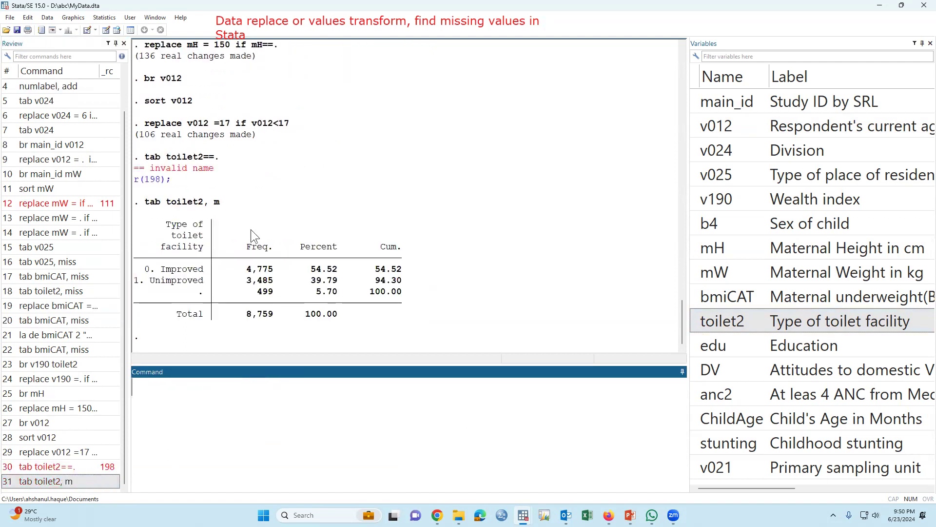
{"action": "left_click_drag", "start_coordinate": [210, 202], "coordinate": [230, 201]}
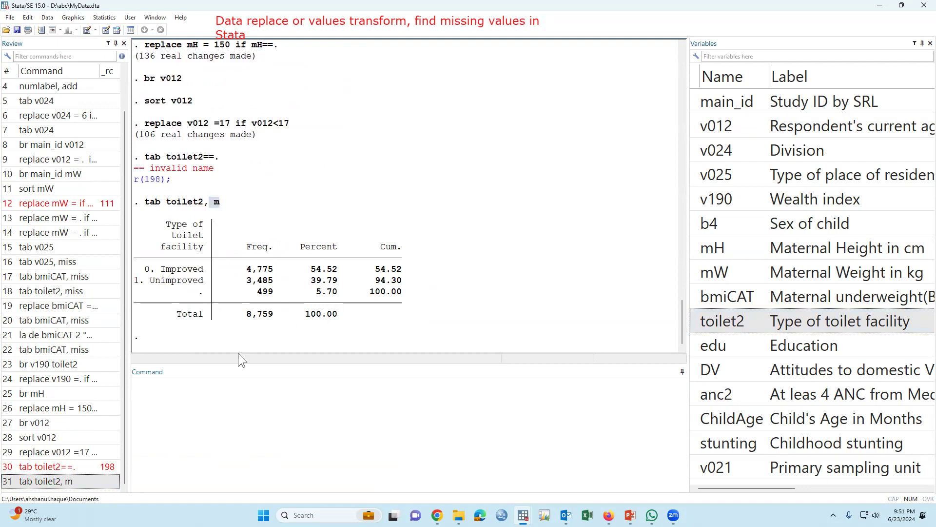
Write the command br main_id b4 v024 toilet2 without running it.
{"action": "left_click", "coordinate": [275, 415]}
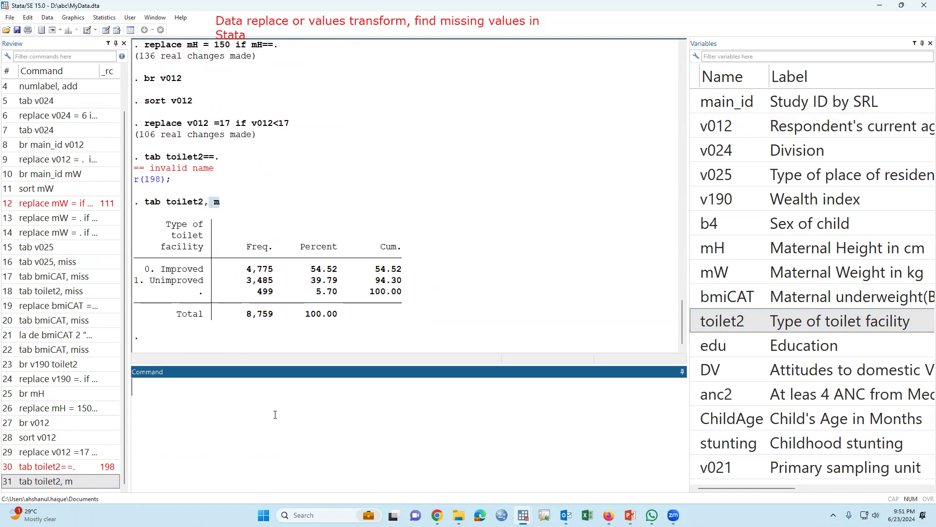
{"action": "type", "text": "br"}
{"action": "left_click", "coordinate": [694, 102]}
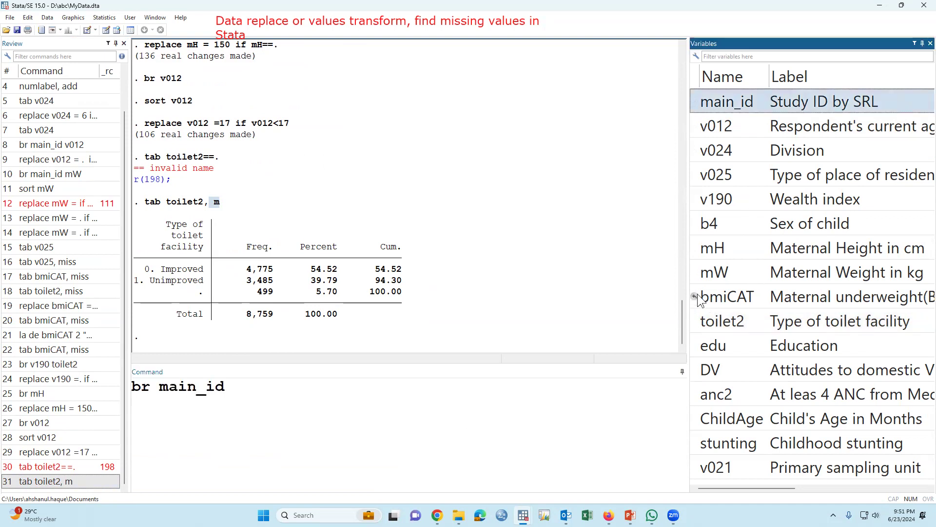
{"action": "left_click", "coordinate": [695, 223]}
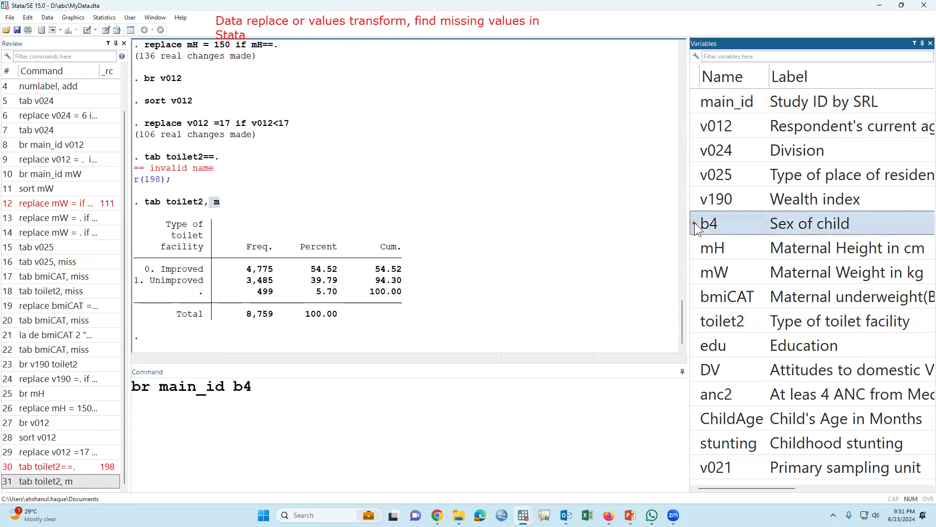
{"action": "left_click", "coordinate": [695, 321]}
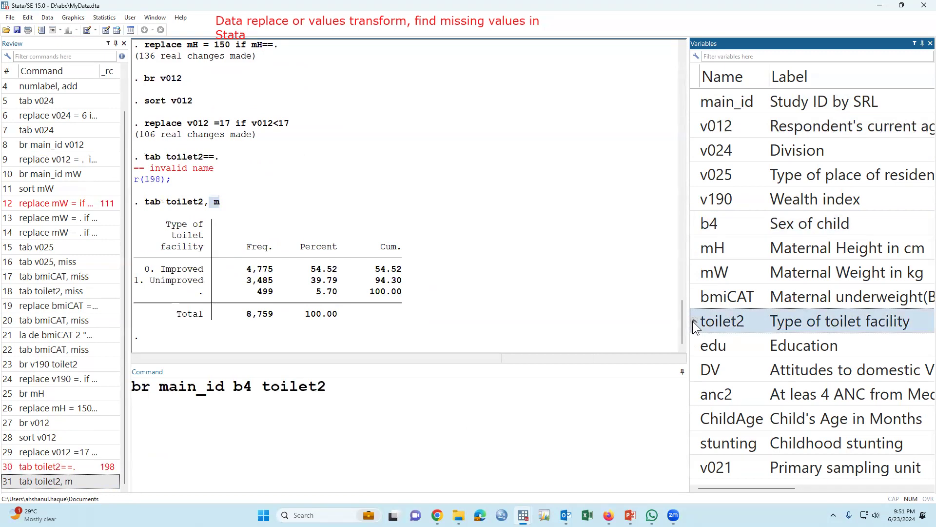
{"action": "left_click", "coordinate": [256, 390]}
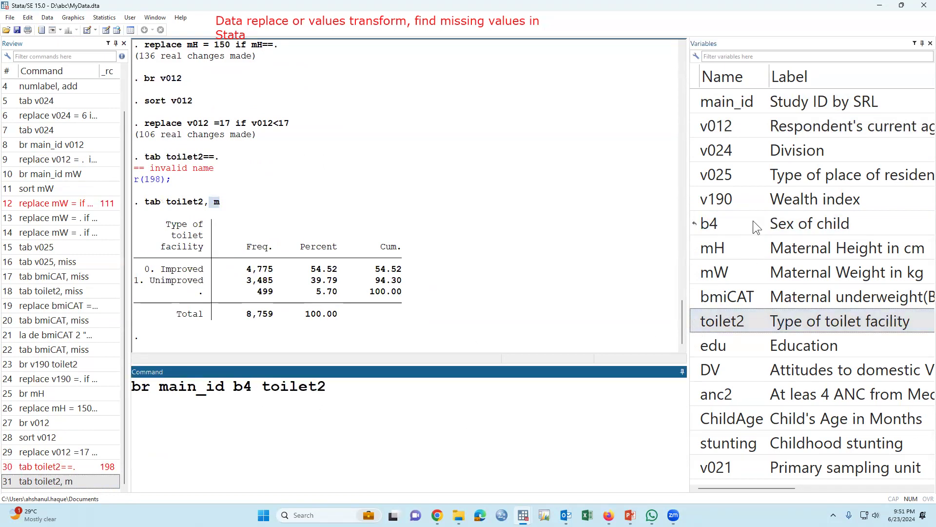
{"action": "left_click", "coordinate": [692, 151]}
{"action": "left_click", "coordinate": [472, 391]}
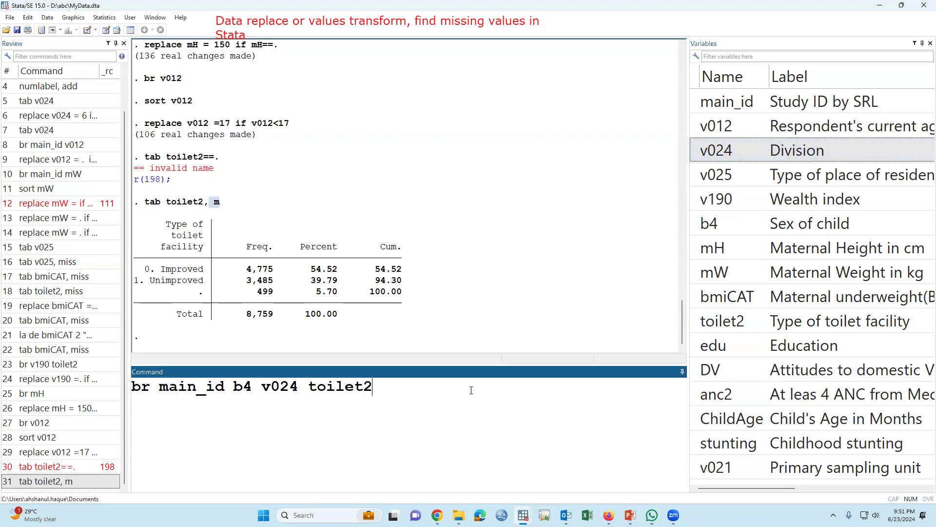
Add the condition if toilet2==. to the browse command, highlight its double equals sign, and run the command.
{"action": "type", "text": "if"}
{"action": "left_click", "coordinate": [697, 323]}
{"action": "left_click", "coordinate": [541, 410]}
{"action": "type", "text": "==."}
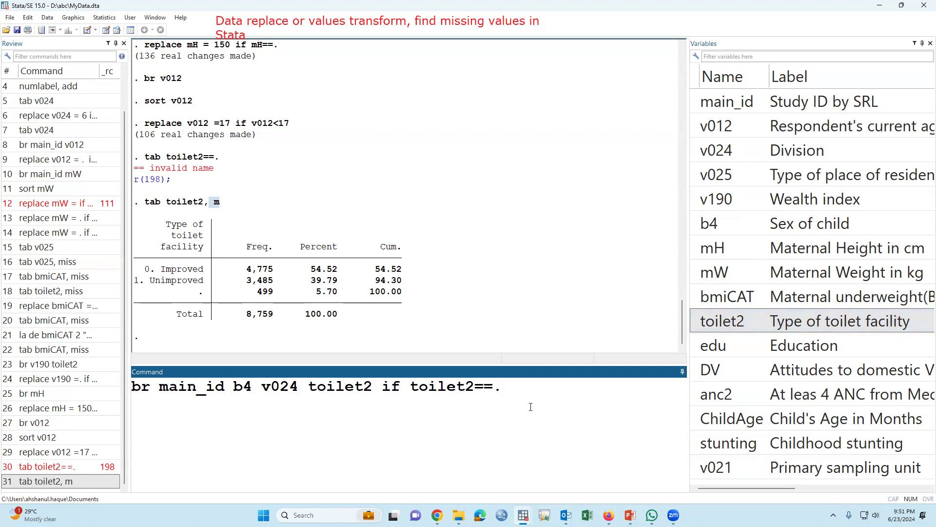
{"action": "left_click_drag", "start_coordinate": [475, 389], "coordinate": [493, 389]}
{"action": "left_click", "coordinate": [523, 391]}
{"action": "key", "text": "Return"}
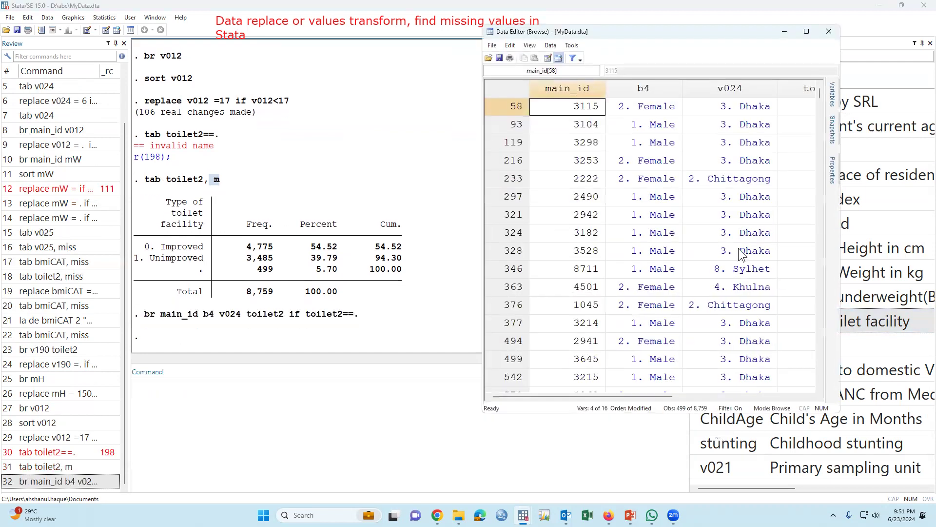
Maximize the data browser and examine the ID, child's sex and division of the observations with missing toilet2.
{"action": "left_click", "coordinate": [807, 33]}
{"action": "left_click", "coordinate": [342, 80]}
{"action": "scroll", "coordinate": [359, 285], "scroll_direction": "down", "scroll_amount": 6}
{"action": "scroll", "coordinate": [359, 293], "scroll_direction": "down", "scroll_amount": 10}
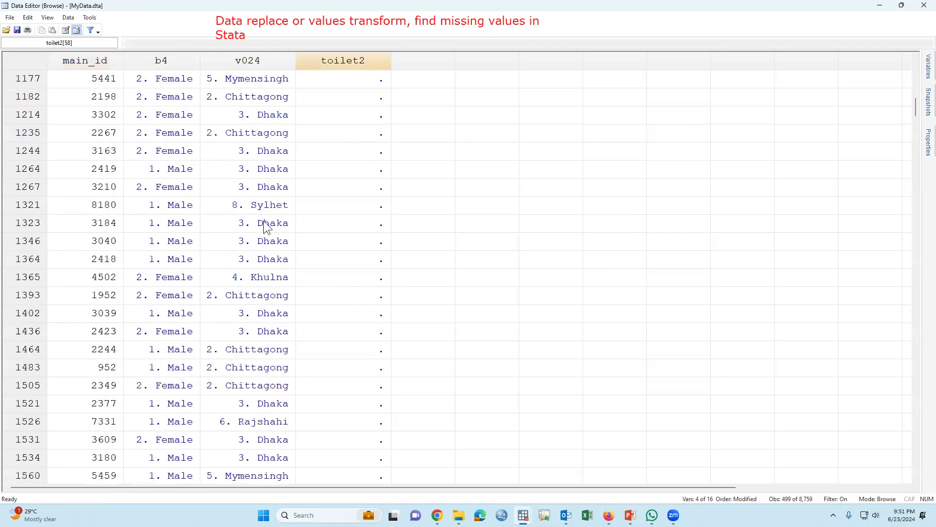
{"action": "left_click_drag", "start_coordinate": [100, 79], "coordinate": [255, 375]}
{"action": "scroll", "coordinate": [262, 386], "scroll_direction": "down", "scroll_amount": 18}
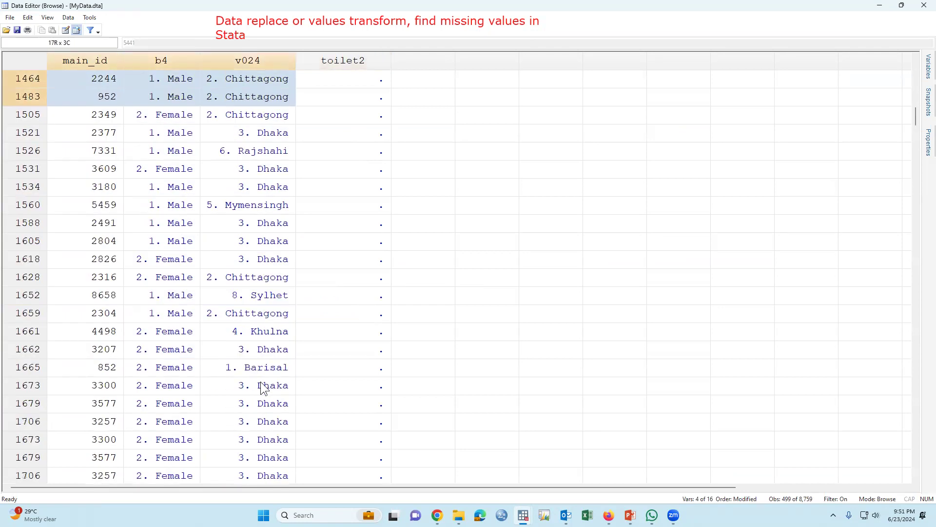
Look through the remaining observations with missing toilet2 and close the data browser.
{"action": "scroll", "coordinate": [262, 386], "scroll_direction": "down", "scroll_amount": 20}
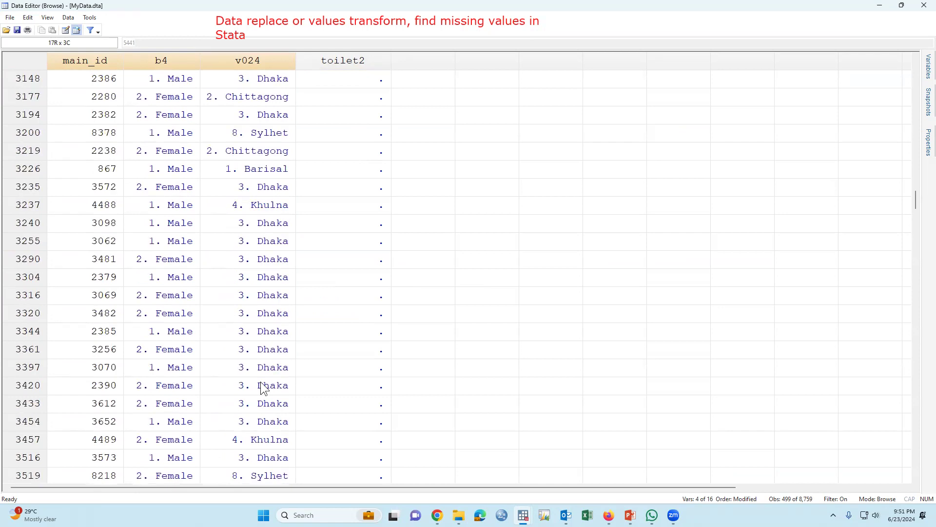
{"action": "left_click", "coordinate": [931, 2]}
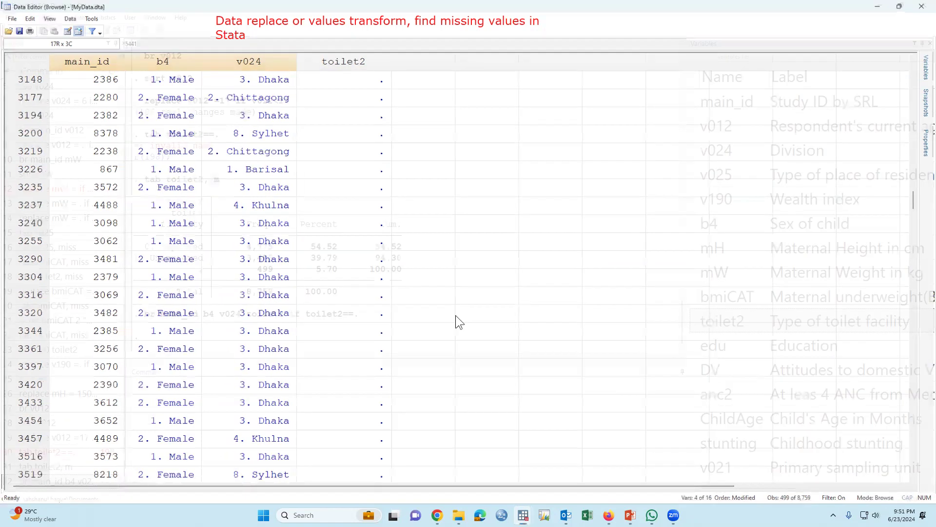
Write the command br main_id v012 v024 v025 without running it.
{"action": "type", "text": "br"}
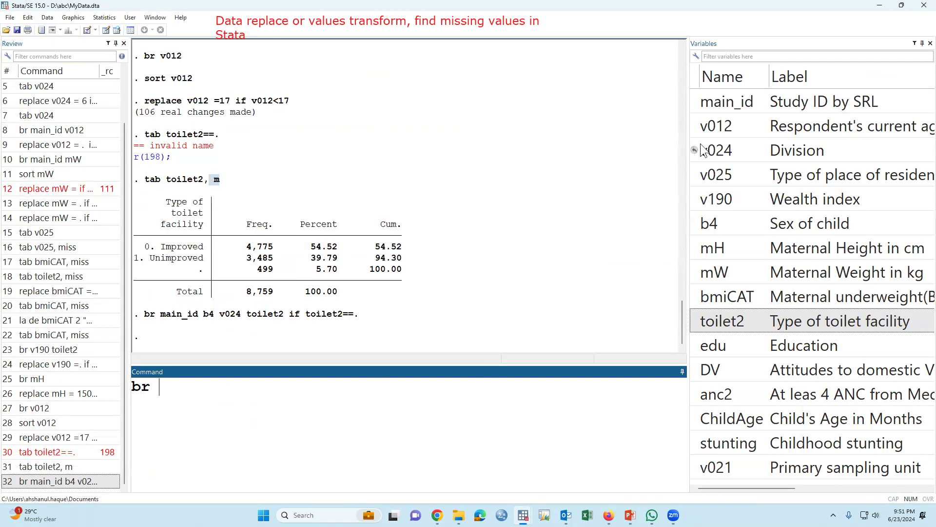
{"action": "left_click", "coordinate": [702, 101]}
{"action": "left_click", "coordinate": [696, 127]}
{"action": "left_click", "coordinate": [696, 151]}
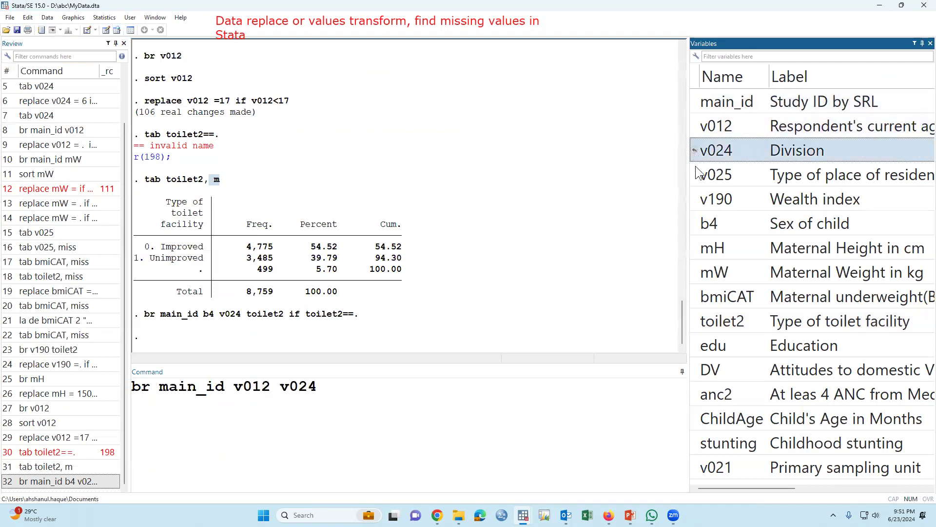
{"action": "left_click", "coordinate": [698, 175]}
{"action": "left_click", "coordinate": [507, 406]}
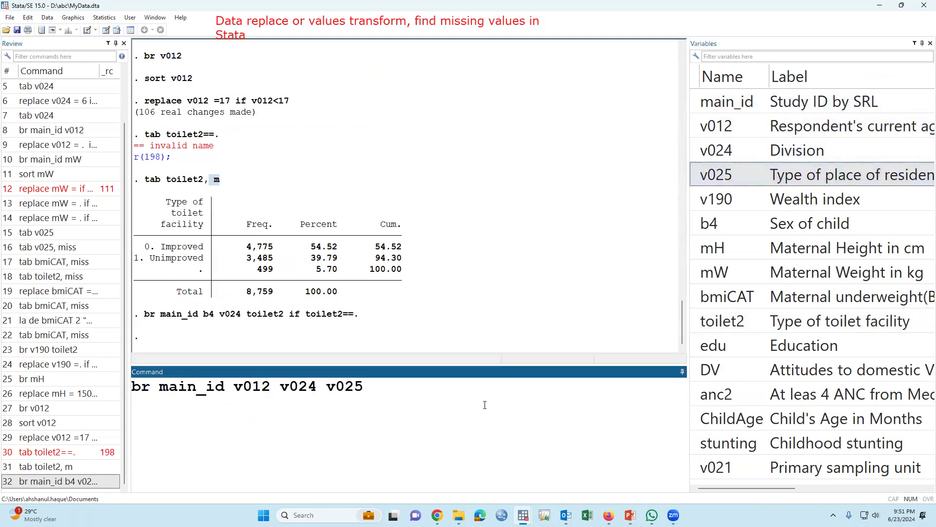
Add the condition if toilet2!=. to the browse command, run it, and close the resulting data browser.
{"action": "type", "text": "if"}
{"action": "left_click", "coordinate": [697, 320]}
{"action": "left_click", "coordinate": [505, 396]}
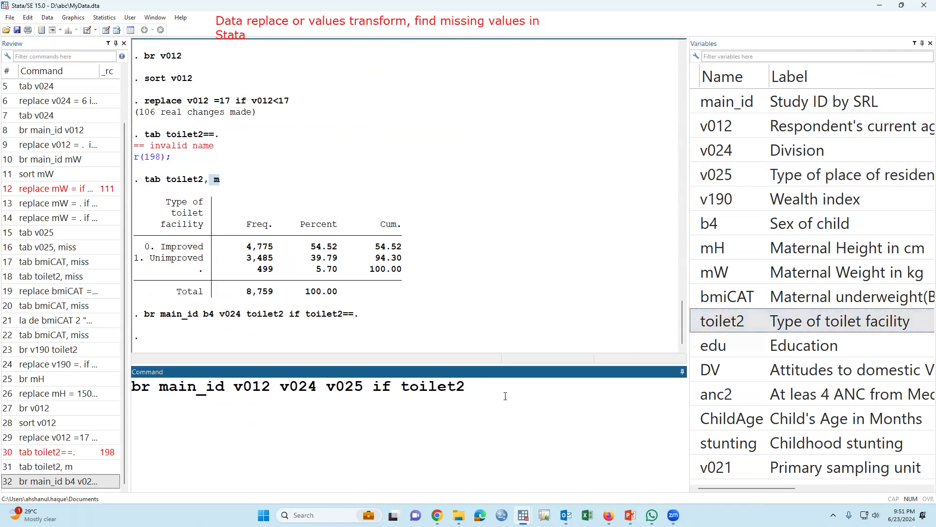
{"action": "type", "text": "!=."}
{"action": "key", "text": "Return"}
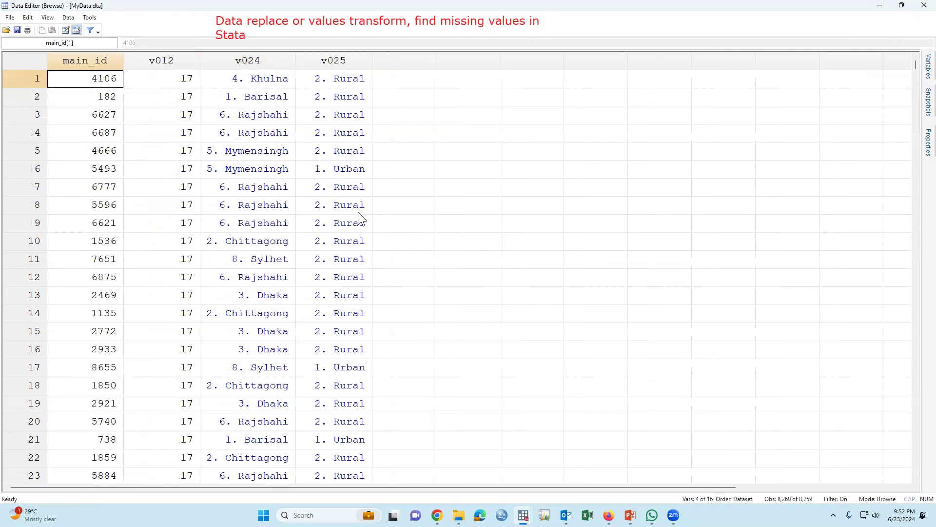
{"action": "left_click", "coordinate": [924, 4]}
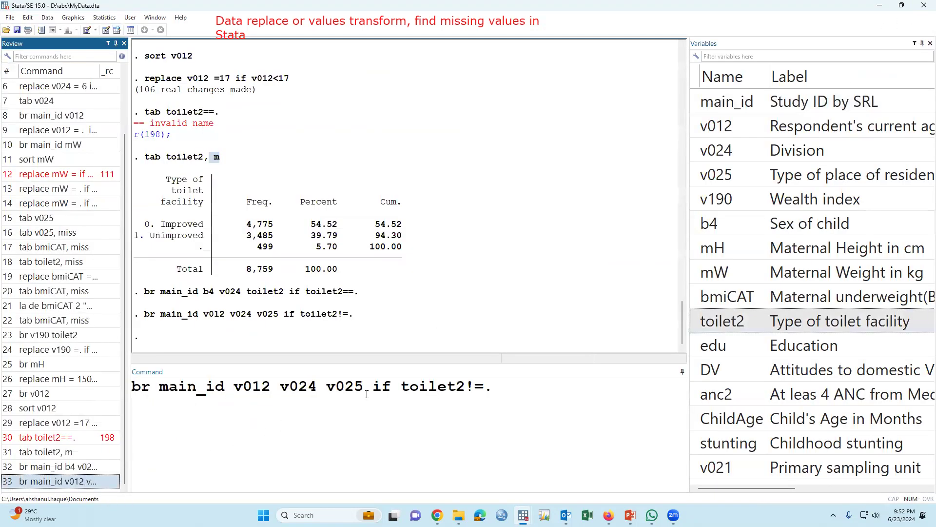
Recall the last browse command, add toilet2 after v025 in its variable list, and run it.
{"action": "left_click", "coordinate": [695, 320]}
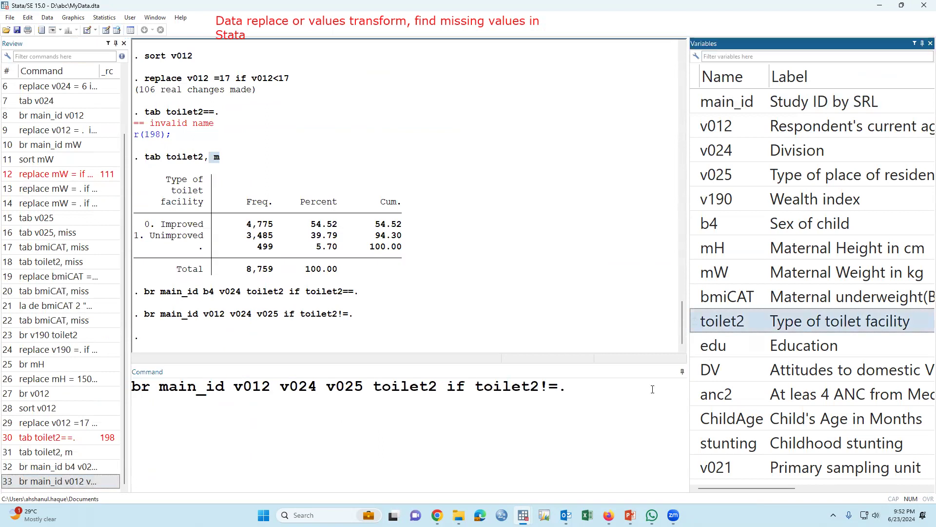
{"action": "left_click", "coordinate": [617, 400]}
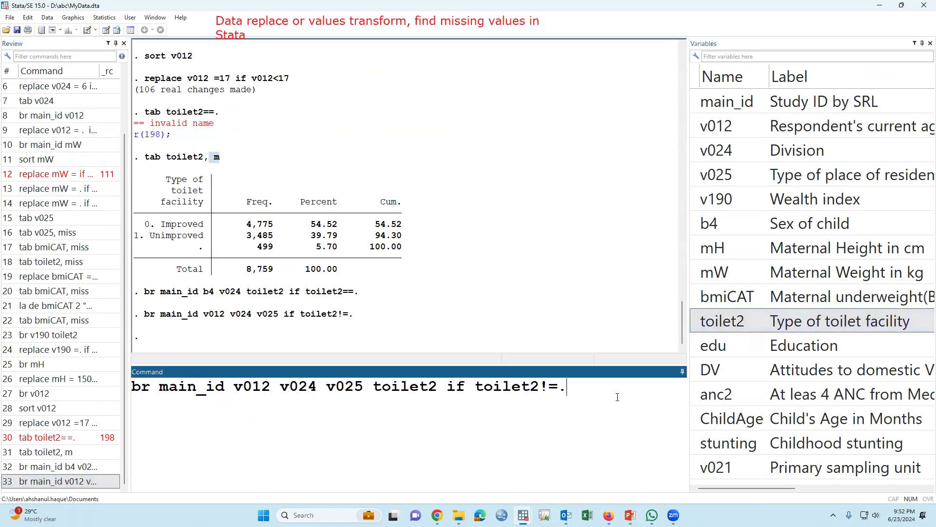
{"action": "key", "text": "Return"}
Examine the toilet2 column for the observations with non-missing values, highlight the column, and close the data browser.
{"action": "scroll", "coordinate": [423, 285], "scroll_direction": "down", "scroll_amount": 20}
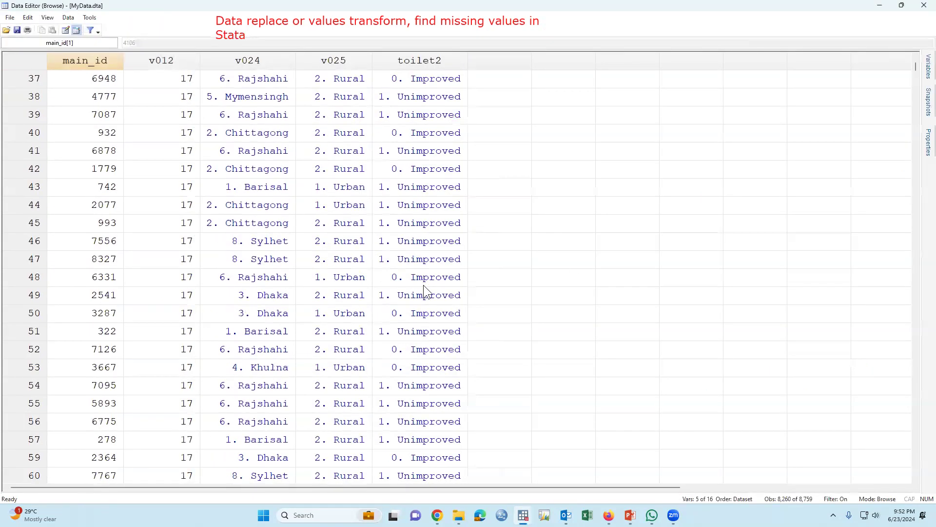
{"action": "scroll", "coordinate": [434, 228], "scroll_direction": "down", "scroll_amount": 3}
{"action": "left_click", "coordinate": [441, 60]}
{"action": "scroll", "coordinate": [446, 262], "scroll_direction": "down", "scroll_amount": 20}
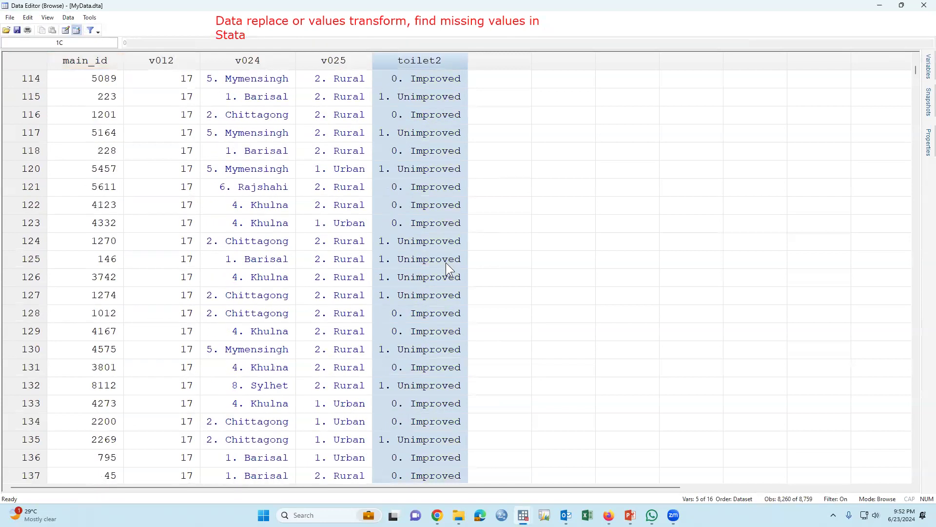
{"action": "left_click", "coordinate": [924, 5]}
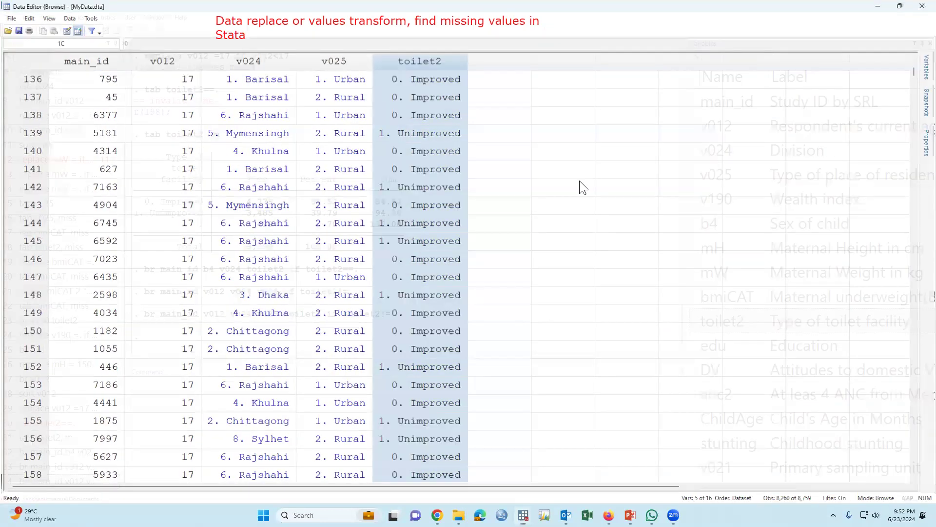